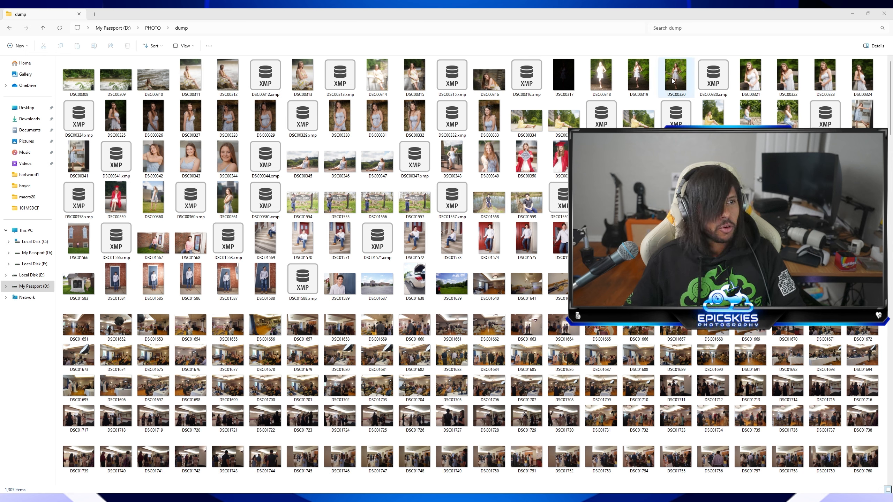
- Open the raw photo DSC00320 from the dump folder in Adobe Photoshop 2024
right_click(641, 77)
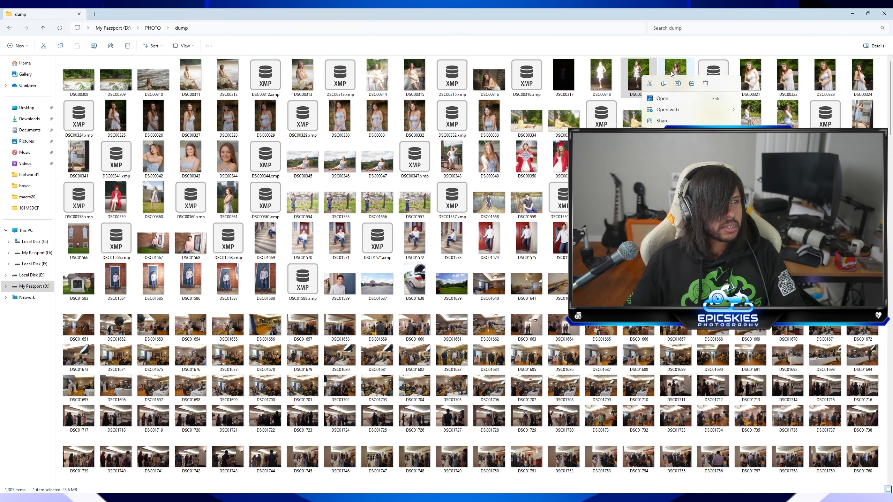
left_click(681, 78)
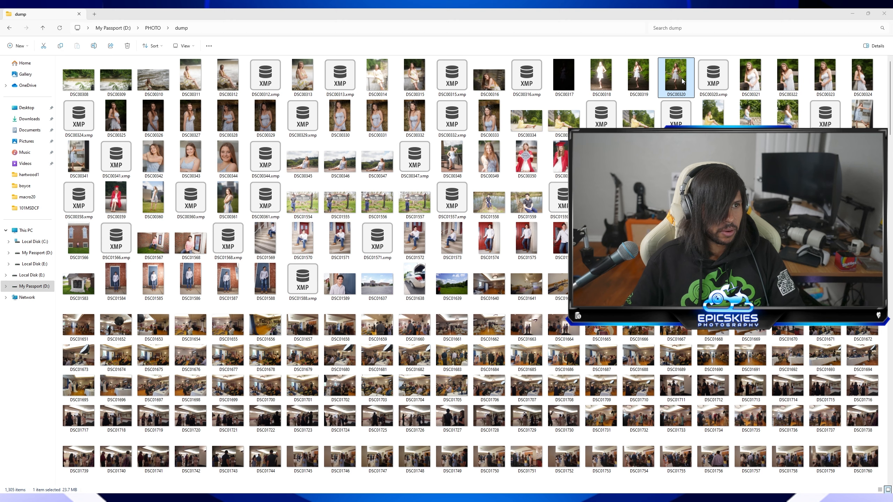
right_click(681, 78)
mouse_move(713, 116)
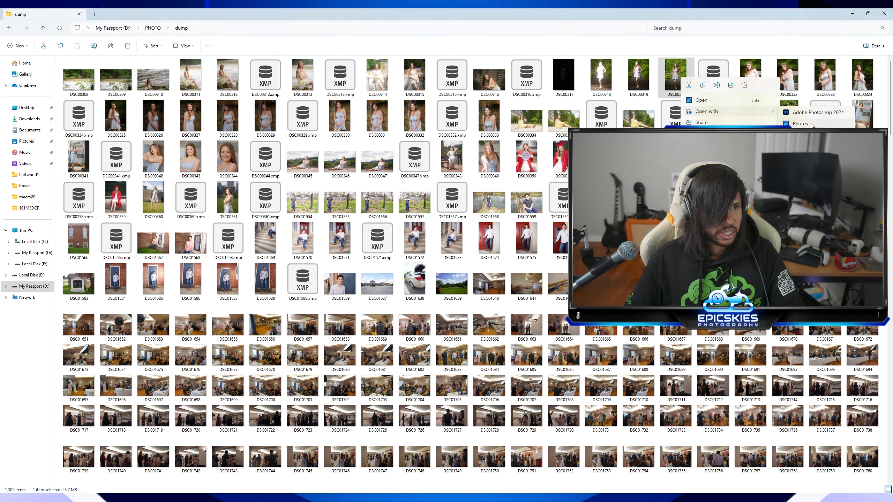
left_click(812, 116)
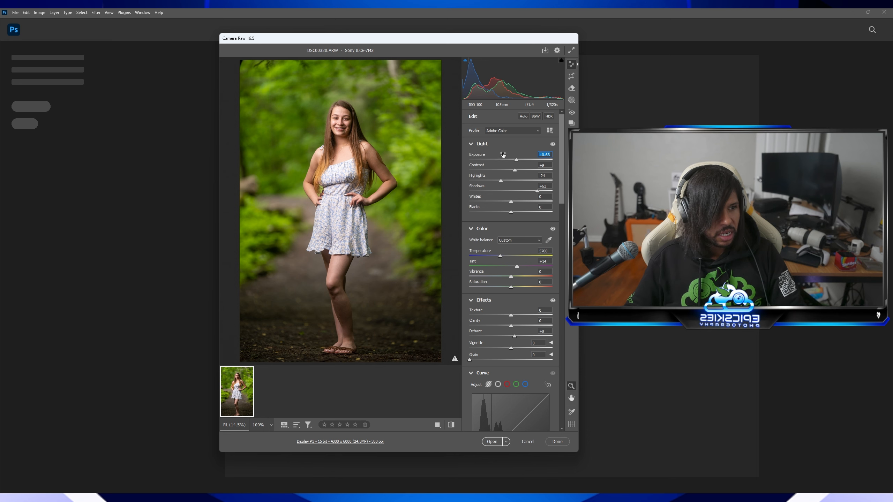
- Reset the photo's Light and Effects adjustments to 0 and its white balance to As Shot
double_click(478, 155)
left_click_drag(515, 170, 534, 168)
double_click(535, 169)
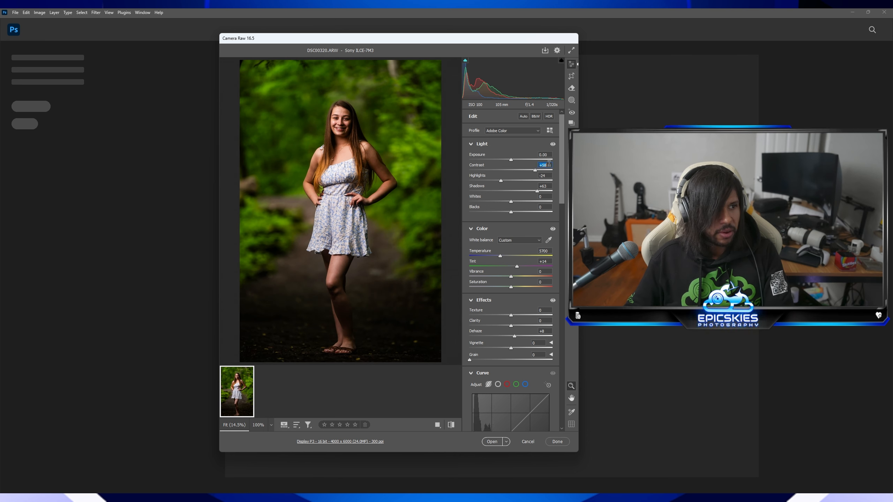
double_click(500, 180)
left_click(537, 190)
scroll(530, 207, "down", 7)
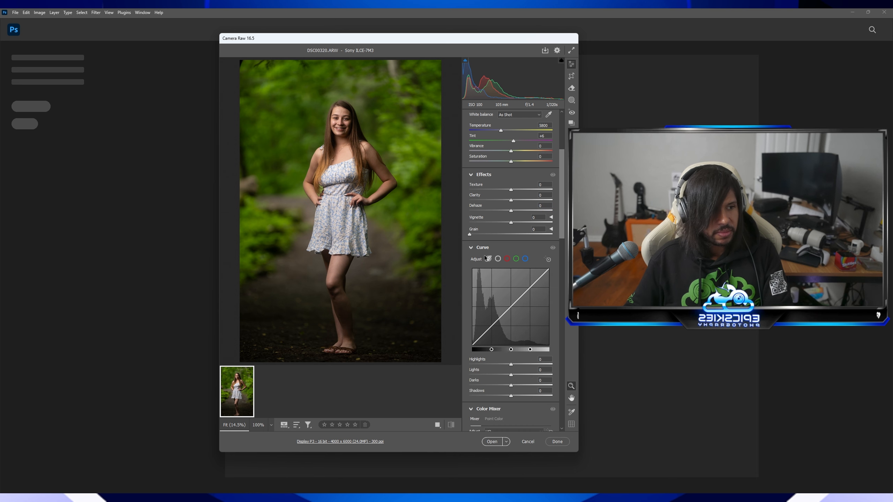
scroll(487, 256, "up", 7)
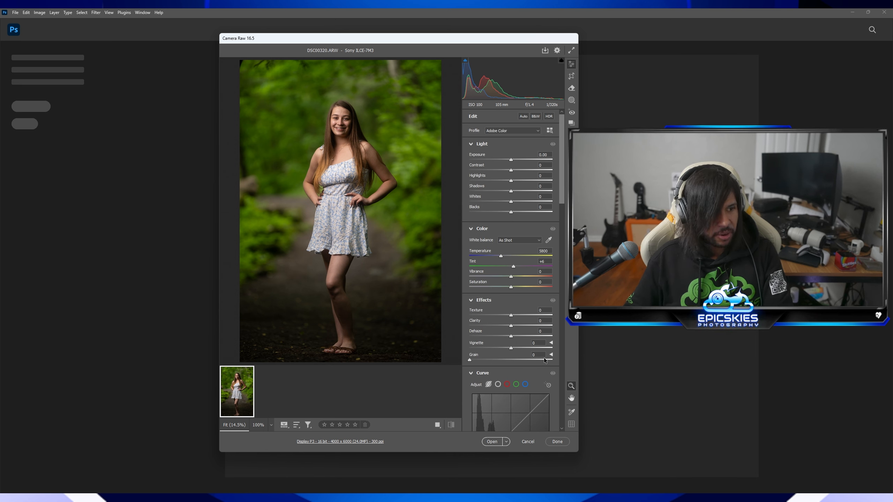
- Brighten the portrait by setting Exposure to +0.85 and Contrast to +33
left_click(333, 120)
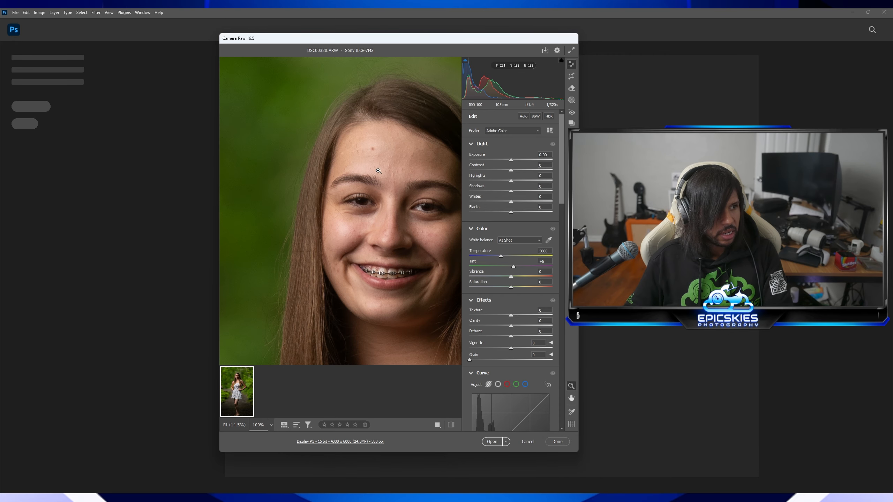
left_click(392, 218)
left_click(390, 208)
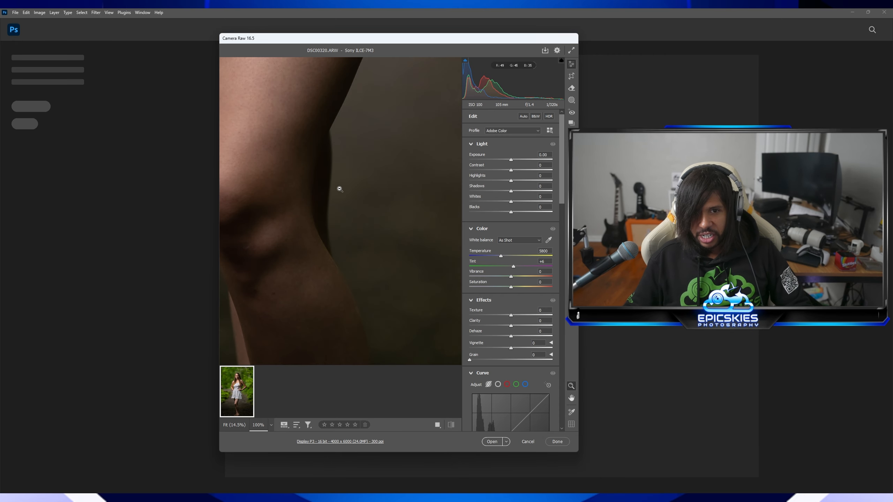
left_click(339, 177)
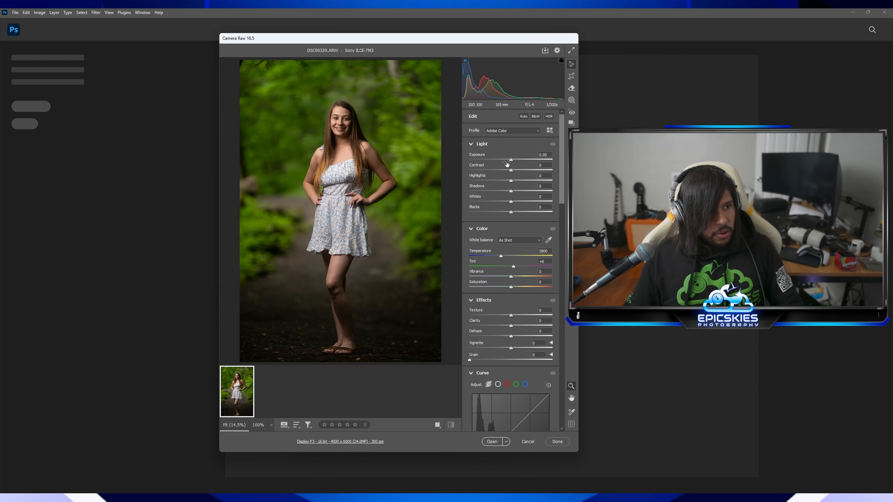
left_click_drag(511, 160, 524, 171)
scroll(383, 336, "up", 10)
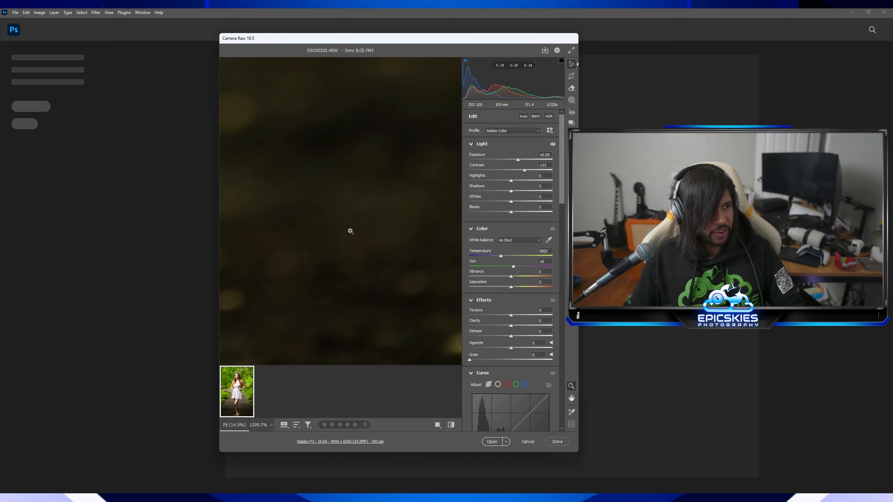
left_click(350, 232)
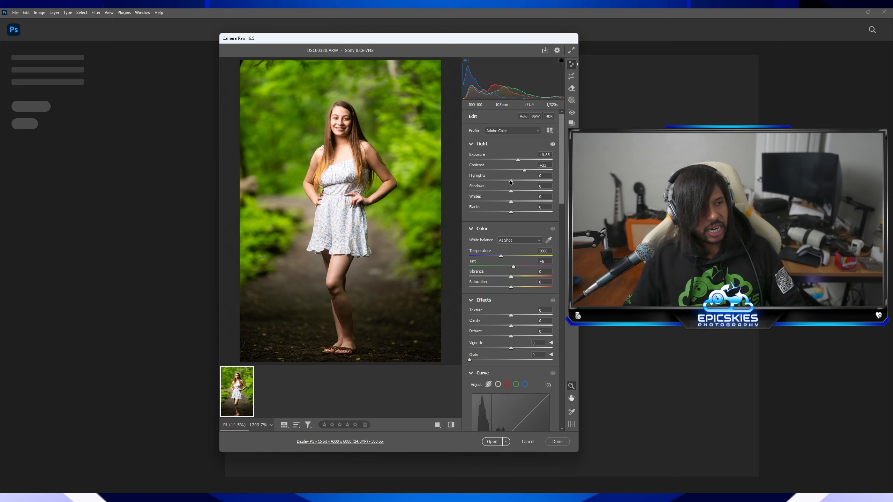
- Lower the Highlights to -100 to recover detail in the white dress
mouse_move(511, 180)
left_mouse_down()
mouse_move(495, 181)
mouse_move(504, 180)
left_mouse_up()
left_click(339, 201)
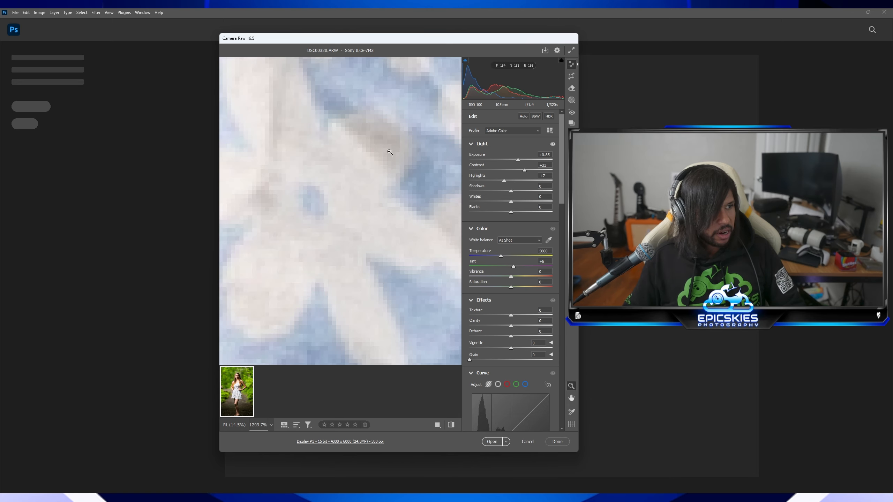
left_click(392, 151)
left_click(390, 150)
left_click(352, 147)
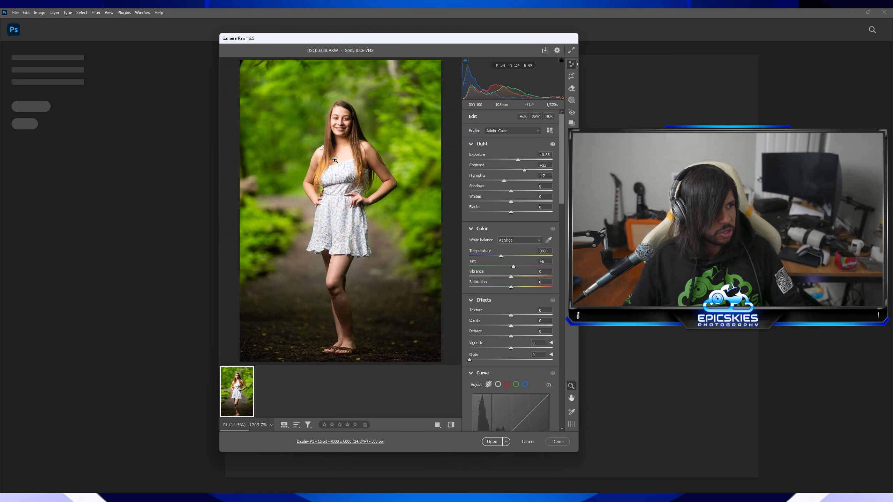
mouse_move(331, 195)
left_mouse_down()
mouse_move(371, 207)
mouse_move(347, 204)
left_mouse_up()
left_click_drag(503, 181, 468, 183)
left_click(338, 197)
- Set the photo's white balance to Auto
left_click_drag(500, 256, 500, 256)
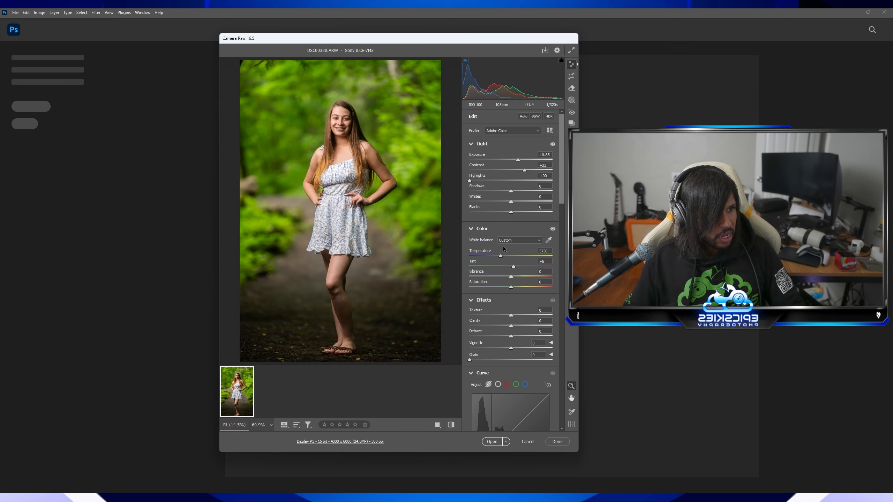
left_click(507, 240)
left_click(505, 252)
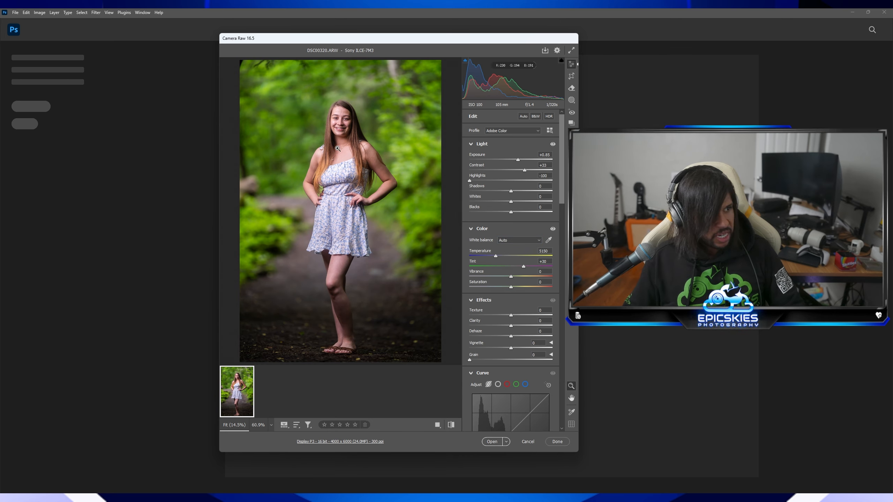
- Fine-tune the skin colour by setting Temperature to 5450 and Tint to +28
left_click(338, 128)
left_click(371, 143)
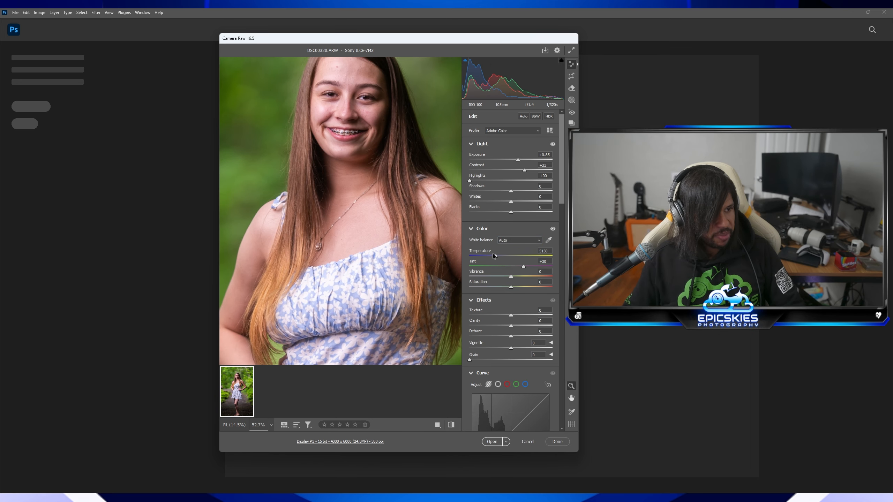
left_click_drag(495, 256, 498, 256)
left_click_drag(302, 139, 337, 139)
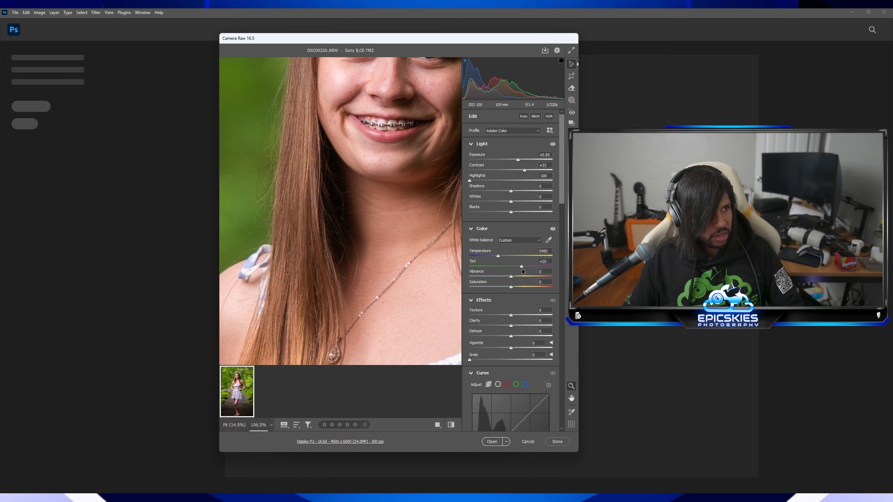
mouse_move(523, 266)
left_mouse_down()
mouse_move(532, 268)
mouse_move(524, 273)
left_mouse_up()
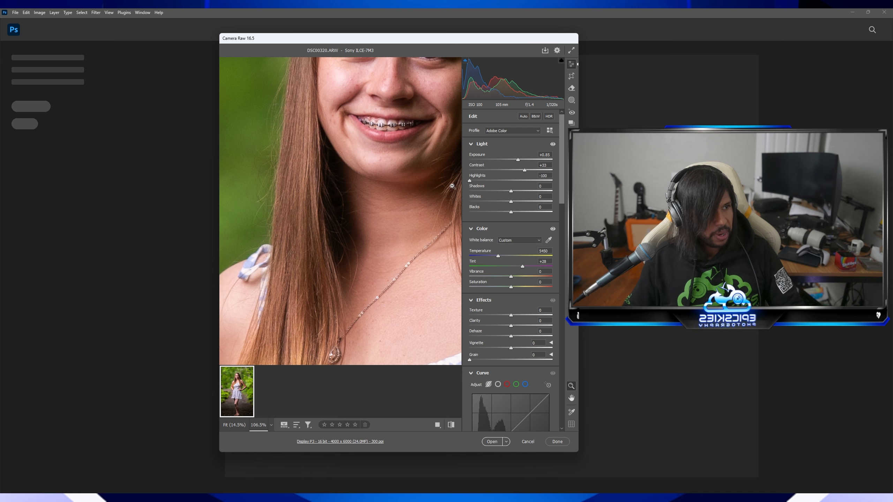
- Try stronger Texture and Clarity on the face, with Clarity at +100 and at +17 with Texture at +12
left_click_drag(407, 136, 366, 140)
right_click(399, 124)
left_click(421, 45)
scroll(510, 298, "down", 1)
left_click_drag(510, 274, 519, 273)
left_click_drag(510, 284, 552, 285)
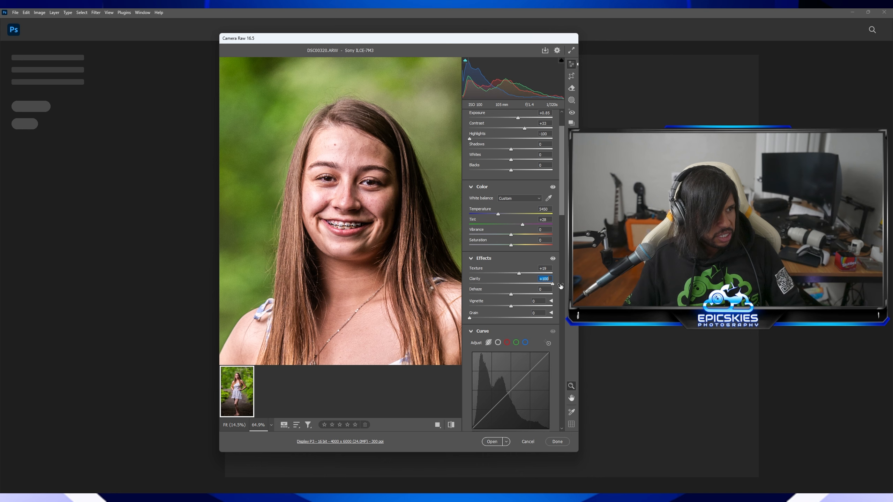
left_click_drag(323, 177, 369, 219)
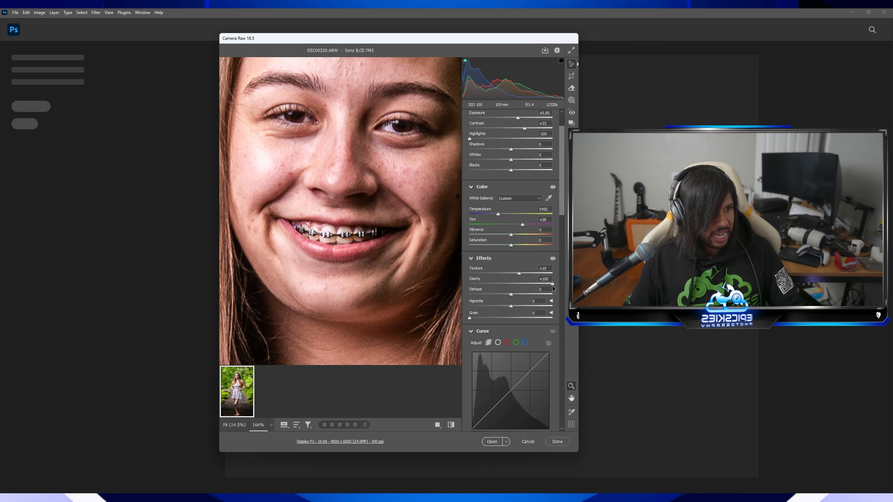
left_click_drag(545, 285, 518, 283)
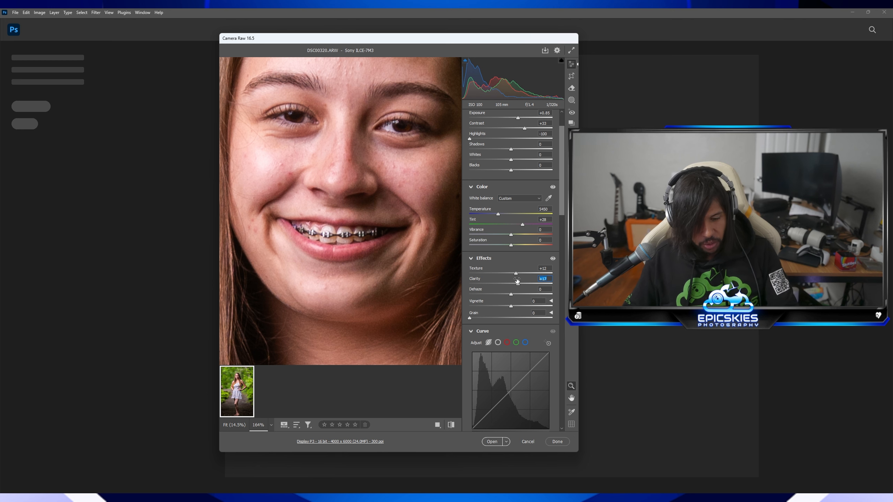
- Reset Clarity and Texture to 0 and show the whole photo
type("0")
left_click(493, 269)
type("0")
scroll(394, 218, "down", 3)
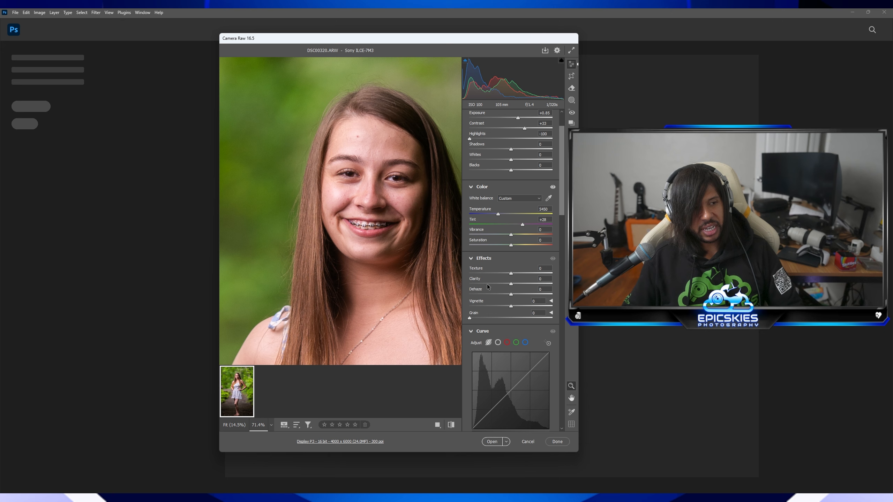
right_click(388, 147)
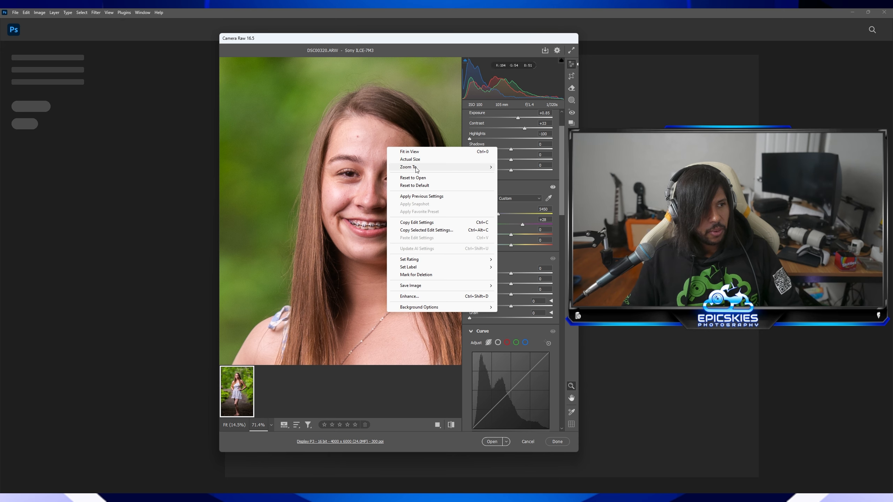
left_click(409, 152)
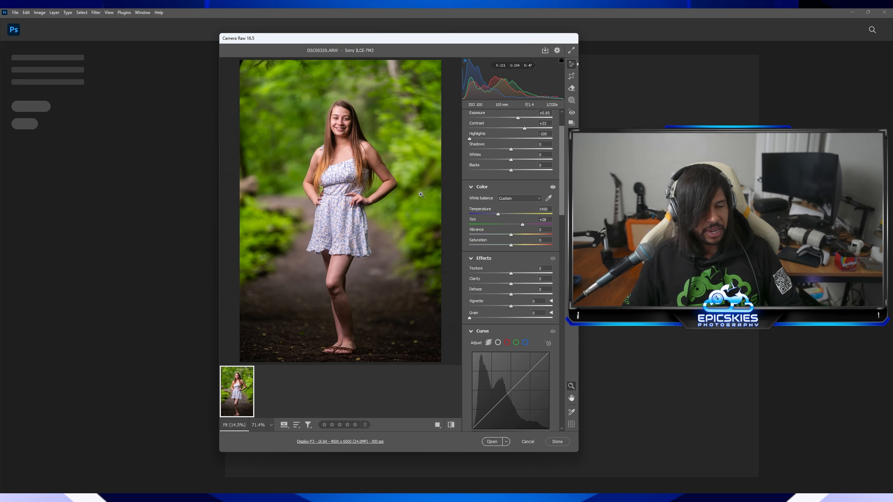
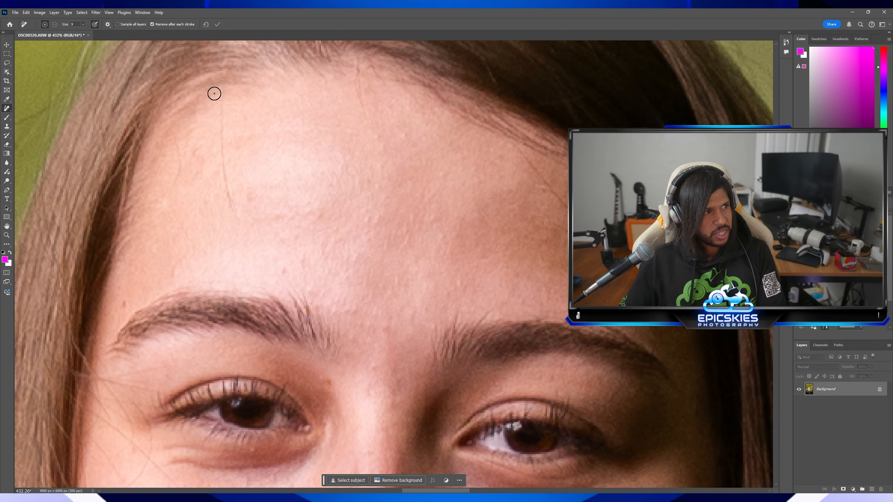
- Remove the thin stray hair on the forehead using the Remove tool with a smaller brush
key("bracketleft")
key("bracketleft")
key("bracketleft")
key("bracketleft")
key("bracketleft")
key("bracketleft")
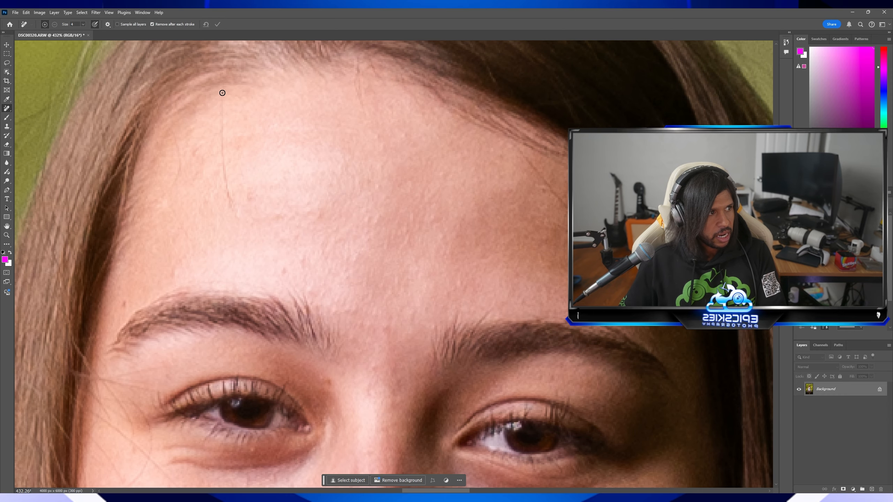
mouse_move(221, 85)
left_mouse_down()
mouse_move(222, 170)
mouse_move(233, 208)
left_mouse_up()
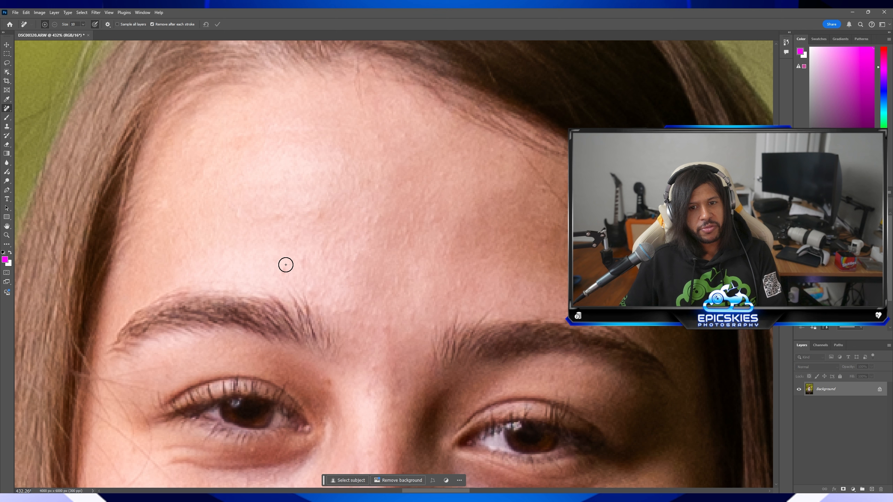
- Remove a small blemish on the lower forehead just above the eyebrow with a larger brush
left_click(281, 267)
key("bracketright")
key("bracketright")
key("bracketright")
key("bracketright")
key("bracketright")
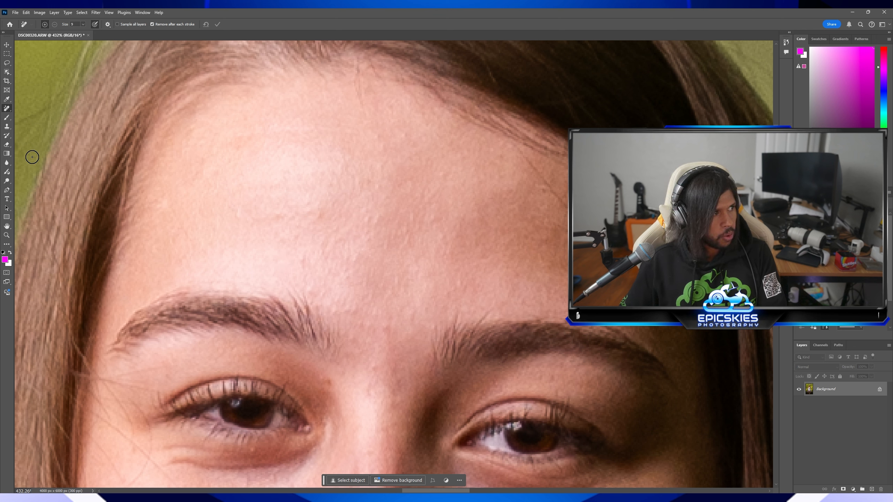
- Heal a spot in the middle of the forehead with the Spot Healing Brush
right_click(10, 109)
left_click(19, 109)
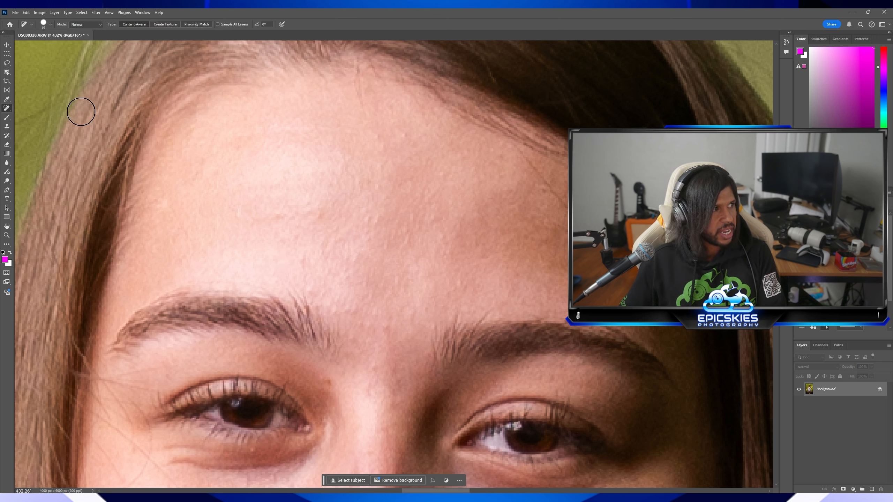
left_click(318, 219)
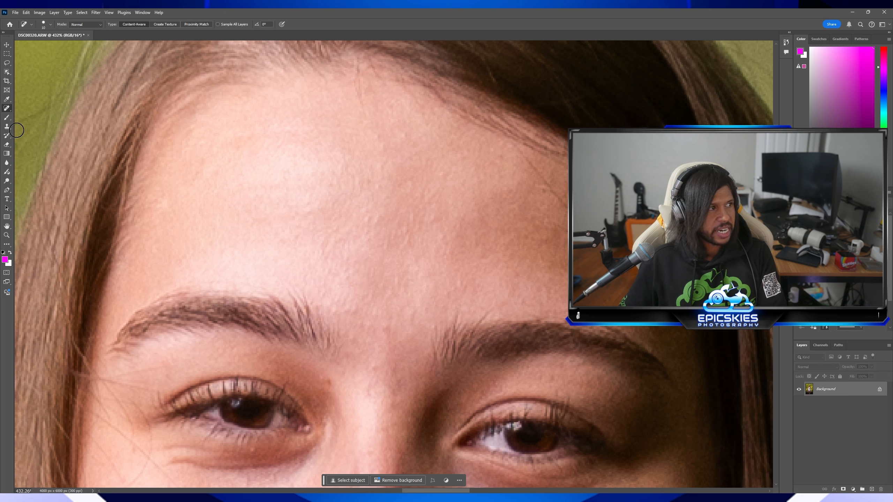
- Remove the small blemishes between the eyebrows and in the middle of the forehead with the Remove tool
right_click(7, 108)
left_click(33, 115)
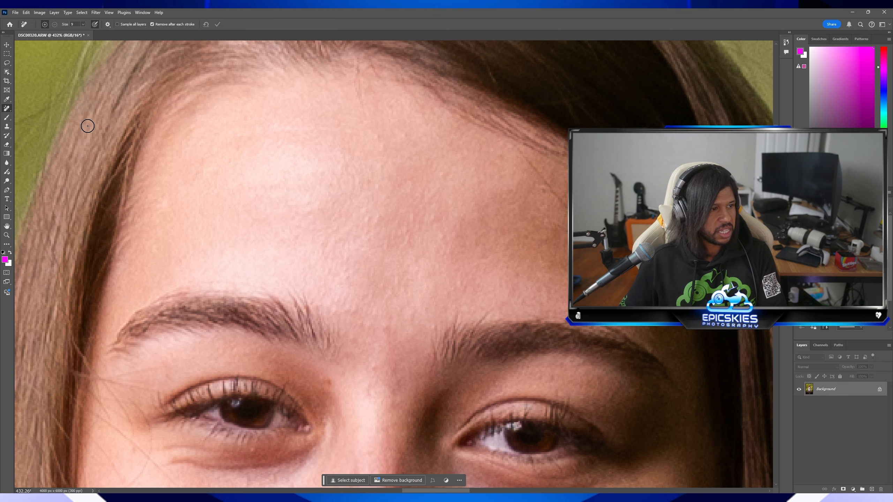
left_click(354, 311)
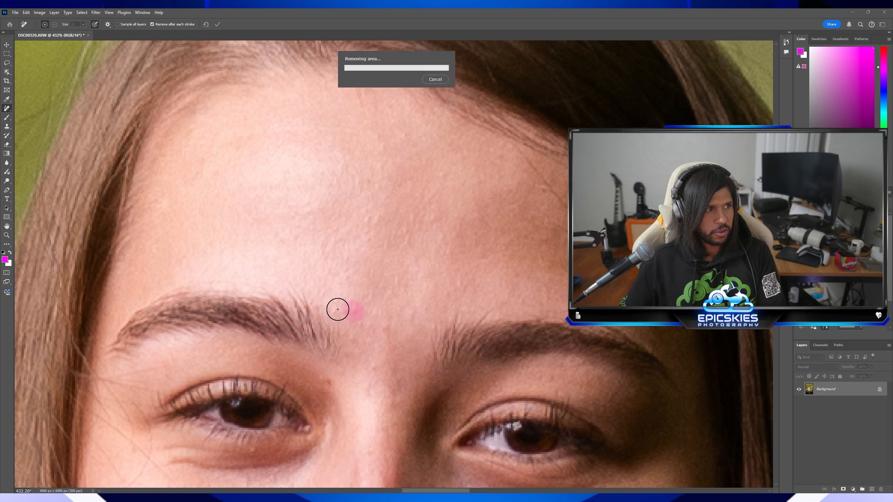
left_click(339, 317)
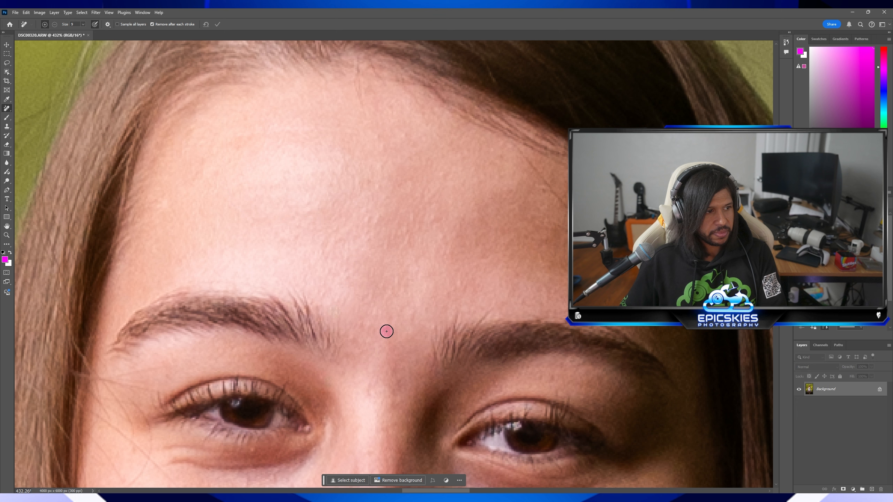
left_click(409, 314)
left_click_drag(446, 289, 456, 287)
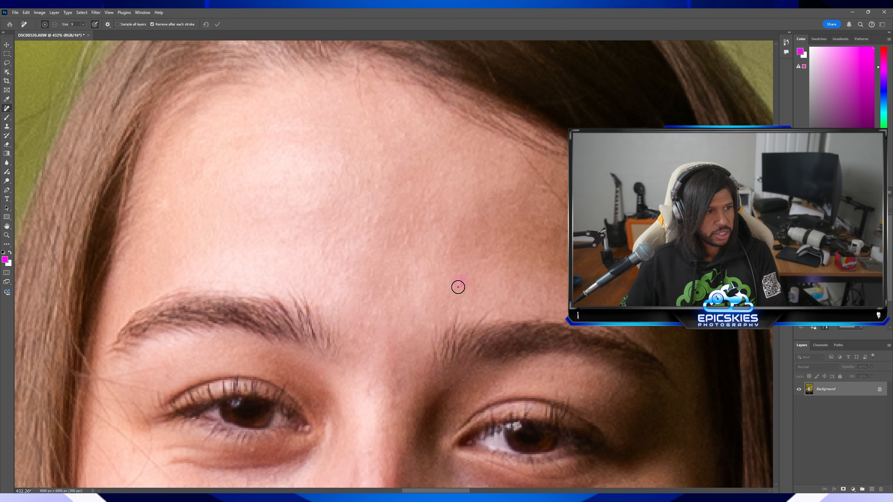
left_click(425, 311)
left_click(434, 219)
- Remove the small spots below the eyebrow and on the shaded cheek, starting with a smaller Remove tool brush
key("bracketleft")
key("bracketleft")
key("bracketleft")
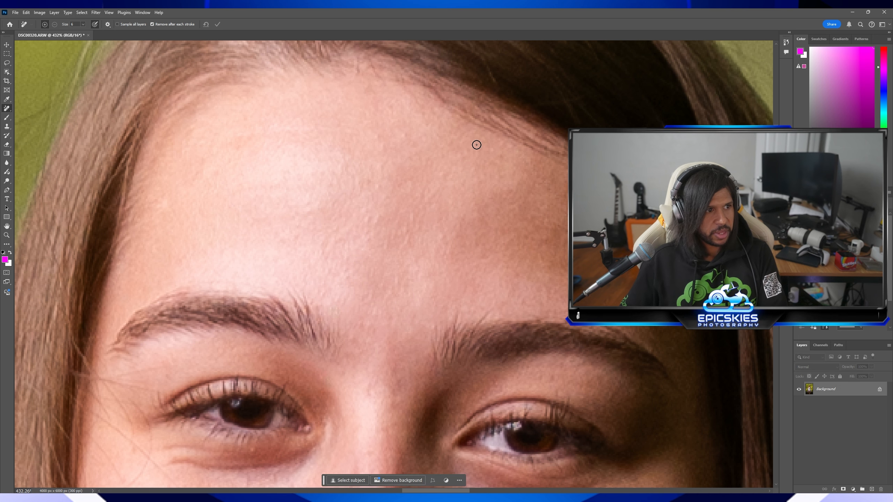
scroll(376, 254, "down", 1)
scroll(375, 255, "down", 4)
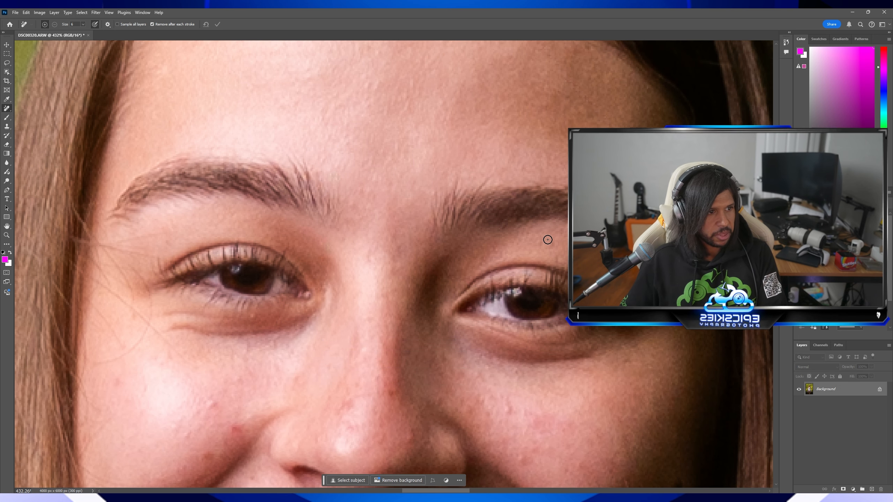
left_click(551, 242)
scroll(554, 250, "down", 3)
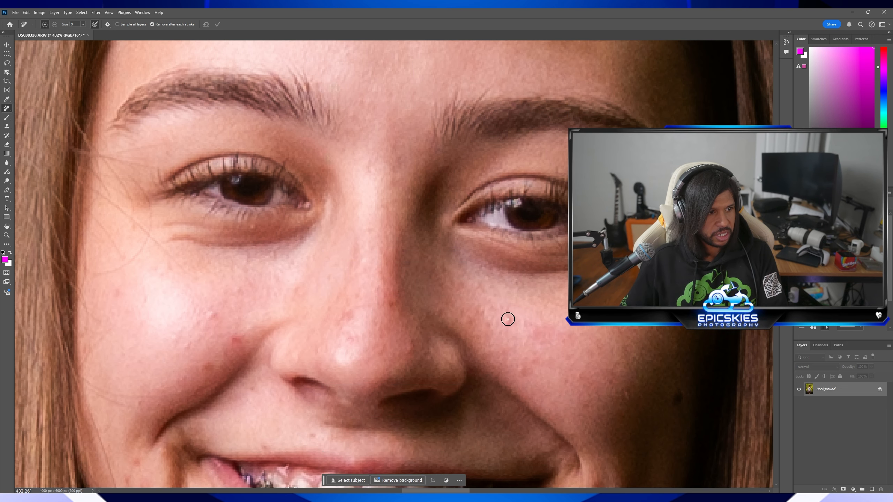
left_click(627, 396)
left_click(506, 369)
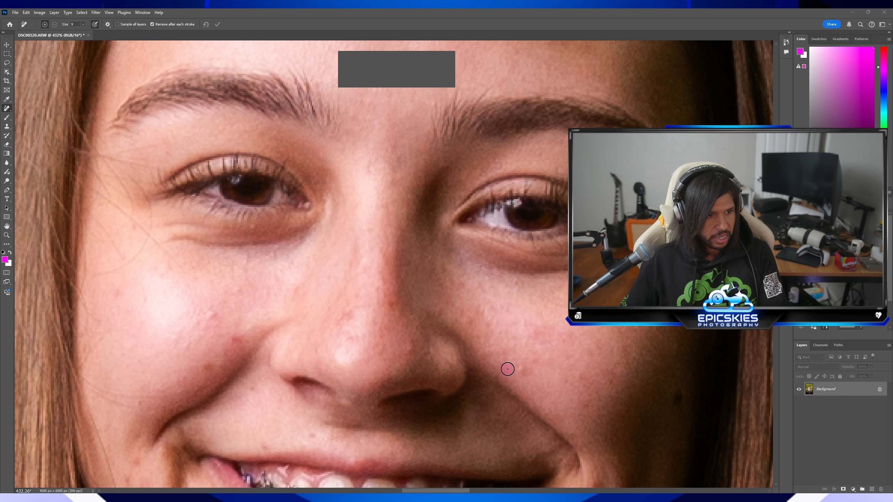
- Remove the red blemishes on the brightly lit cheek, beside the mouth corner and beside the nose
scroll(605, 331, "down", 2)
scroll(565, 314, "down", 1)
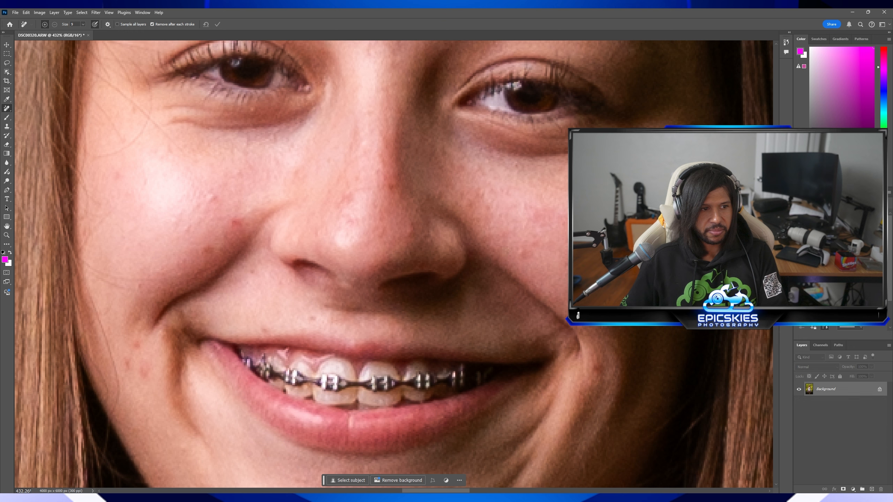
scroll(452, 462, "right", 6)
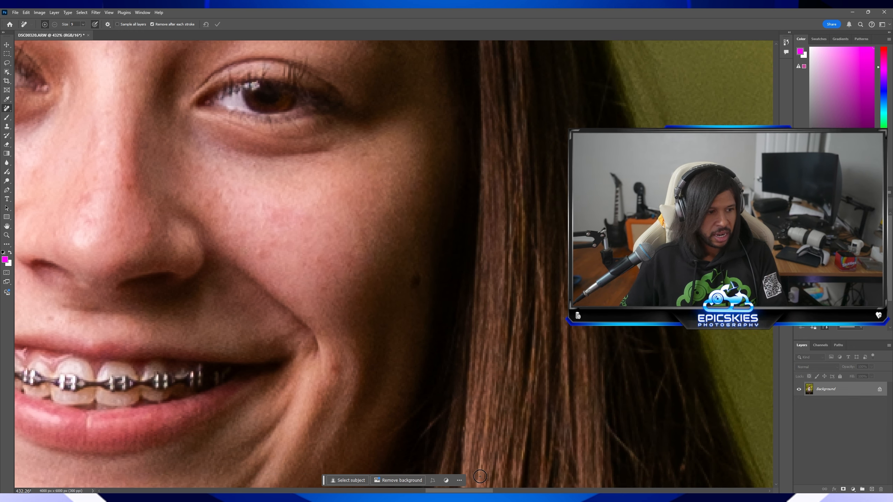
left_click_drag(476, 493, 459, 492)
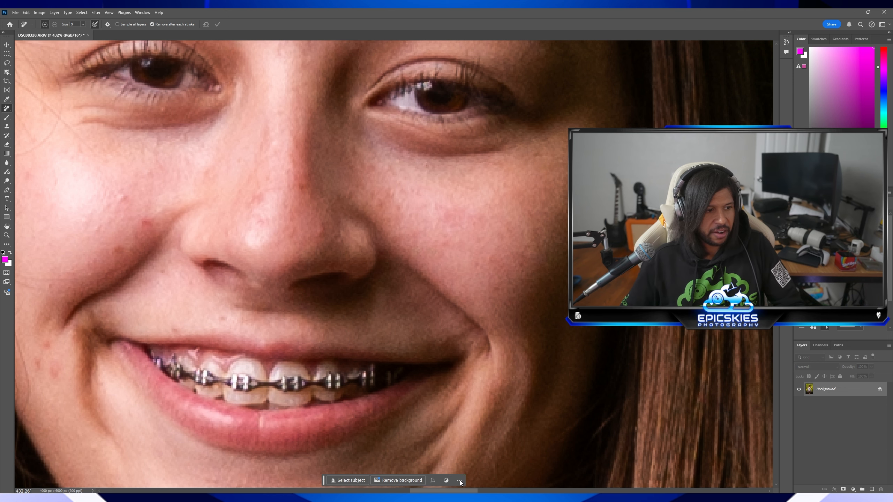
left_click_drag(460, 491, 444, 491)
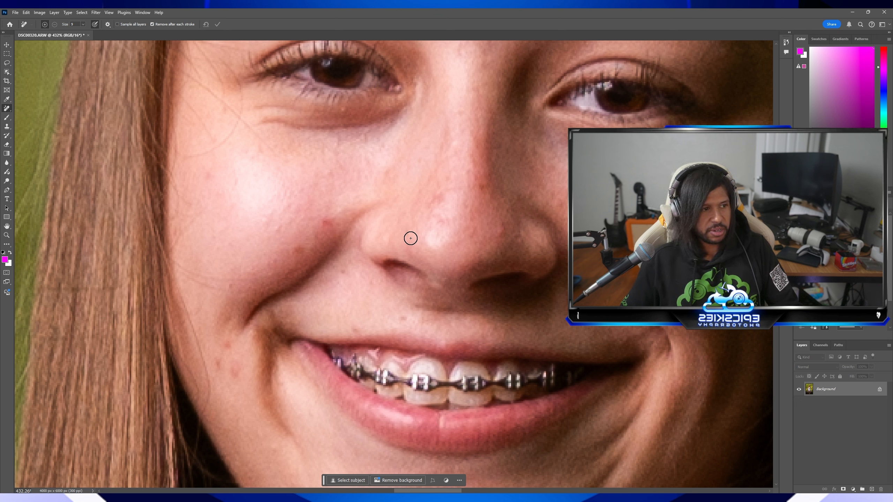
left_click(328, 223)
left_click(298, 248)
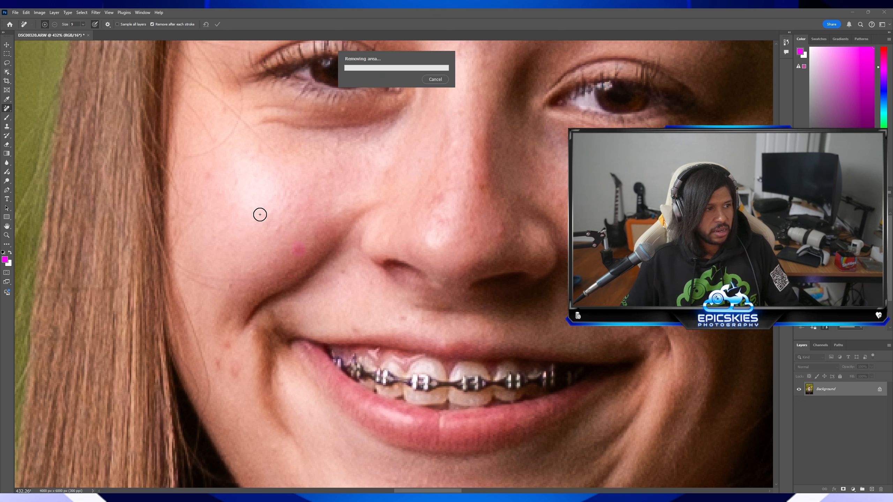
left_click(211, 175)
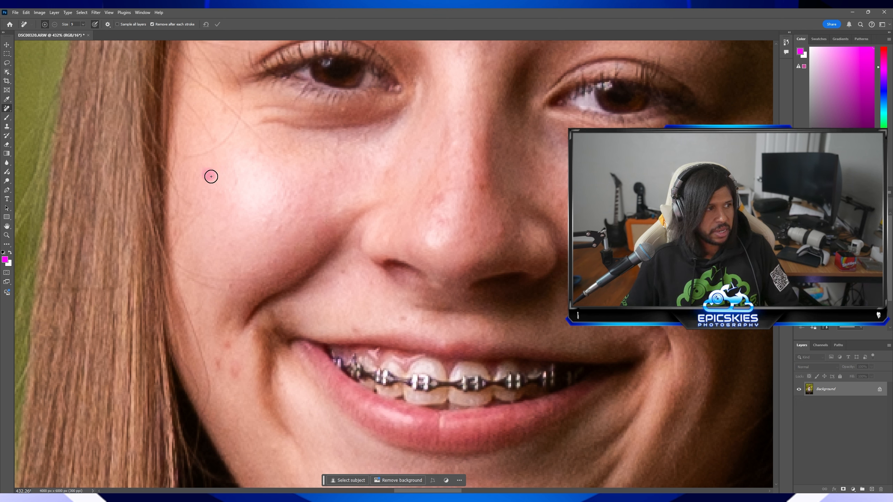
left_click(234, 369)
left_click(227, 340)
left_click(342, 271)
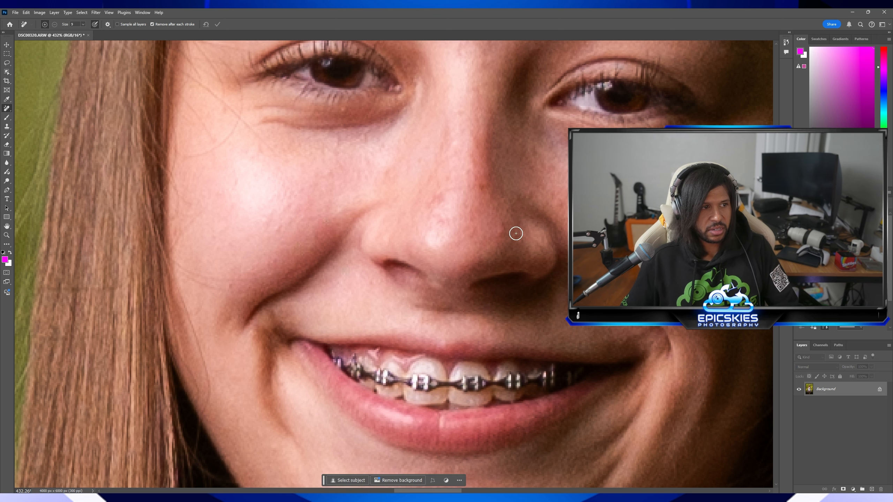
- Remove the spot on the jawline below the mouth corner and fit the whole photo on screen
scroll(484, 189, "down", 5)
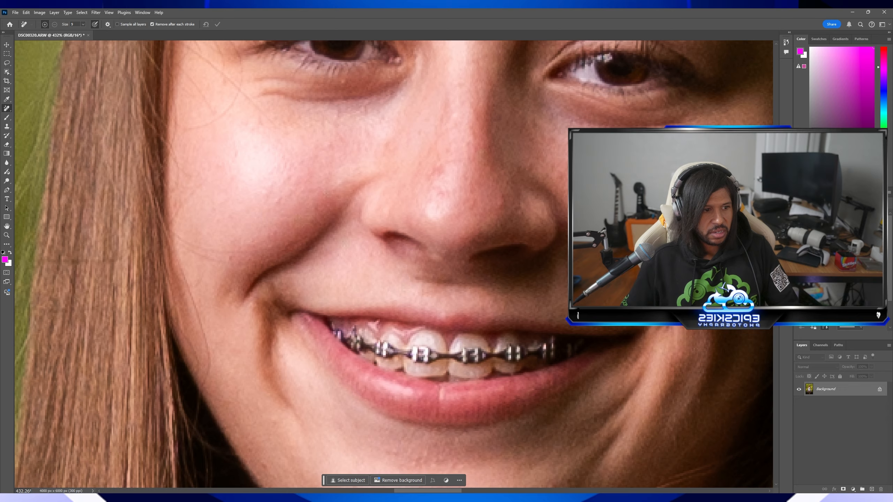
scroll(458, 295, "down", 2)
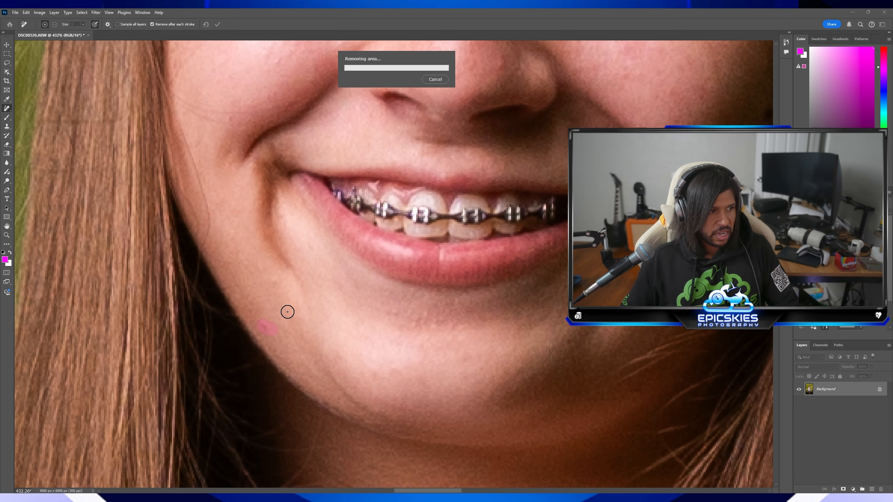
left_click(7, 235)
right_click(329, 179)
left_click(355, 185)
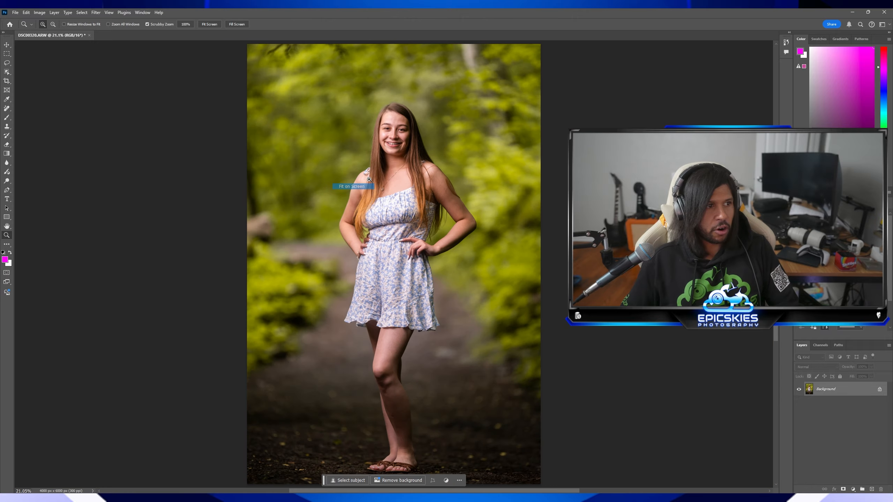
- Examine the retouched face, the background and the legs for remaining distractions, and return to the whole photo
left_click_drag(394, 136, 418, 155)
right_click(443, 160)
left_click(462, 164)
right_click(429, 155)
left_click(429, 156)
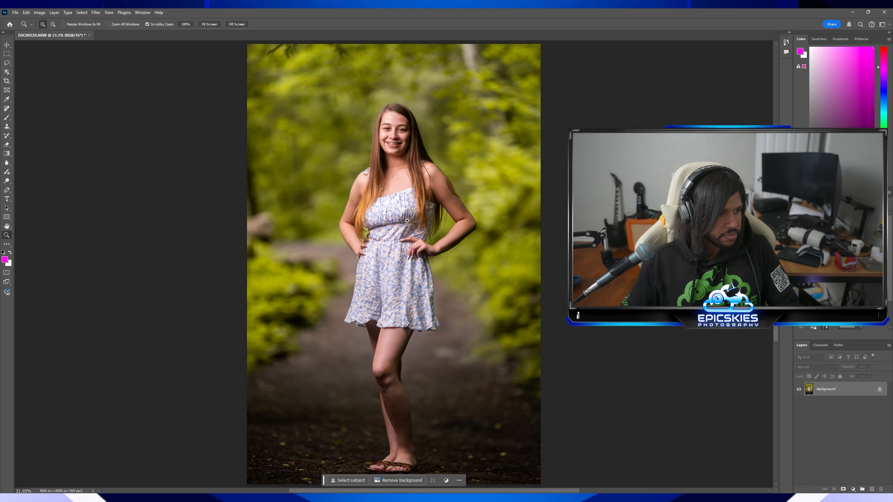
scroll(464, 460, "down", 6)
scroll(443, 422, "up", 9)
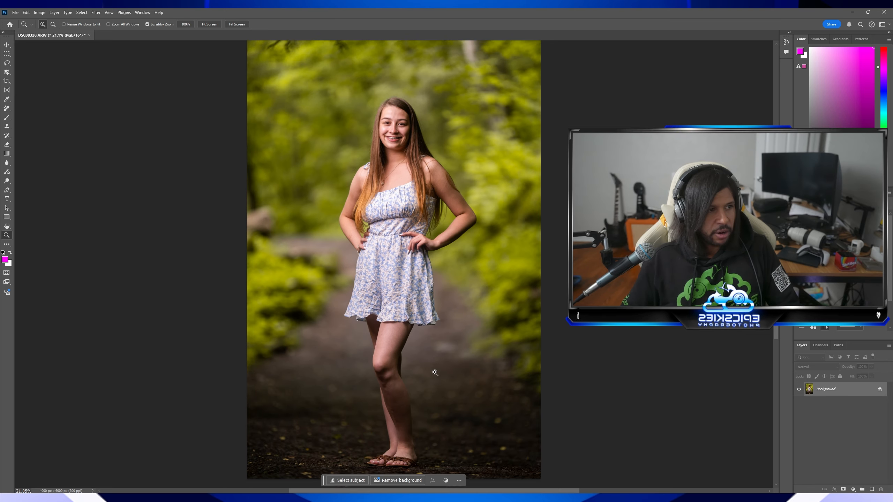
mouse_move(284, 86)
left_mouse_down()
mouse_move(316, 87)
mouse_move(283, 88)
left_mouse_up()
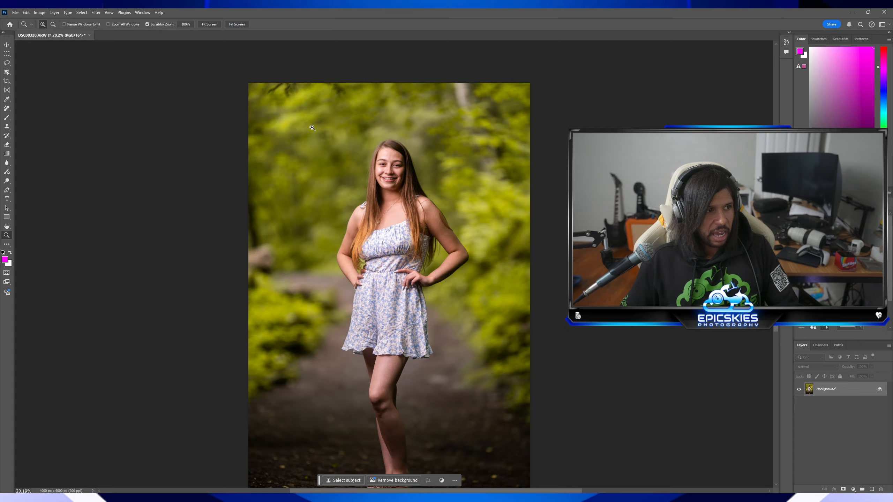
scroll(279, 246, "down", 5)
scroll(278, 253, "down", 1)
mouse_move(276, 224)
left_mouse_down()
mouse_move(313, 225)
mouse_move(276, 225)
left_mouse_up()
scroll(436, 292, "down", 6)
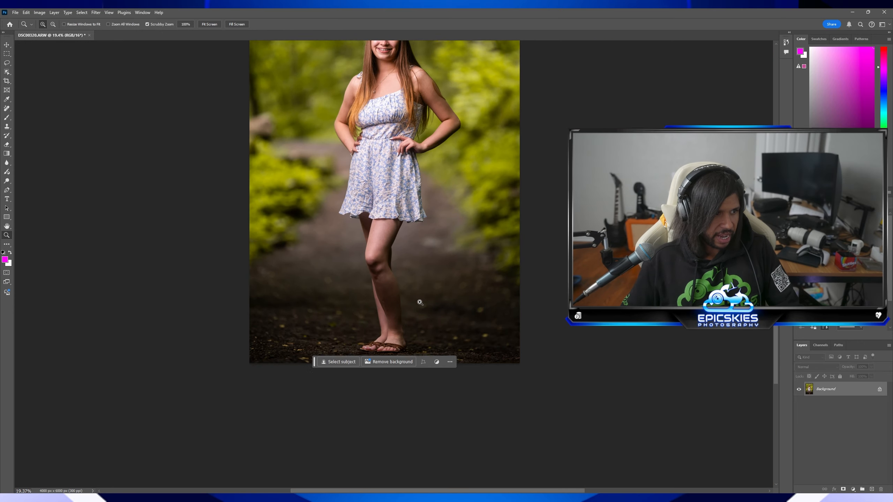
mouse_move(372, 326)
left_mouse_down()
mouse_move(416, 327)
mouse_move(383, 325)
left_mouse_up()
right_click(424, 274)
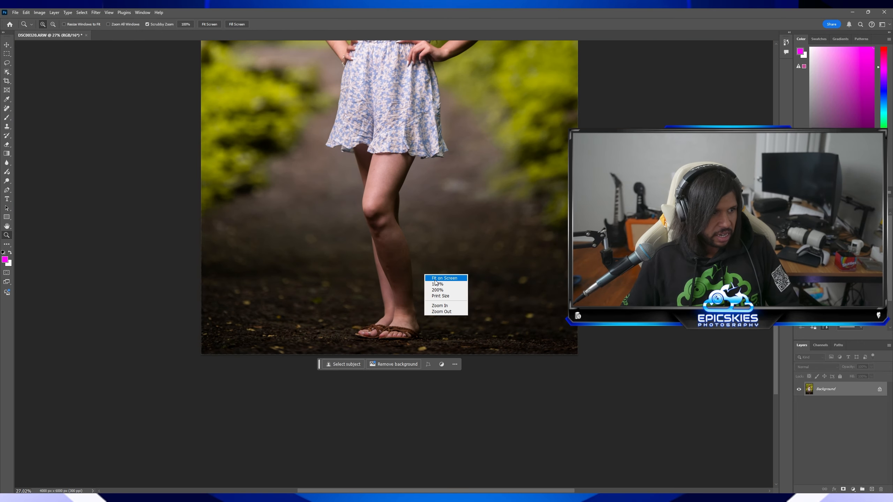
left_click(438, 278)
- Patch the bright spot on the blurred path beside the knee using the Patch tool and clear the selection
scroll(416, 337, "down", 5)
left_click_drag(418, 406, 481, 328)
scroll(481, 328, "up", 10)
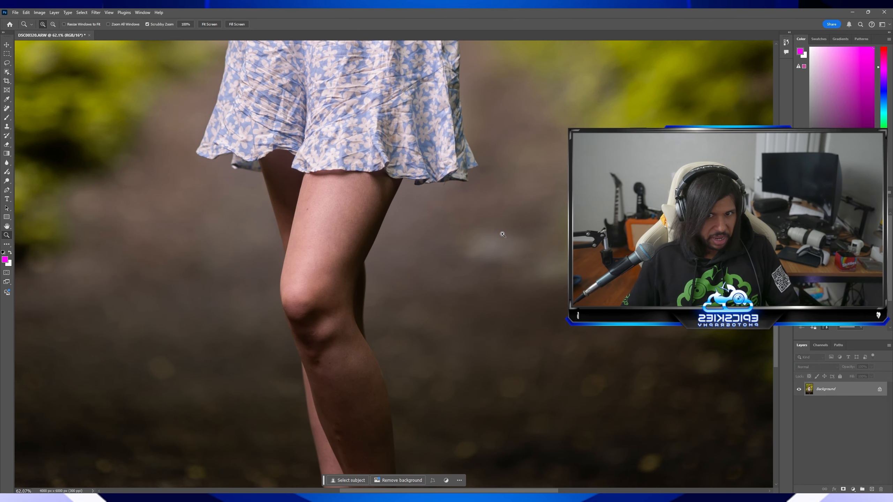
left_click(7, 108)
left_click(35, 128)
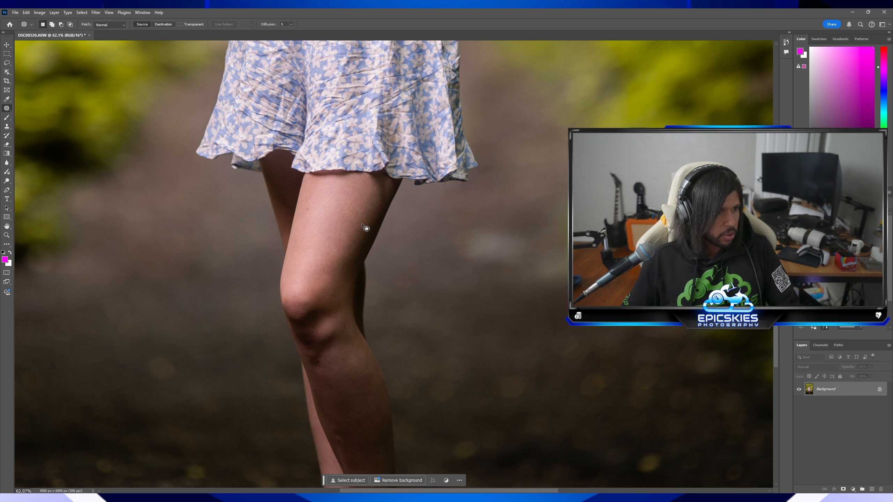
mouse_move(490, 221)
left_mouse_down()
mouse_move(469, 217)
mouse_move(446, 237)
left_mouse_up()
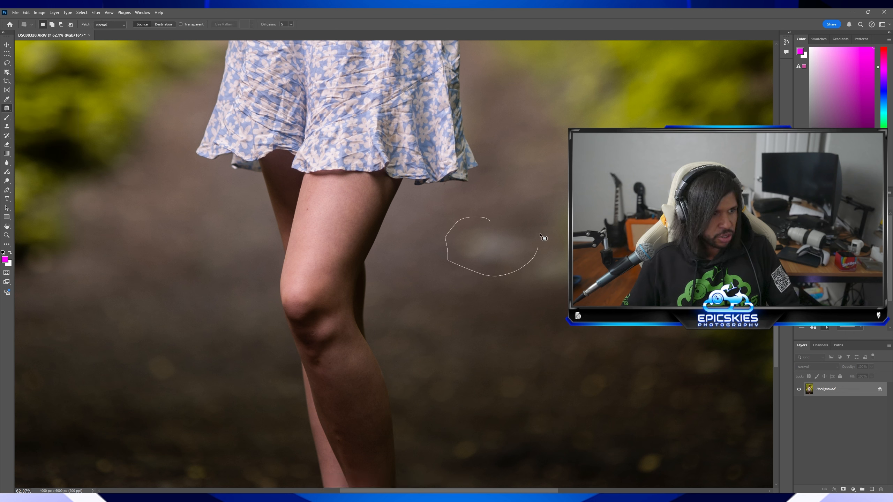
left_click_drag(540, 234, 495, 221)
mouse_move(491, 236)
left_mouse_down()
mouse_move(435, 232)
mouse_move(446, 249)
left_mouse_up()
key("ctrl+d")
- Patch further uneven areas of the blurred path beside the knee and clear the selections
left_click_drag(533, 216, 554, 231)
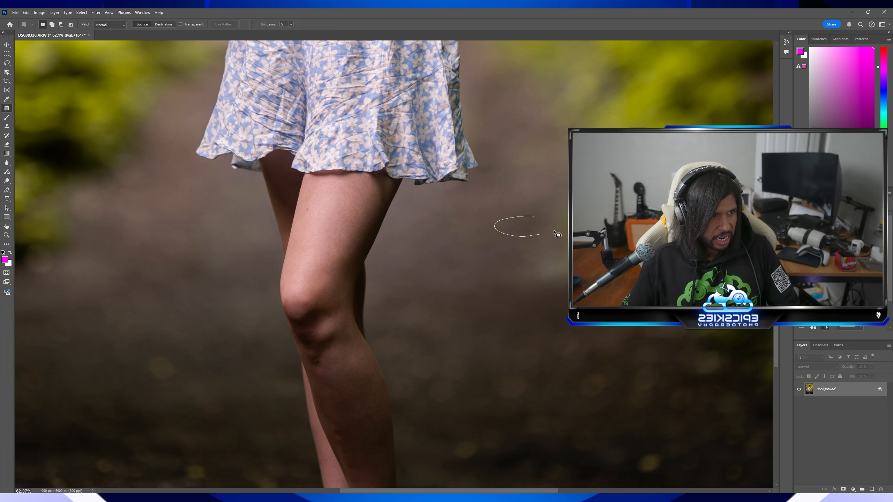
mouse_move(504, 243)
left_mouse_down()
mouse_move(478, 254)
mouse_move(508, 246)
left_mouse_up()
left_click_drag(503, 248, 494, 243)
key("ctrl+d")
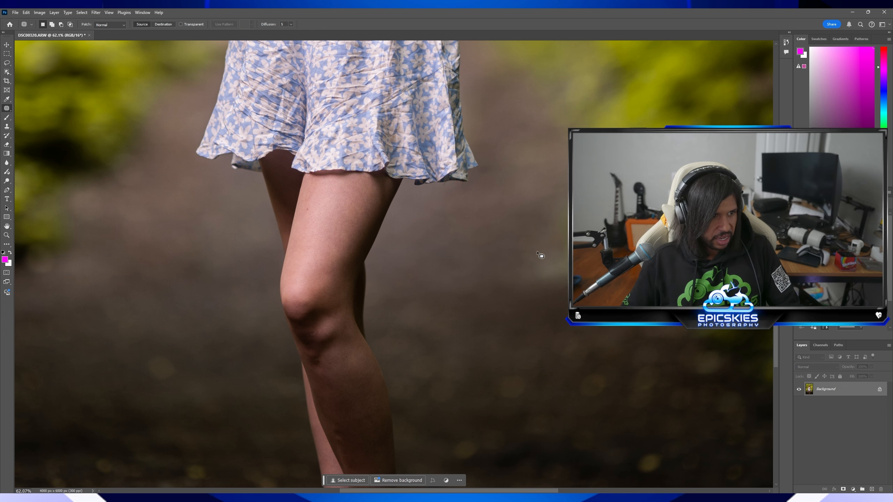
mouse_move(473, 277)
left_mouse_down()
mouse_move(453, 301)
mouse_move(480, 283)
left_mouse_up()
key("ctrl+d")
- Patch a small area of the path beside the thigh, deselect it and fit the whole photo on screen
scroll(487, 237, "up", 5)
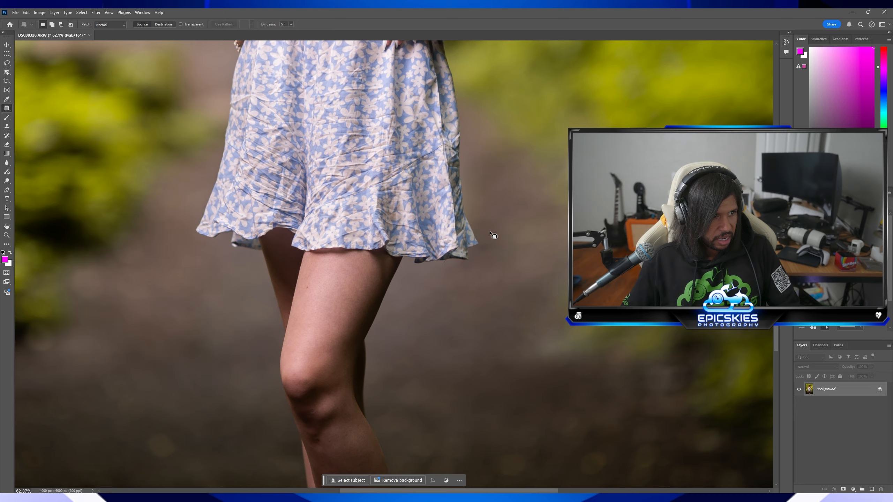
scroll(554, 311, "up", 1)
left_click_drag(454, 378, 435, 400)
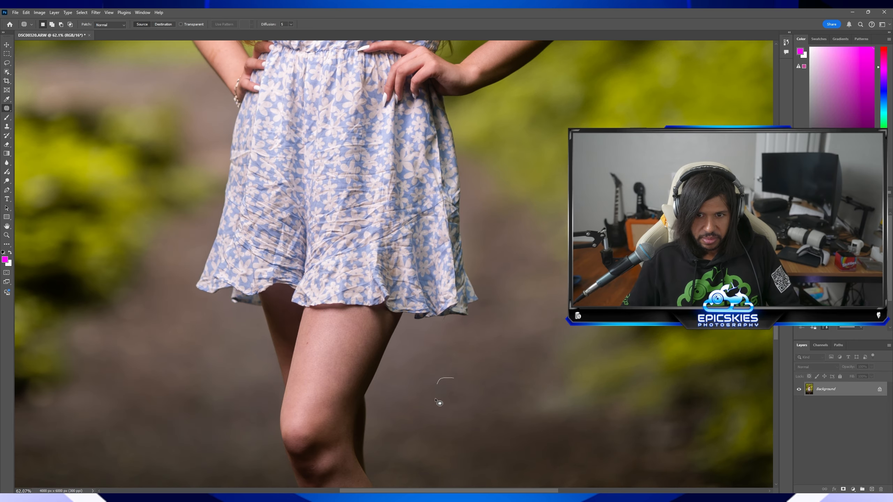
key("ctrl+d")
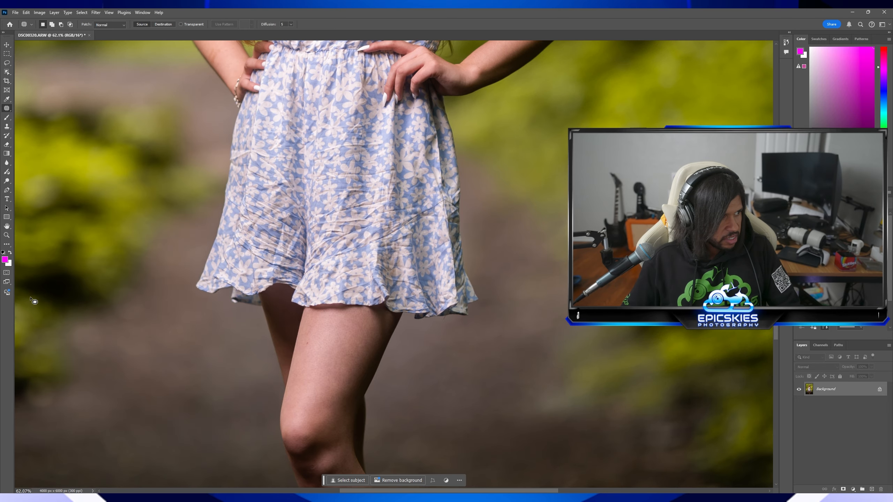
left_click(6, 235)
right_click(105, 224)
left_click(120, 227)
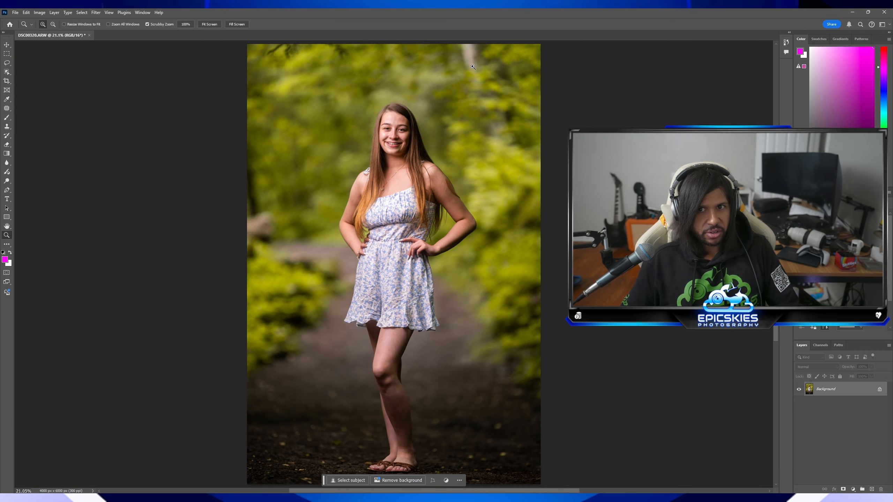
- Patch the bright tree trunk at the photo's upper edge with nearby foliage
left_click_drag(469, 45, 484, 65)
right_click(483, 64)
left_click(489, 70)
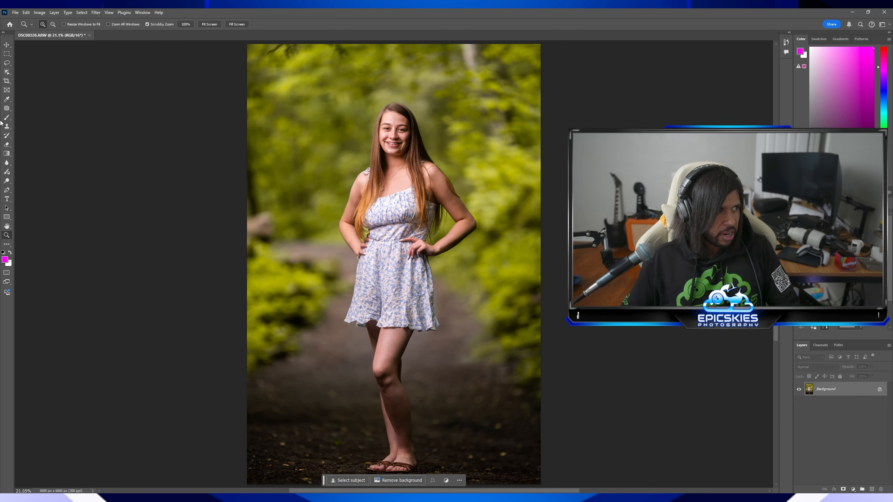
left_click(7, 109)
mouse_move(458, 44)
left_mouse_down()
mouse_move(458, 55)
mouse_move(479, 45)
left_mouse_up()
left_click_drag(470, 57, 436, 60)
mouse_move(271, 207)
left_mouse_down()
mouse_move(254, 242)
mouse_move(271, 207)
mouse_move(240, 228)
mouse_move(281, 239)
left_mouse_up()
key("ctrl+d")
key("ctrl+d")
- Erase the brown log and the dark trunk along the photo's left edge with the Remove tool
right_click(7, 109)
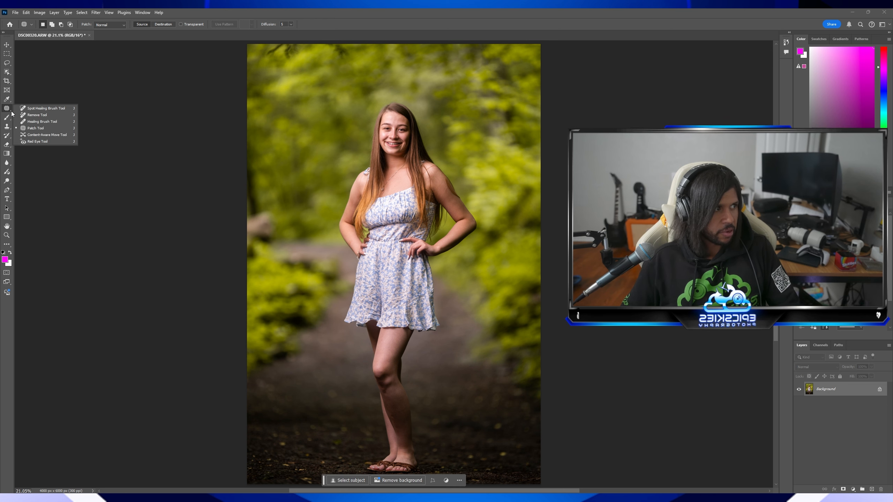
left_click(39, 115)
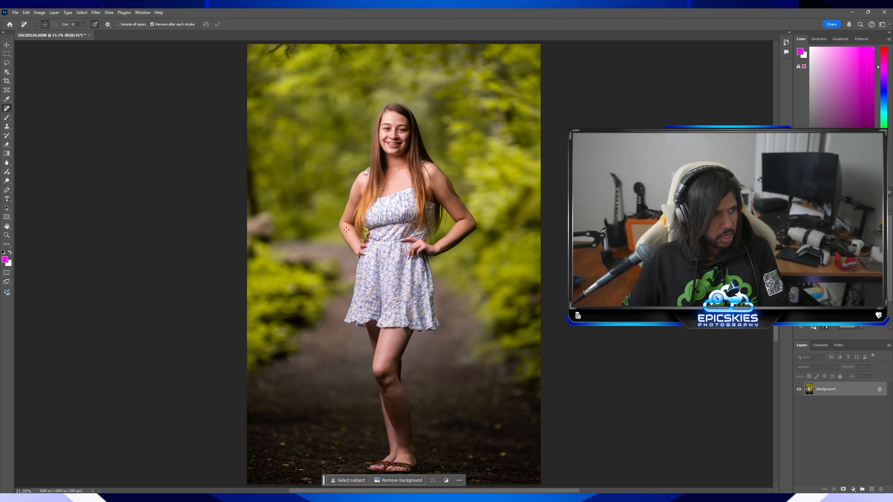
left_click_drag(261, 222, 263, 223)
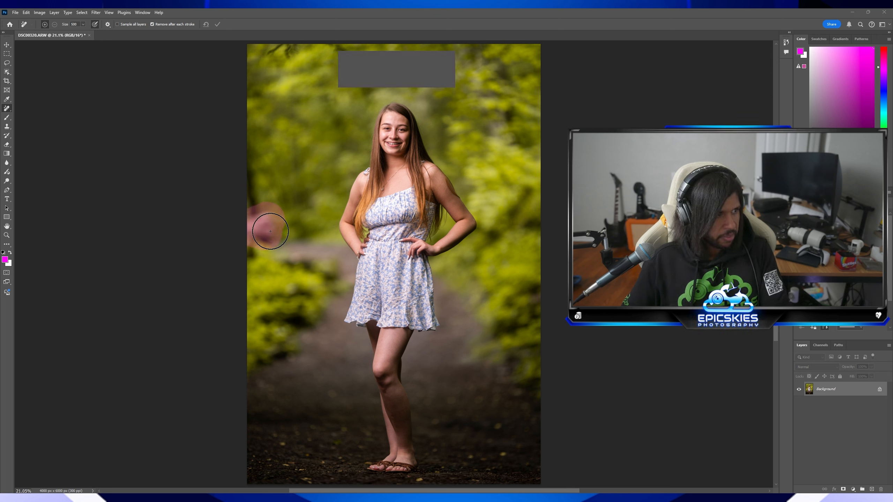
key("bracketleft")
key("bracketleft")
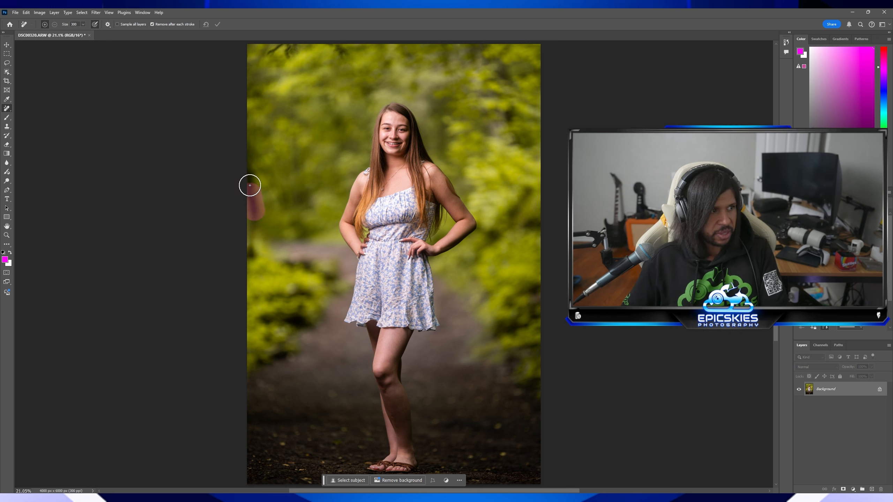
left_click_drag(249, 185, 249, 191)
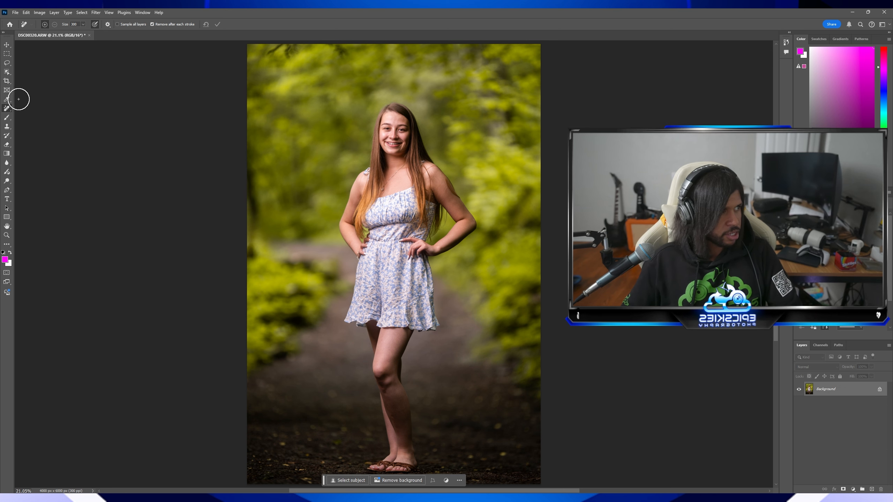
- Patch the uneven foliage along the photo's left edge with the Patch tool and clear the selections
right_click(10, 109)
left_click(39, 123)
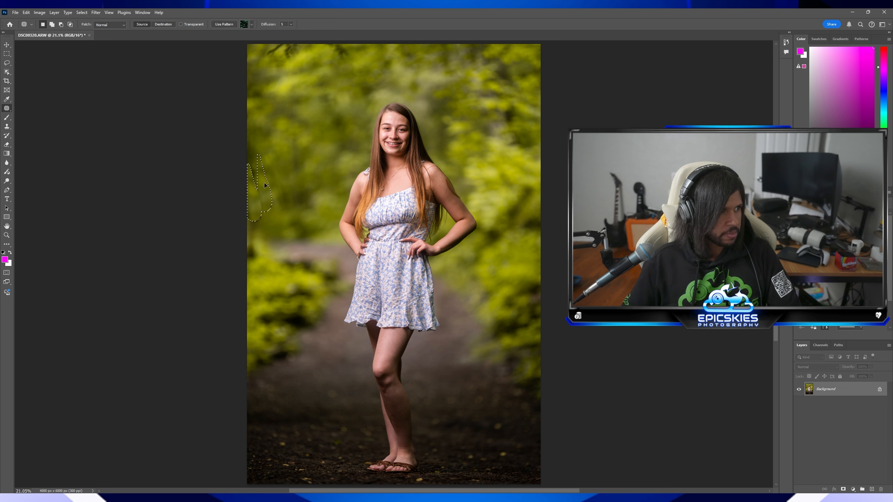
left_click(260, 198)
left_click_drag(256, 215, 261, 225)
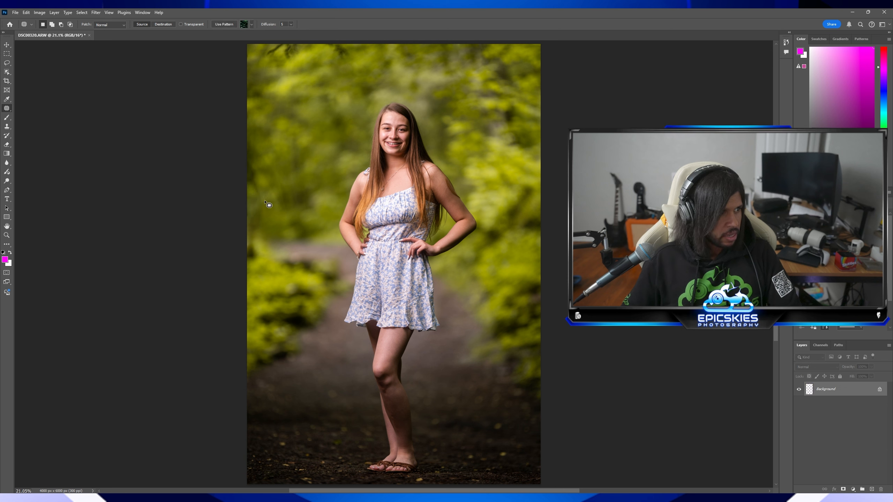
mouse_move(256, 167)
left_mouse_down()
mouse_move(263, 187)
mouse_move(253, 200)
mouse_move(264, 202)
mouse_move(262, 219)
left_mouse_up()
left_click(265, 173)
key("ctrl+d")
left_click_drag(260, 219, 264, 206)
mouse_move(264, 191)
left_mouse_down()
mouse_move(262, 205)
mouse_move(264, 193)
left_mouse_up()
left_click_drag(262, 198, 273, 193)
key("ctrl+d")
- Patch the foliage at the photo's left edge level with the far end of the path and clear the selection
mouse_move(255, 241)
left_mouse_down()
mouse_move(244, 256)
mouse_move(263, 256)
mouse_move(254, 274)
mouse_move(244, 262)
mouse_move(266, 259)
left_mouse_up()
key("ctrl+d")
left_click_drag(258, 259, 261, 242)
key("ctrl+shift+i")
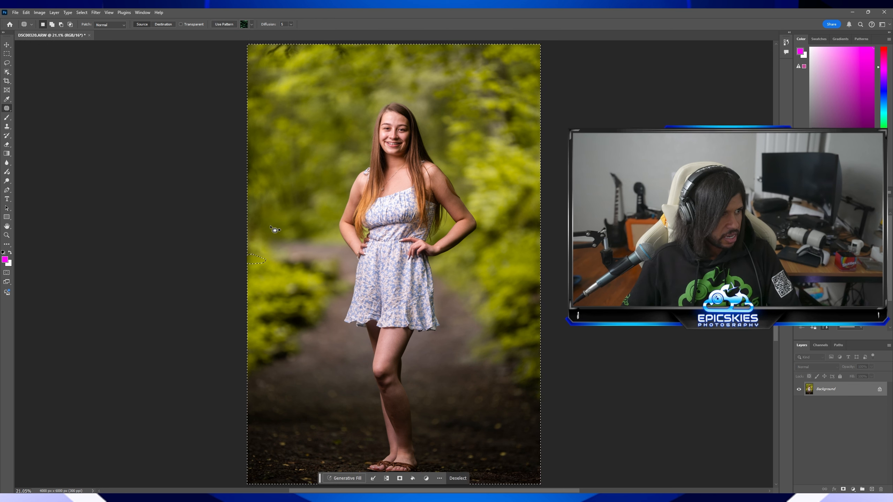
left_click(6, 53)
left_click(55, 86)
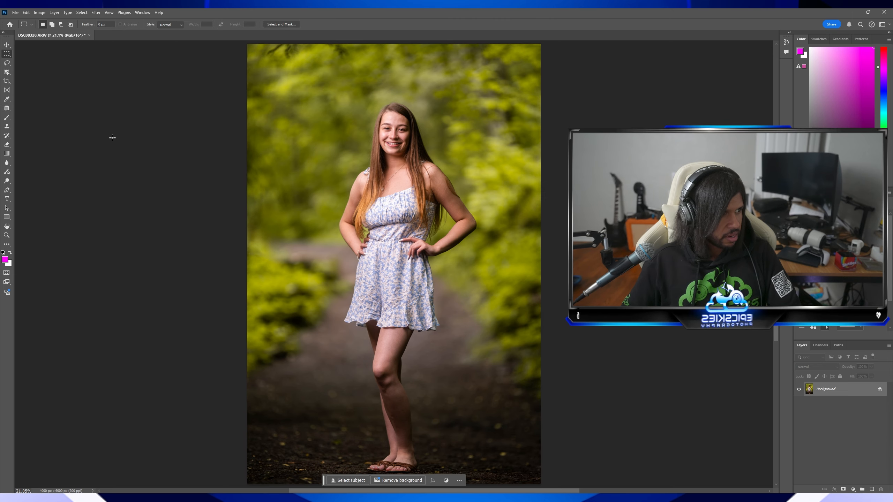
- Patch small dark spots in the leaves at the photo's left edge close up, clearing each selection
left_click(7, 244)
left_click(6, 235)
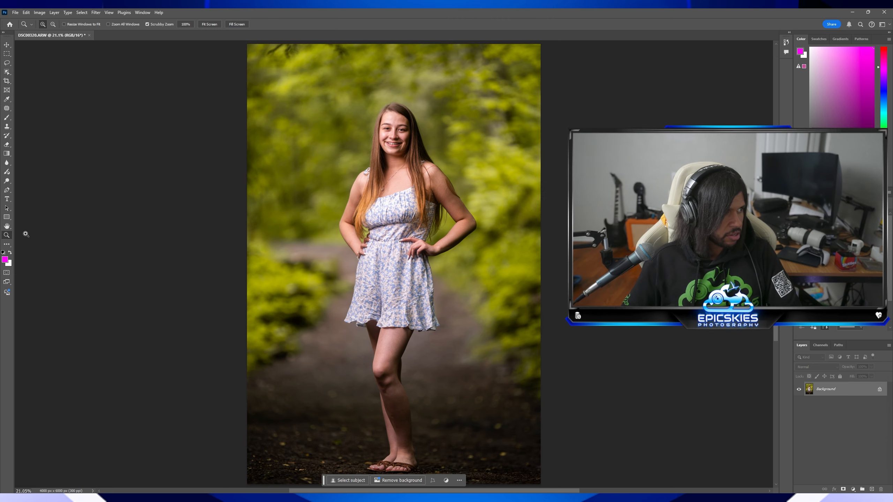
left_click_drag(257, 220, 287, 246)
scroll(287, 246, "down", 3)
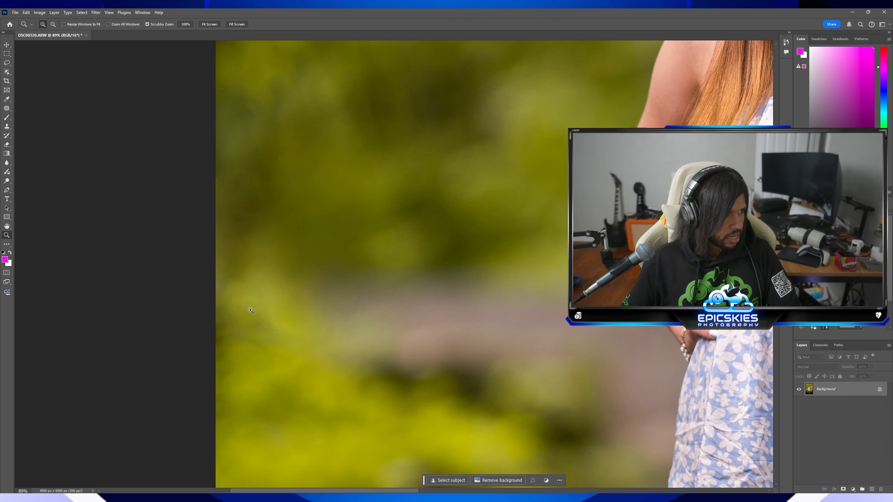
left_click(11, 110)
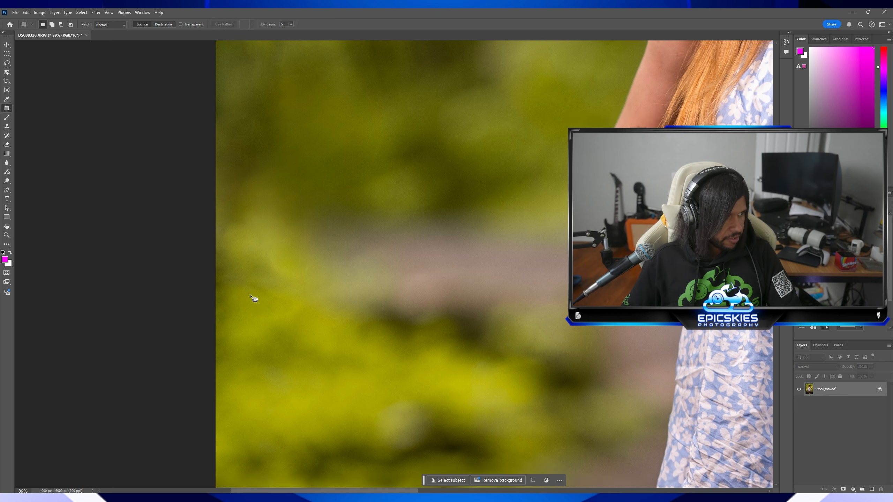
mouse_move(234, 286)
left_mouse_down()
mouse_move(268, 307)
mouse_move(251, 254)
mouse_move(232, 298)
mouse_move(237, 284)
left_mouse_up()
key("ctrl+d")
left_click_drag(221, 283, 231, 250)
key("ctrl+d")
- Fit the whole photo on screen and inspect the patched foliage in the background
scroll(256, 239, "up", 1)
scroll(260, 242, "up", 1)
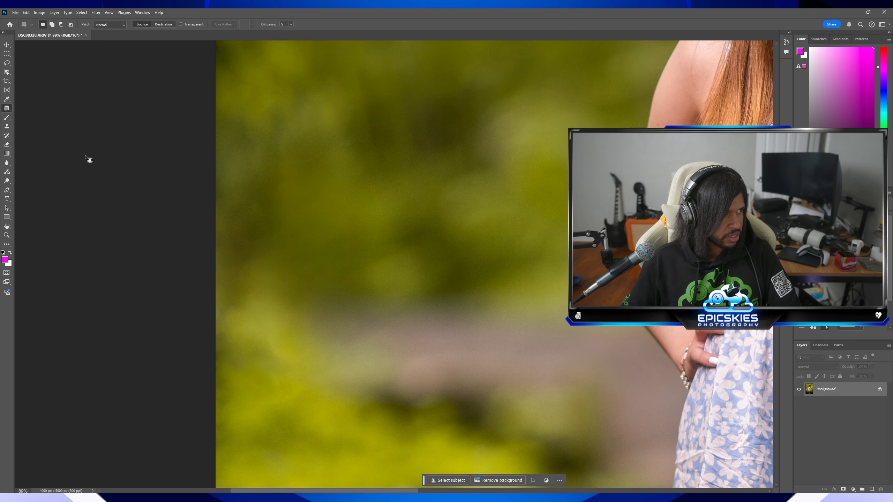
left_click(6, 235)
right_click(242, 213)
left_click(261, 216)
scroll(377, 241, "up", 1)
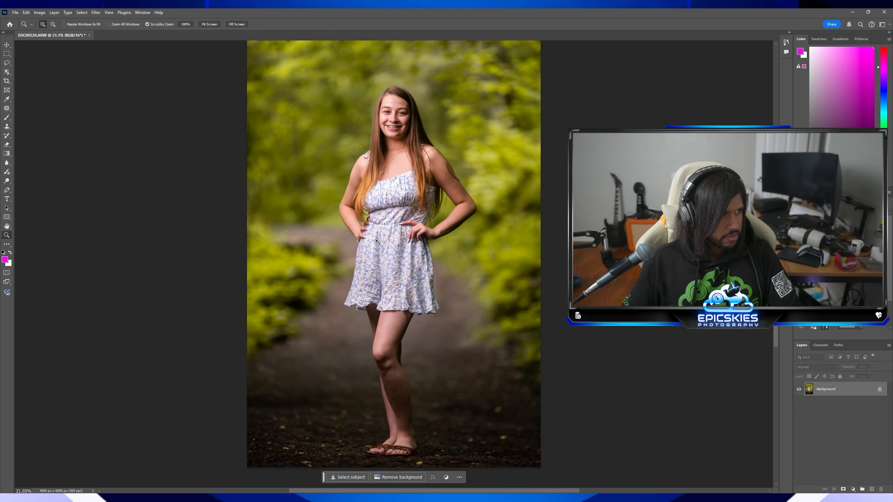
scroll(377, 242, "up", 2)
left_click_drag(271, 113, 310, 125)
right_click(309, 125)
left_click(329, 127)
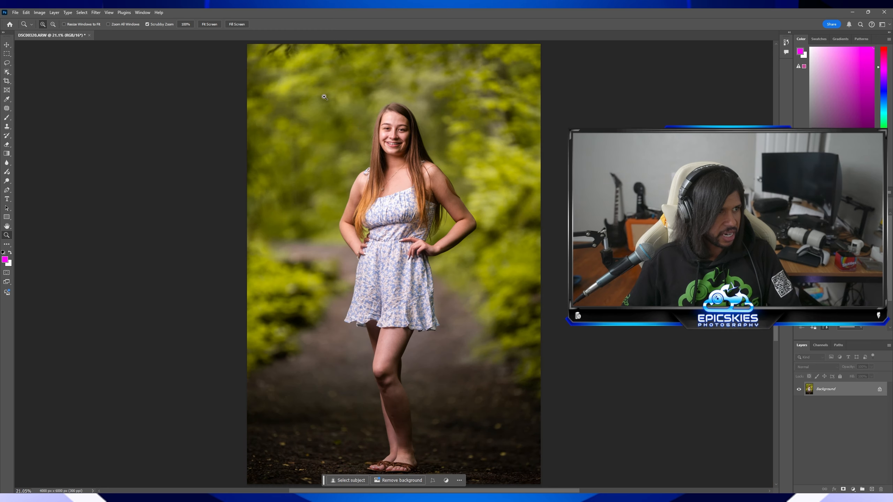
- Erase the dark overhanging branches along the photo's upper edge with a smaller Remove tool brush
scroll(367, 135, "up", 2)
left_click_drag(322, 82, 328, 83)
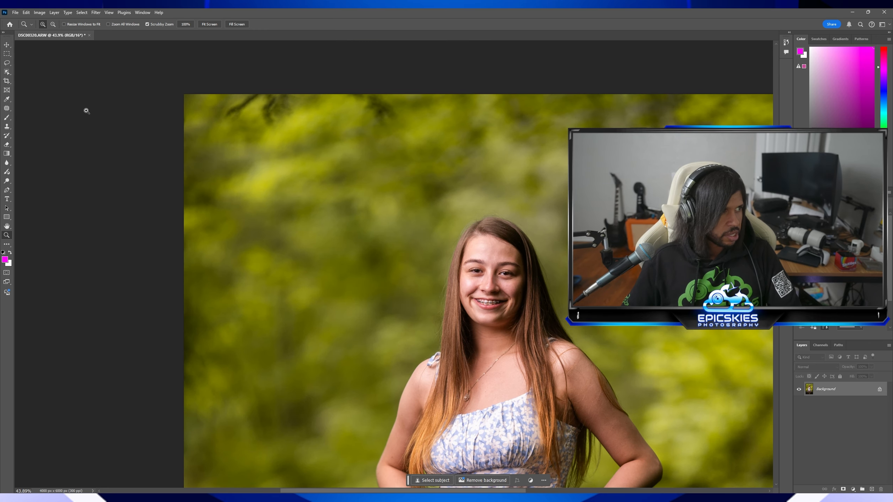
right_click(7, 110)
left_click(37, 115)
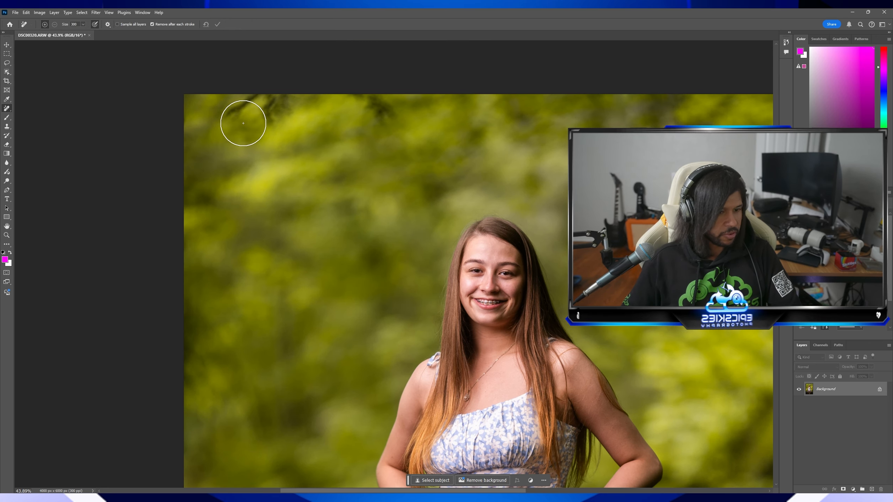
key("bracketleft")
key("bracketleft")
key("bracketleft")
left_click_drag(226, 119, 261, 99)
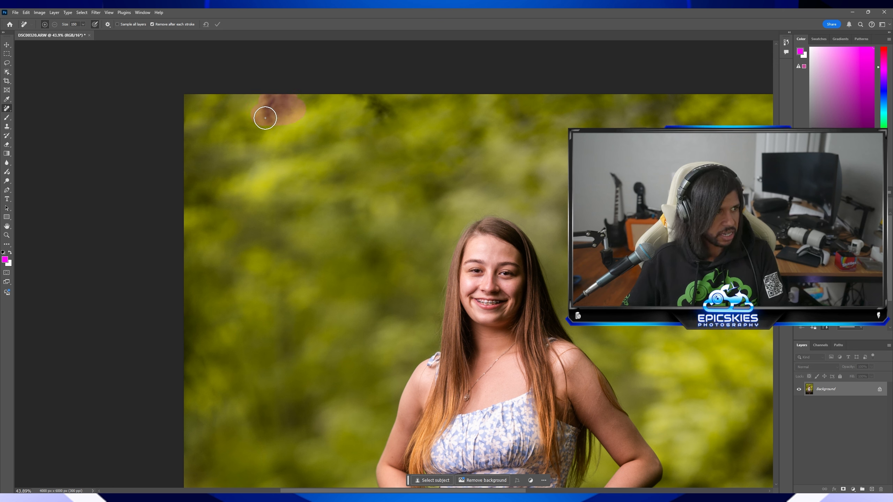
left_click_drag(265, 118, 267, 116)
left_click_drag(358, 95, 391, 122)
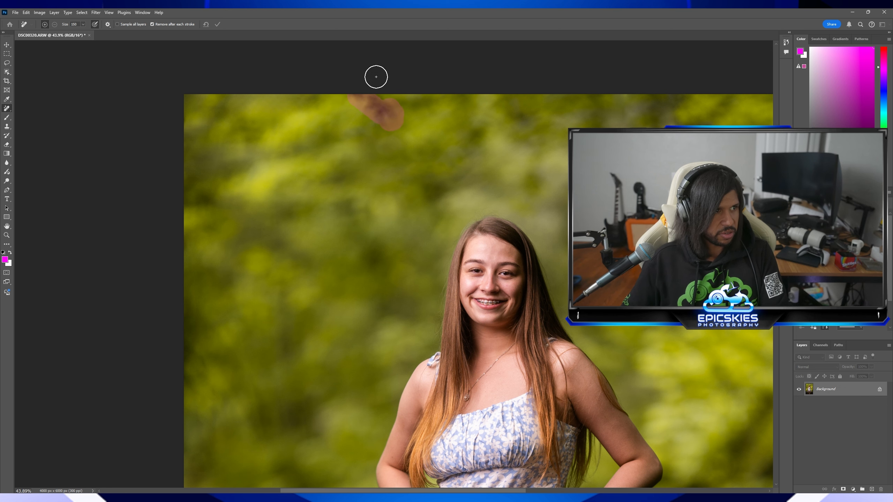
left_click_drag(377, 75, 385, 92)
scroll(265, 135, "down", 1)
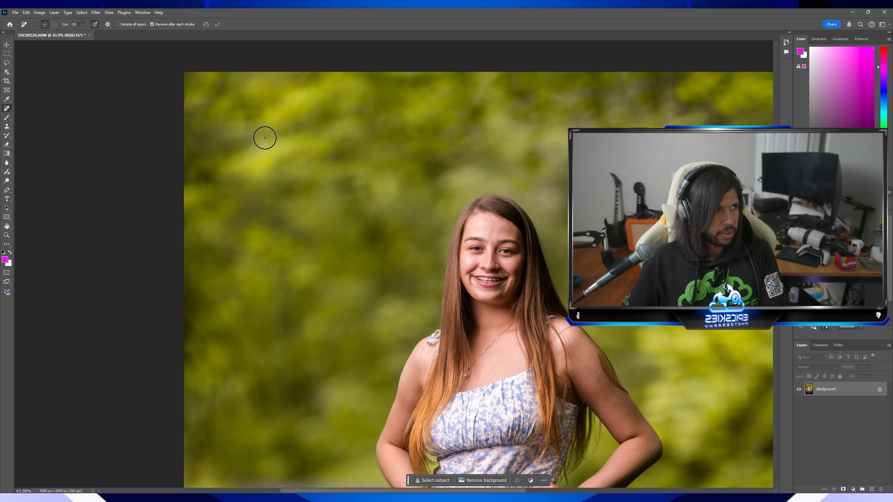
- Fit the whole photo on screen and zoom out to review the cleaned background
left_click(7, 235)
right_click(251, 193)
left_click(262, 198)
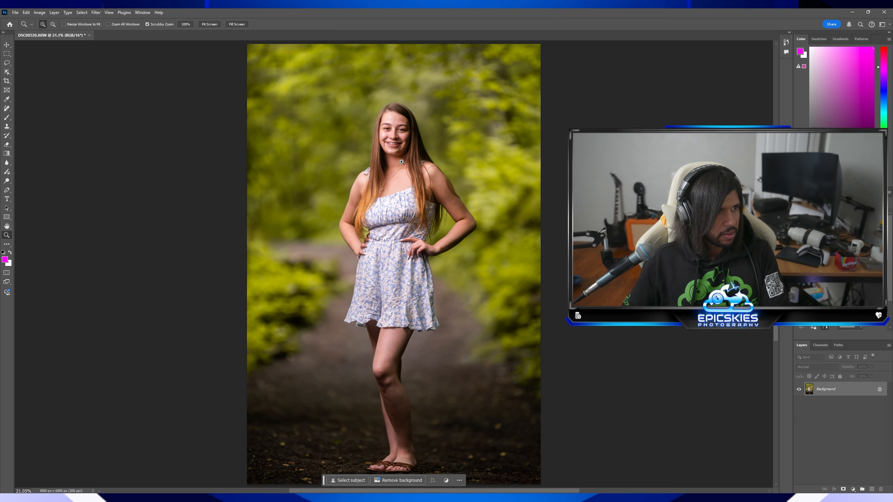
scroll(405, 169, "up", 1)
scroll(404, 169, "down", 3)
mouse_move(433, 161)
left_mouse_down()
mouse_move(420, 161)
mouse_move(430, 171)
mouse_move(421, 166)
left_mouse_up()
right_click(430, 173)
left_click(436, 177)
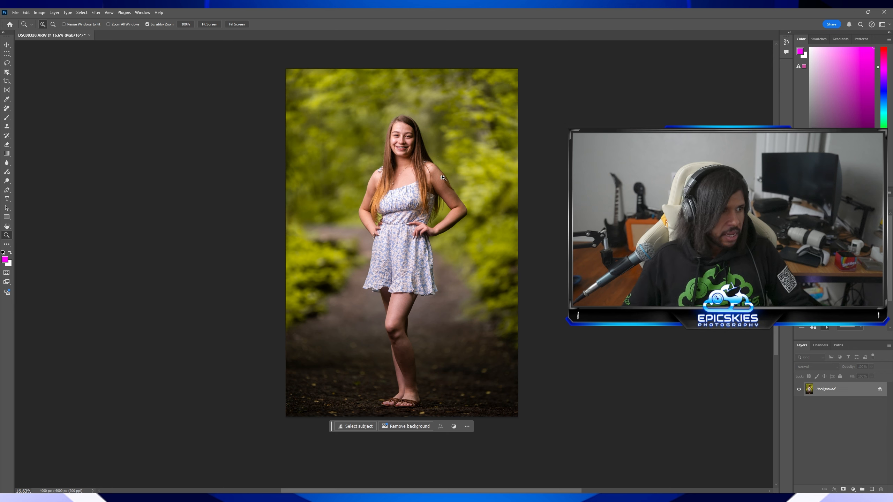
- Open the Camera Raw Filter and set Contrast to +27 and Highlights to -7
left_click(108, 12)
left_click(108, 12)
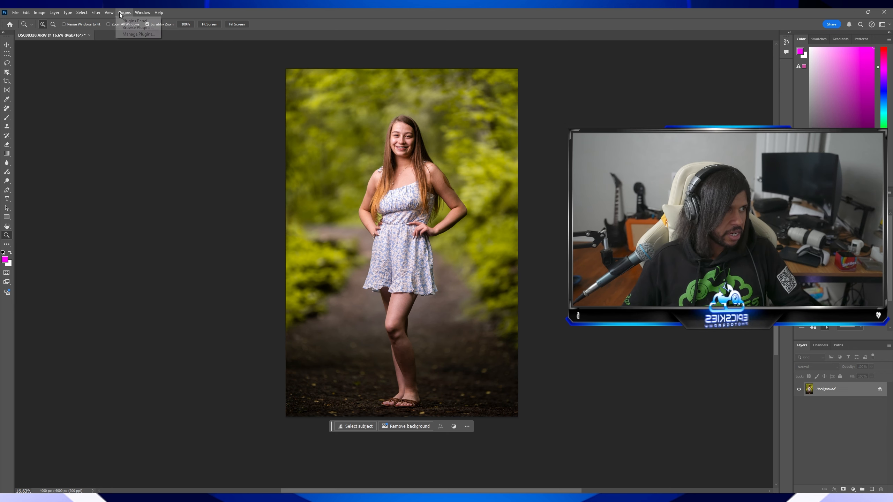
left_click(95, 12)
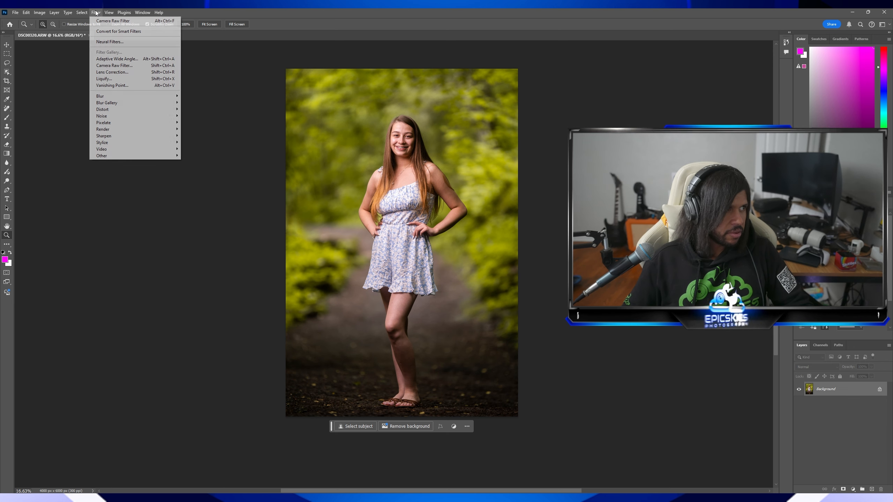
left_click(119, 66)
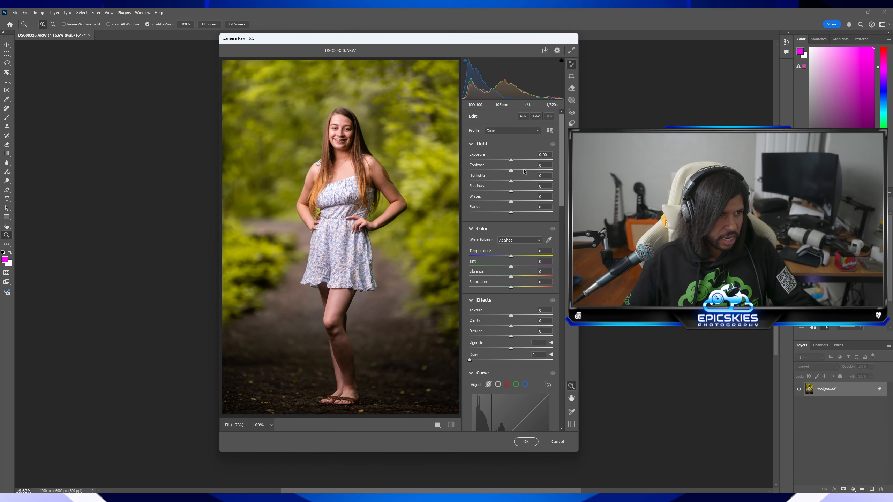
left_click_drag(523, 169, 507, 180)
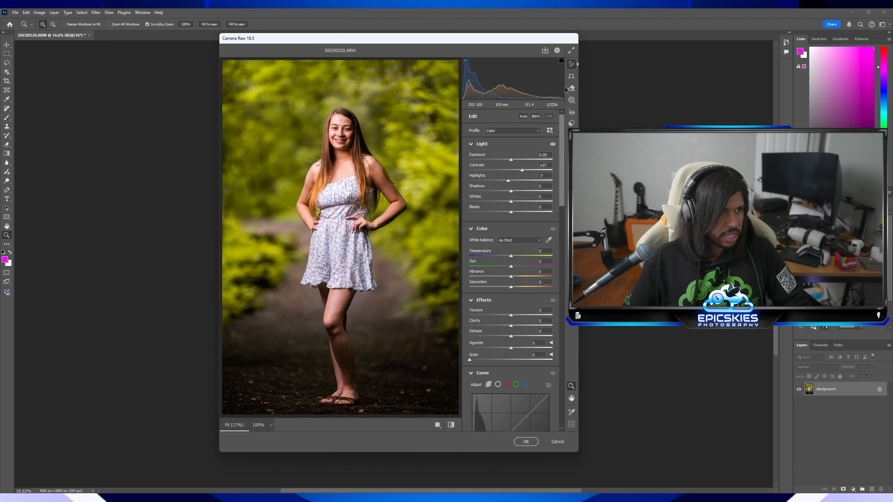
- Create a Background mask with Texture -29 and Clarity -30, and compare before and after
left_click(572, 100)
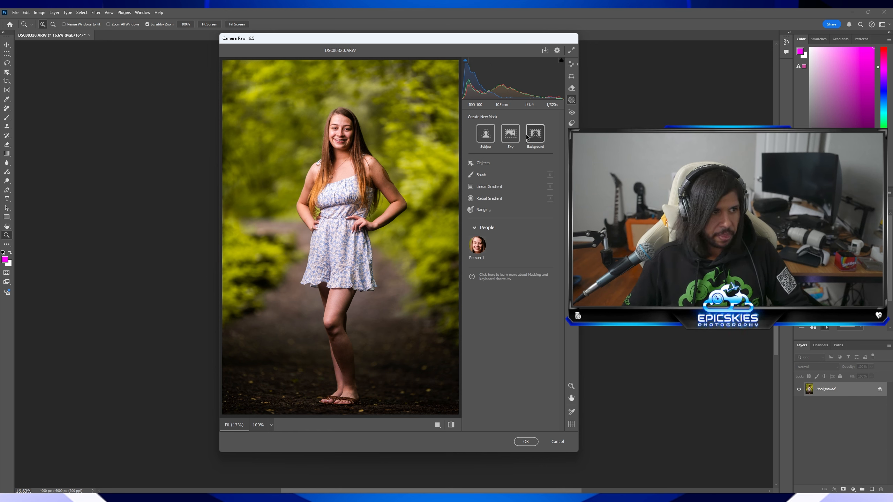
left_click(542, 139)
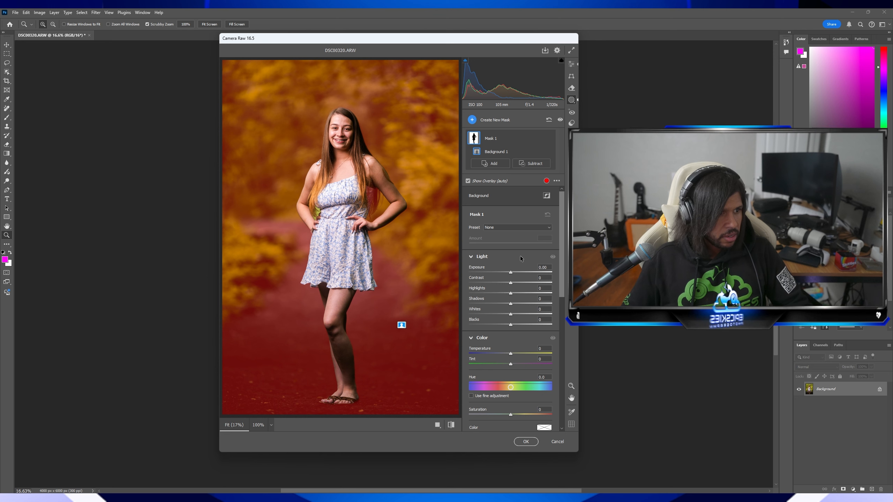
scroll(506, 259, "down", 10)
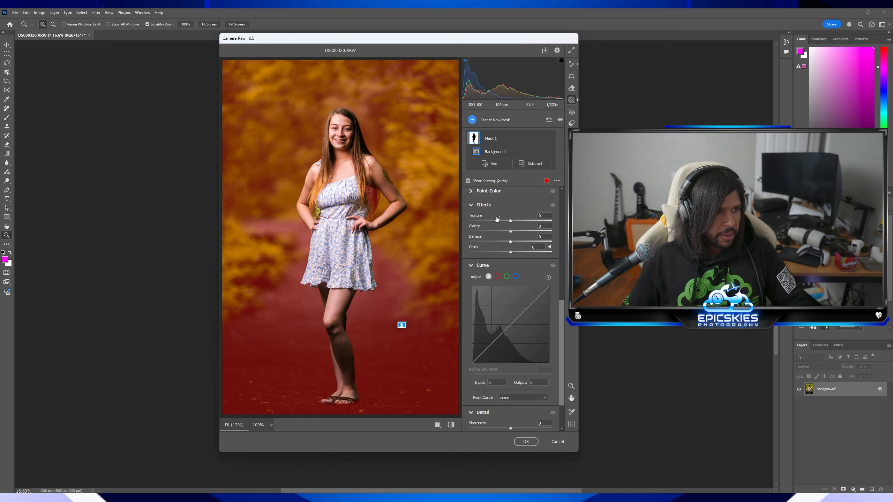
left_click_drag(496, 218, 497, 220)
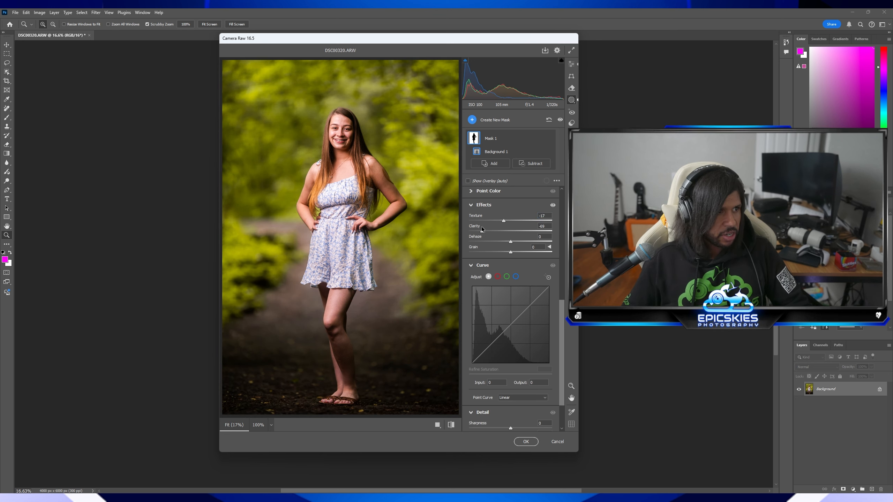
left_click_drag(436, 225, 515, 224)
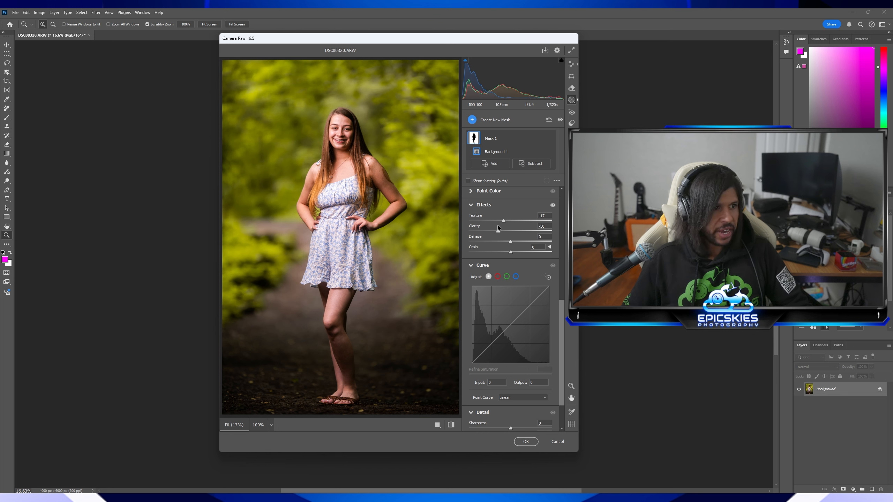
left_click_drag(503, 224, 489, 227)
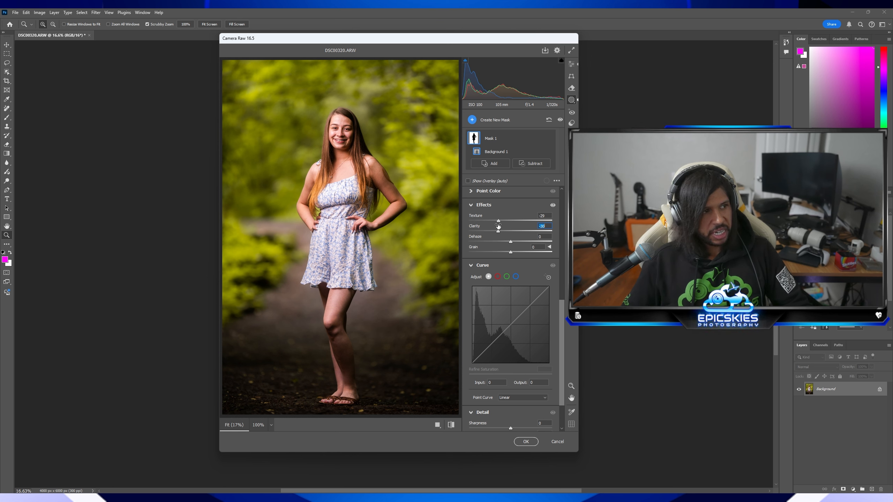
key("backslash")
key("backslash")
key("backslash")
key("backslash")
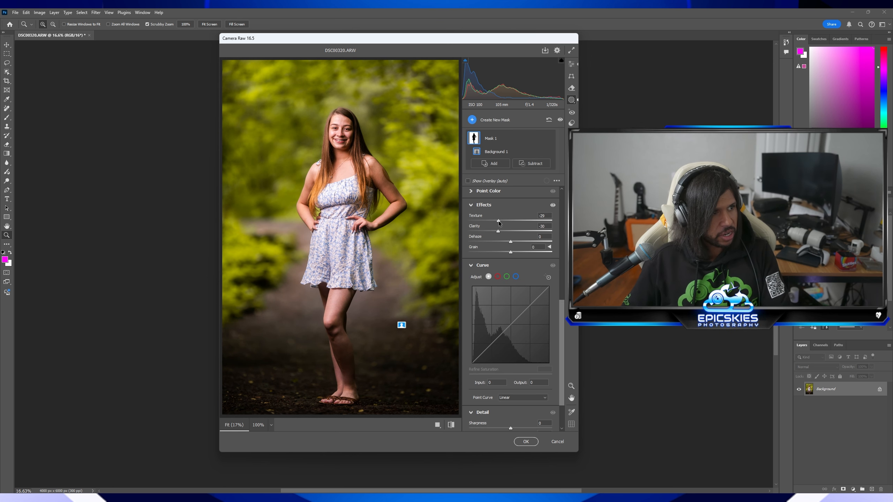
- Set the background mask's Dehaze to +17, Texture to -38 and Clarity to -44, comparing before and after
left_click_drag(504, 236, 522, 237)
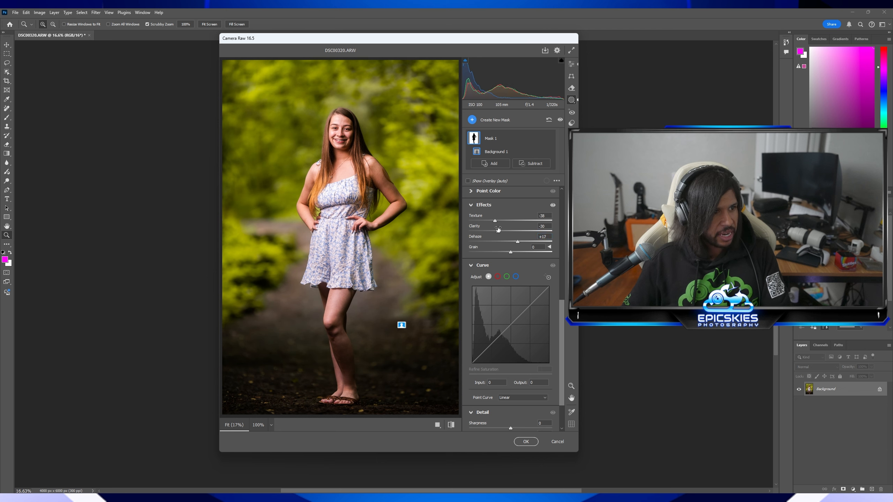
key("backslash")
key("backslash")
key("backslash")
key("backslash")
key("backslash")
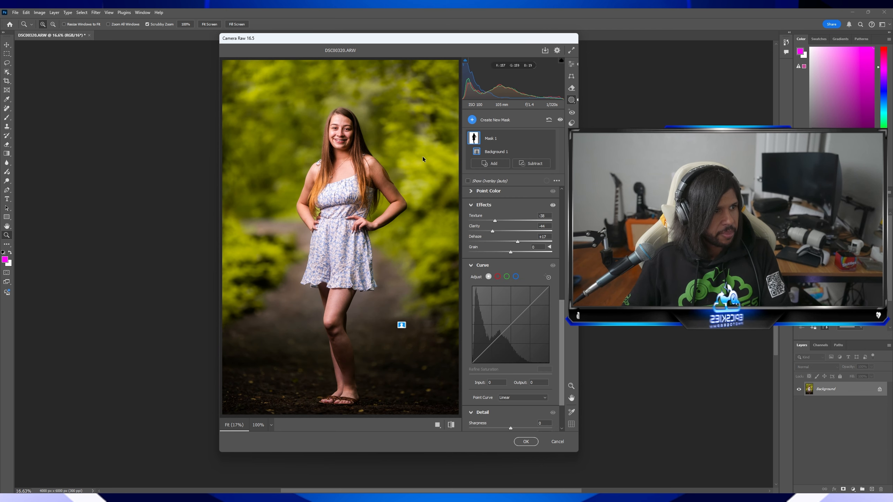
- Compare the photo before and after the background mask edits, and apply the Camera Raw adjustments
key("backslash")
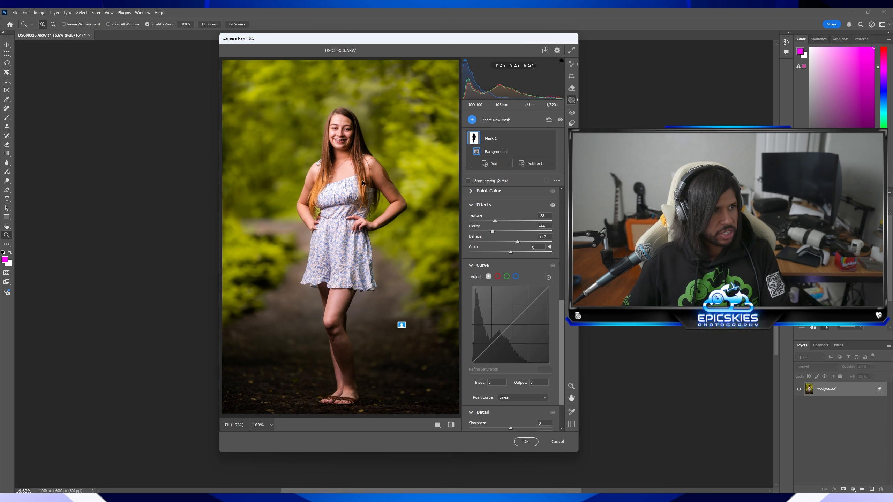
key("backslash")
key("backslash")
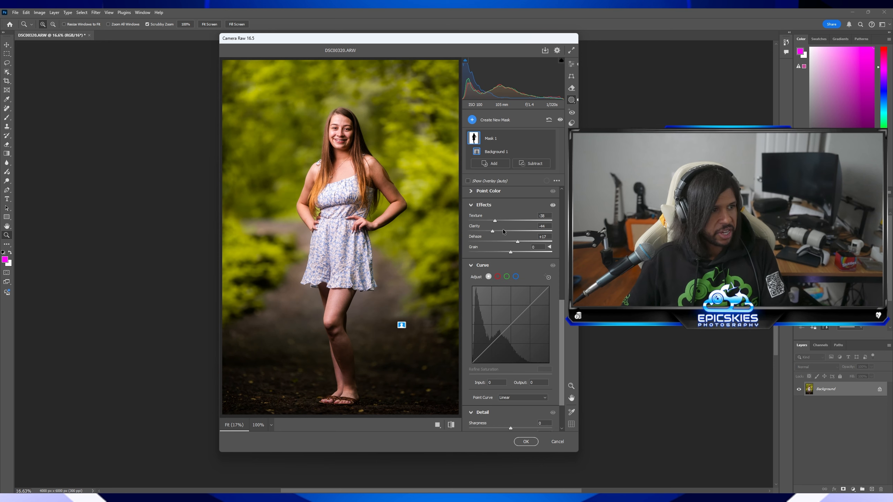
scroll(503, 236, "up", 5)
scroll(503, 236, "down", 5)
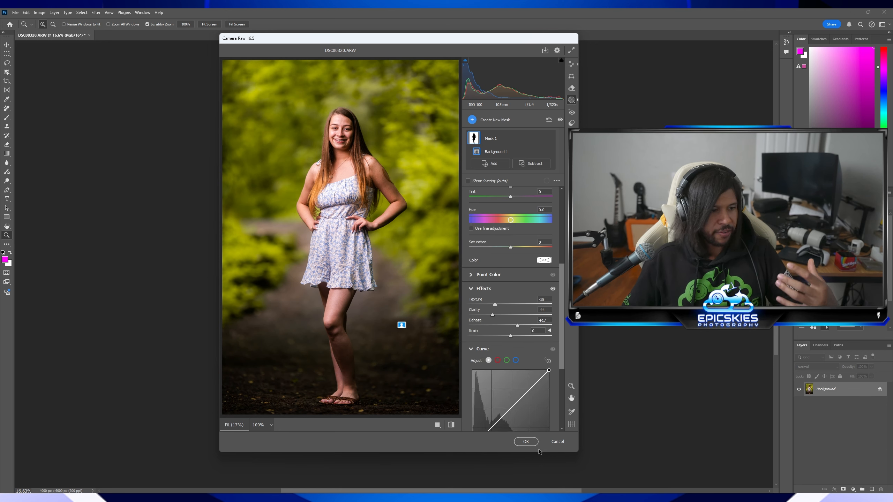
left_click(526, 442)
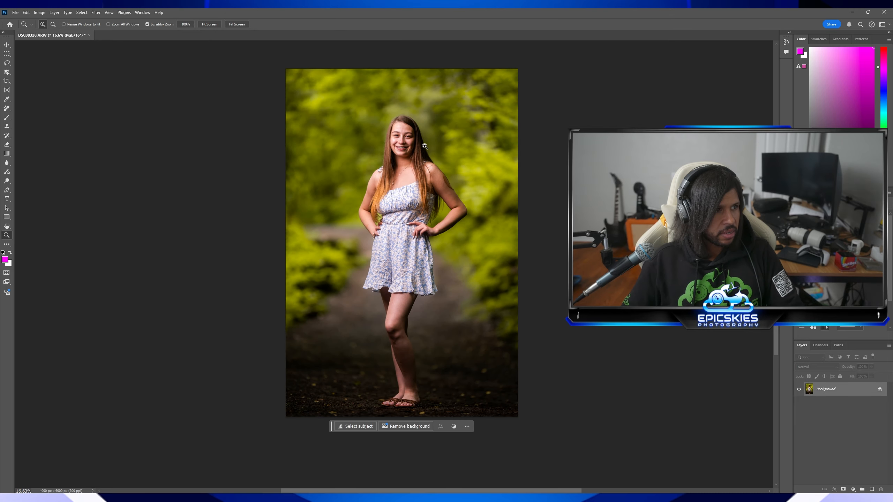
- Inspect the upper body up close, reopen the Camera Raw Filter on the photo and start creating a new mask
left_click_drag(424, 146, 543, 178)
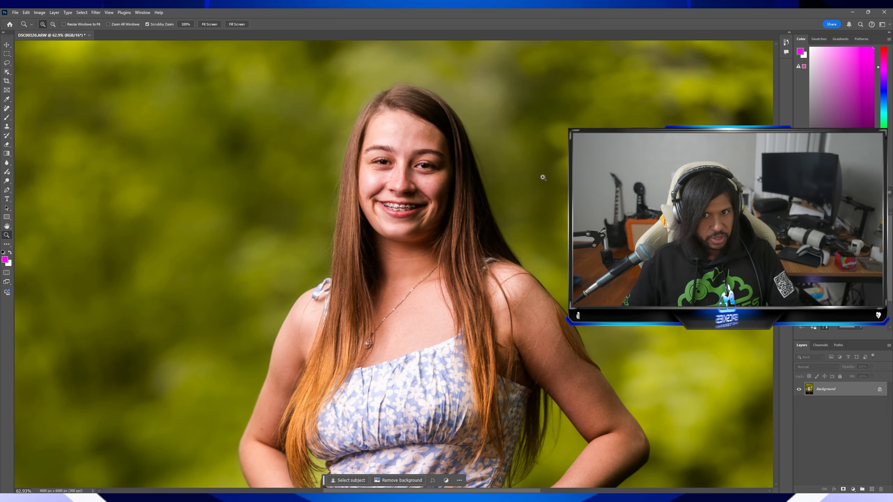
scroll(484, 176, "down", 2)
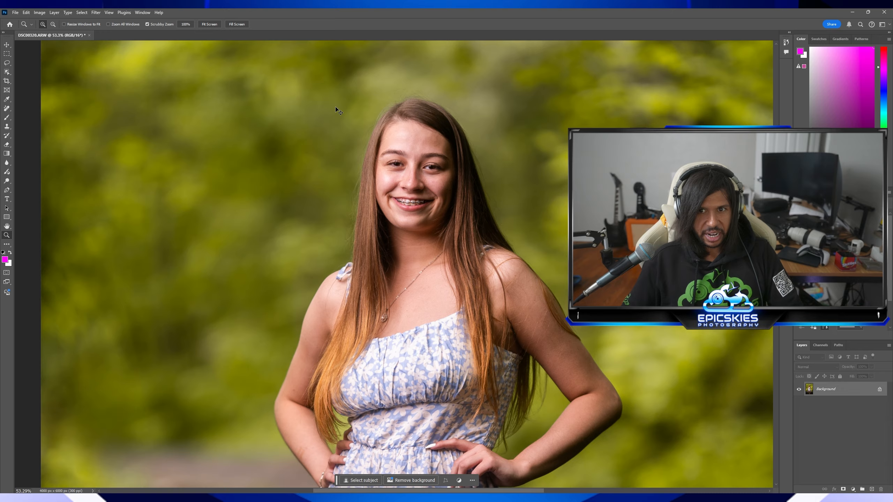
right_click(336, 108)
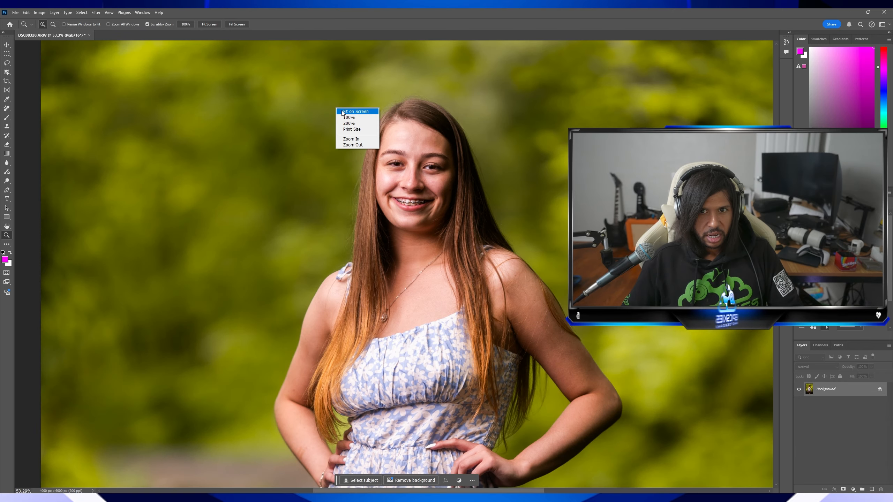
left_click(348, 115)
left_click_drag(406, 135, 429, 138)
left_click(96, 12)
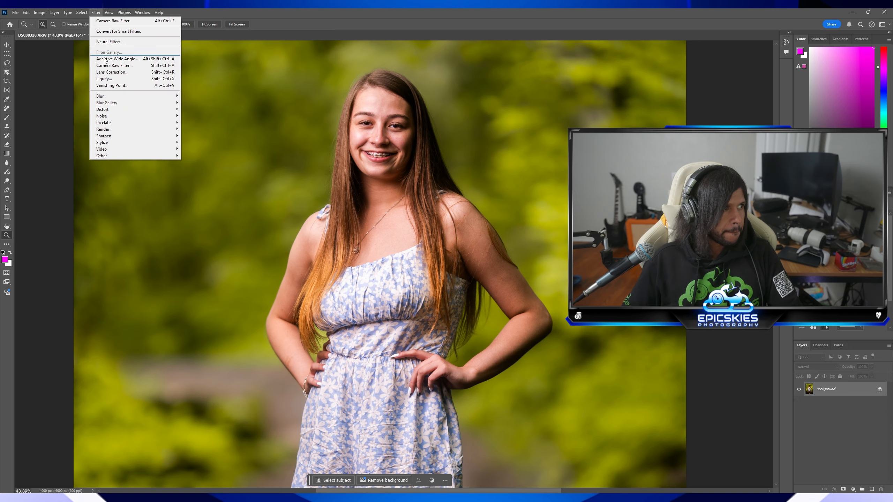
left_click(116, 65)
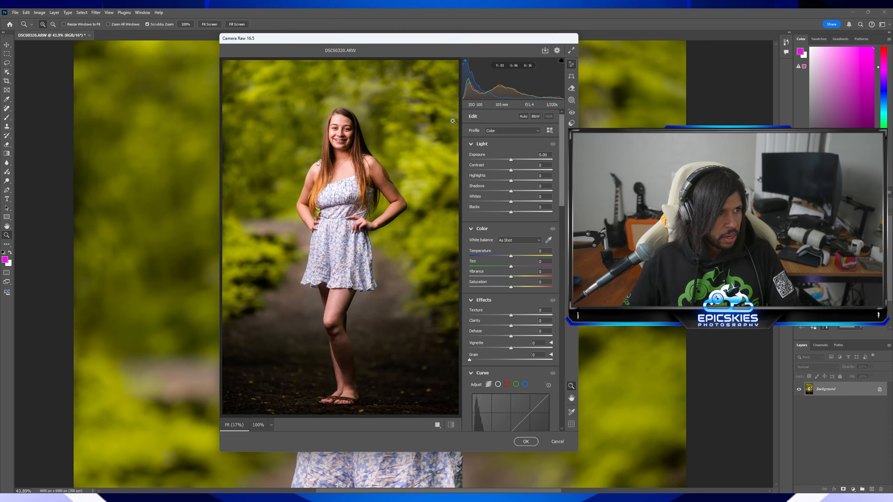
left_click_drag(332, 133, 425, 156)
right_click(425, 155)
left_click(433, 110)
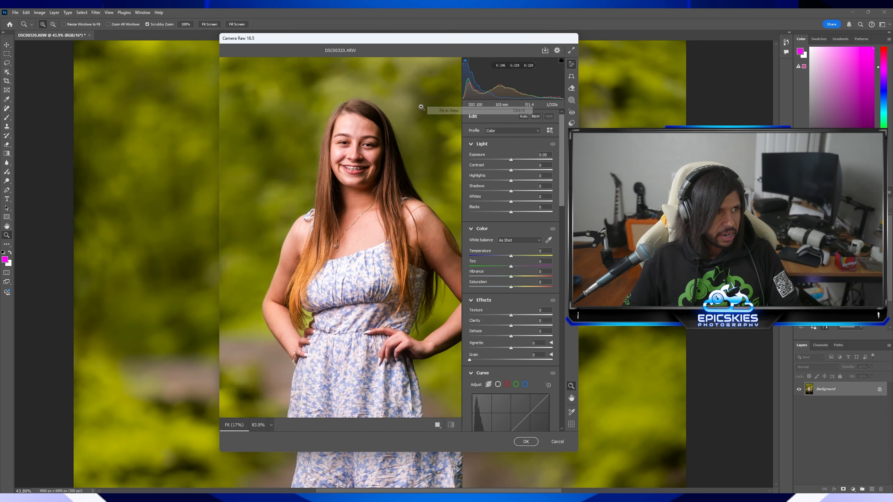
left_click_drag(348, 158, 372, 153)
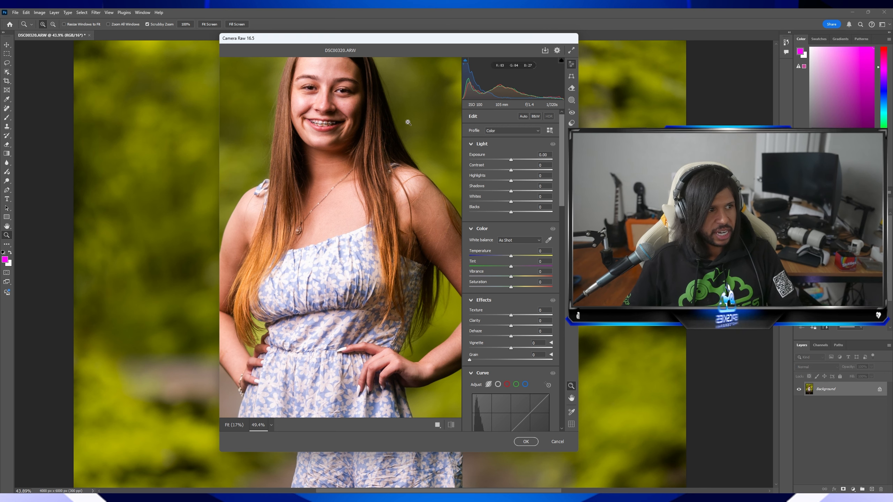
left_click_drag(407, 120, 410, 161)
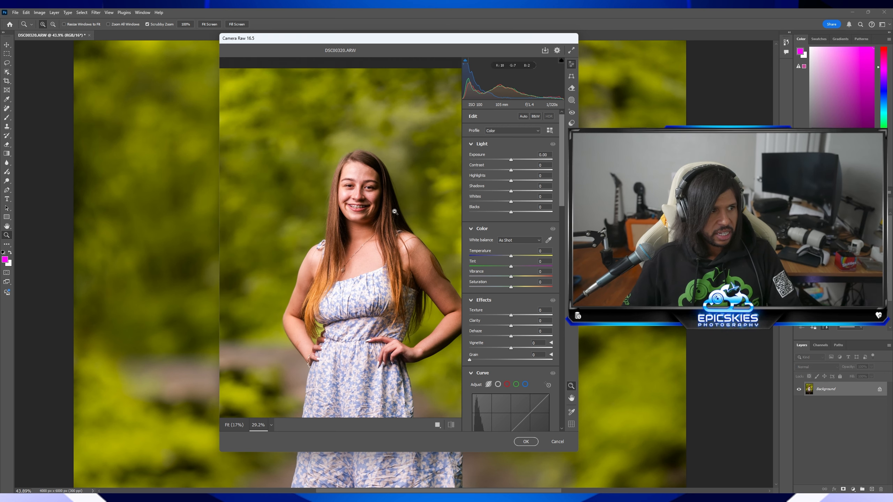
left_click(571, 100)
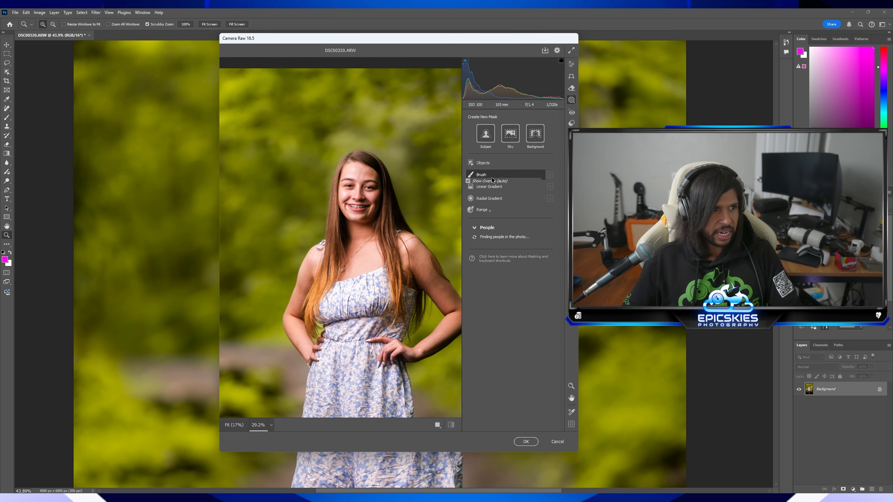
left_click(472, 175)
key("bracketleft")
key("bracketleft")
key("bracketleft")
key("bracketleft")
key("bracketleft")
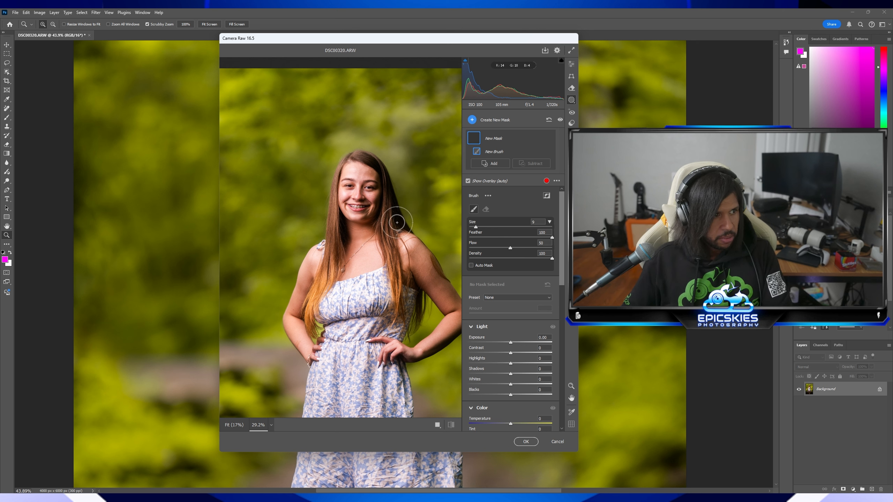
left_click_drag(387, 190, 385, 169)
key("ctrl+z")
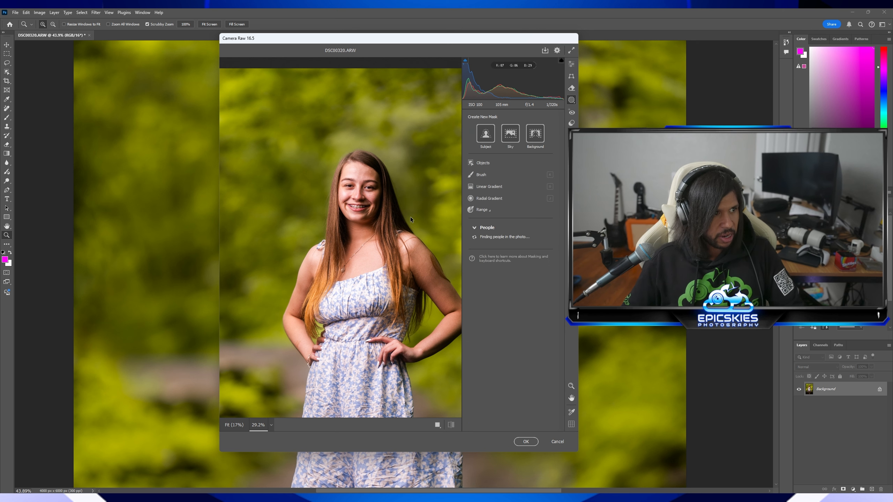
- Create a mask of the person's hair and set Exposure +0.70, Contrast +18 and Highlights -34, with raised Shadows
left_click(479, 239)
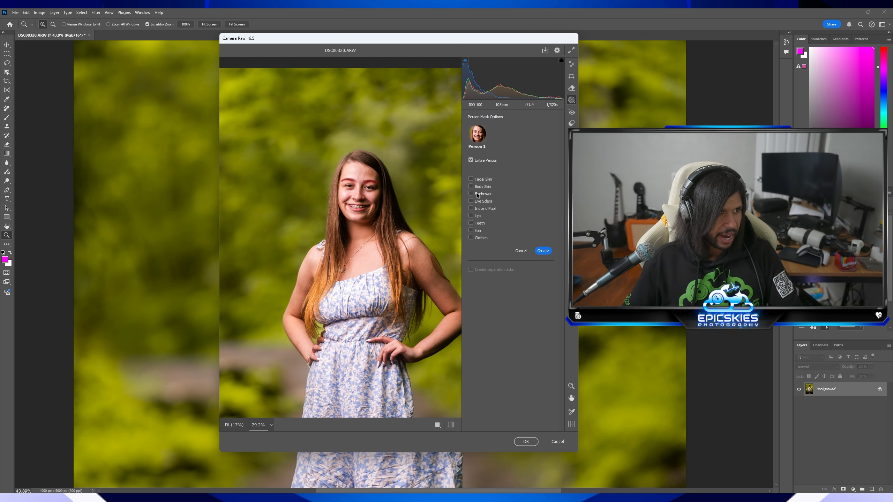
left_click(477, 231)
left_click(543, 251)
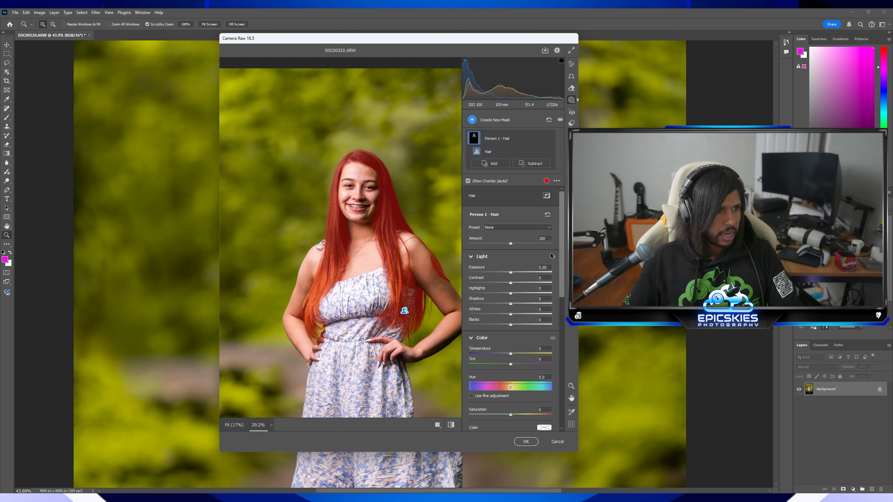
left_click_drag(510, 272, 517, 273)
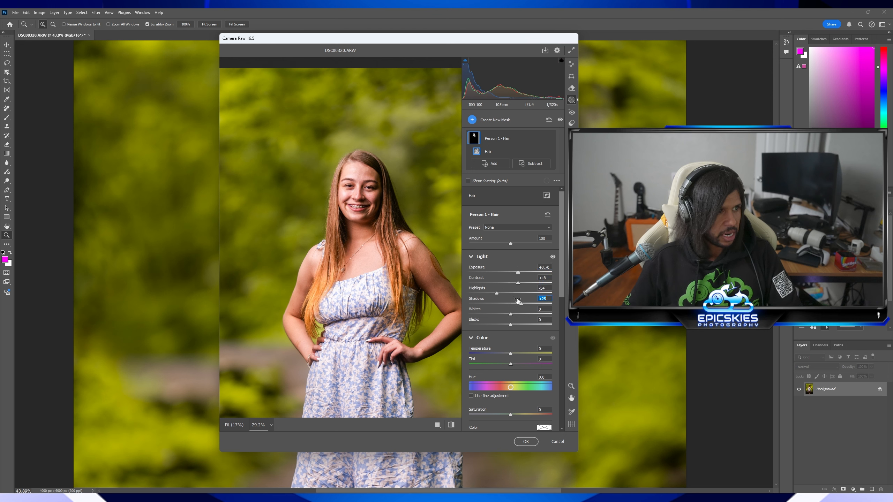
- Increase the hair mask's Dehaze and Texture, and apply the Camera Raw adjustments
scroll(517, 277, "down", 6)
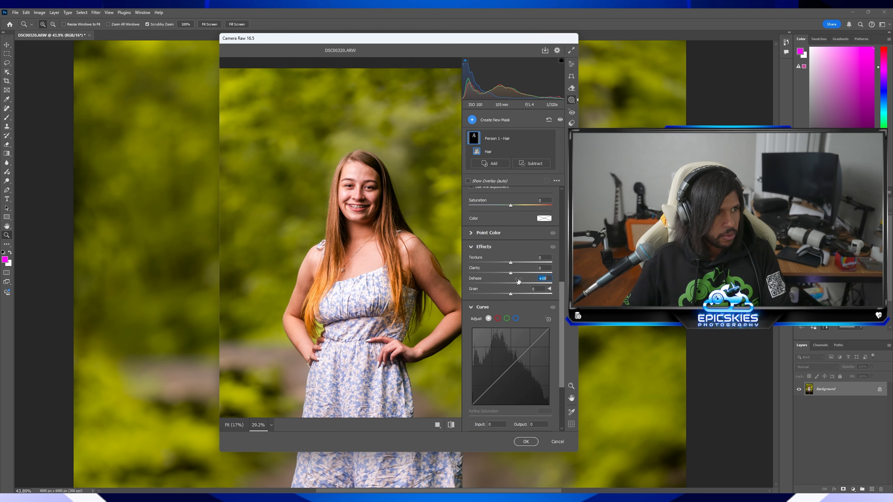
left_click_drag(518, 281, 517, 261)
left_click(526, 442)
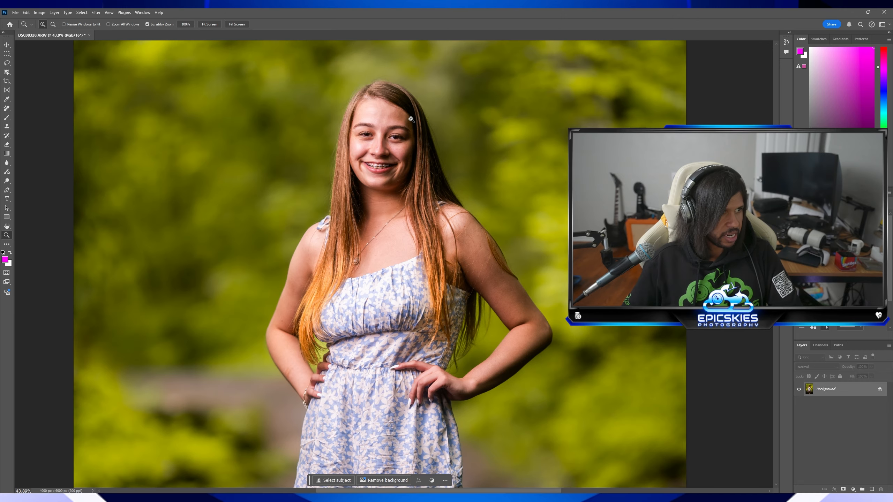
- Examine the brightened hair, face and dress up close and against the whole photo fitted on screen
left_click_drag(399, 113, 425, 113)
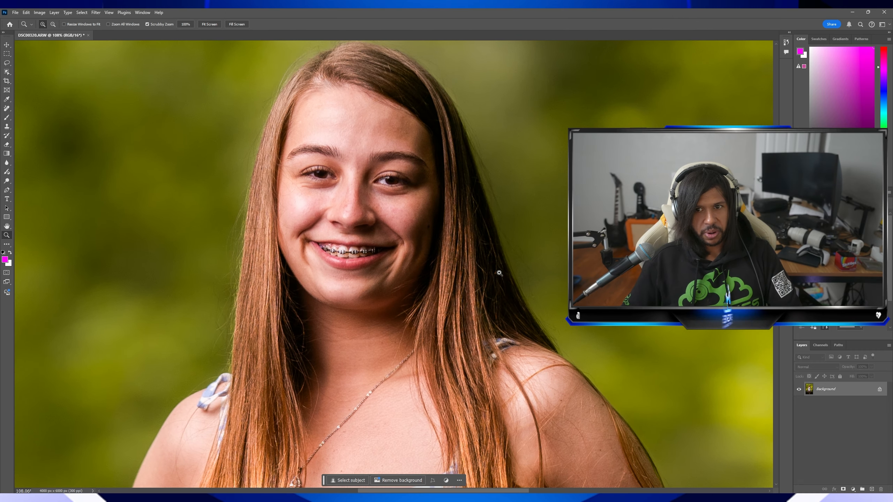
right_click(512, 278)
left_click(520, 283)
mouse_move(411, 146)
left_mouse_down()
mouse_move(430, 146)
mouse_move(418, 150)
left_mouse_up()
right_click(419, 150)
left_click(426, 154)
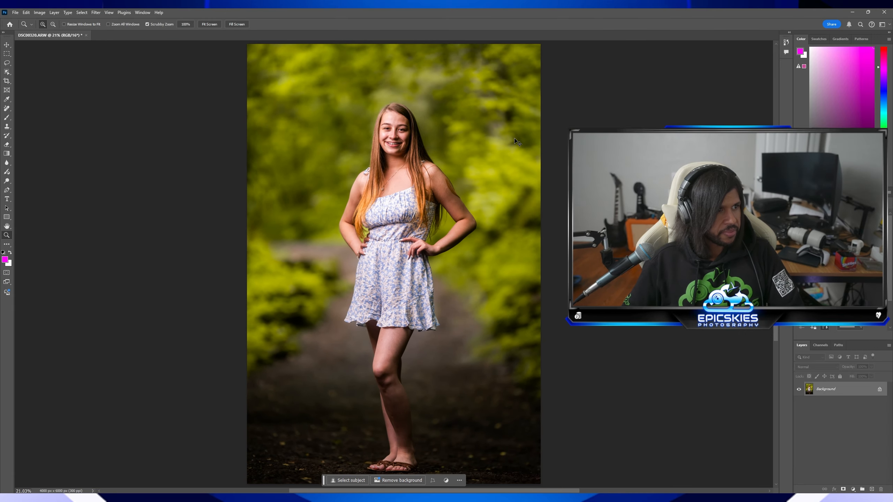
left_click_drag(394, 143, 417, 150)
right_click(426, 169)
left_click(433, 173)
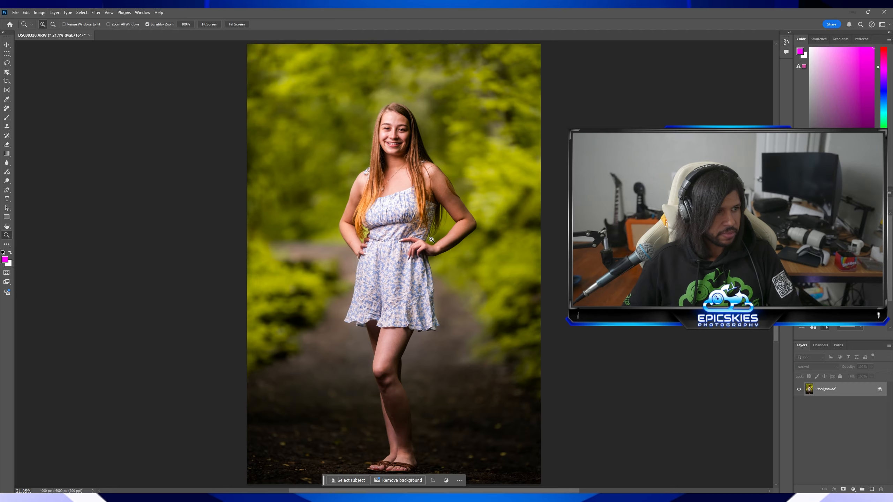
mouse_move(411, 235)
left_mouse_down()
mouse_move(433, 232)
mouse_move(407, 228)
left_mouse_up()
right_click(419, 229)
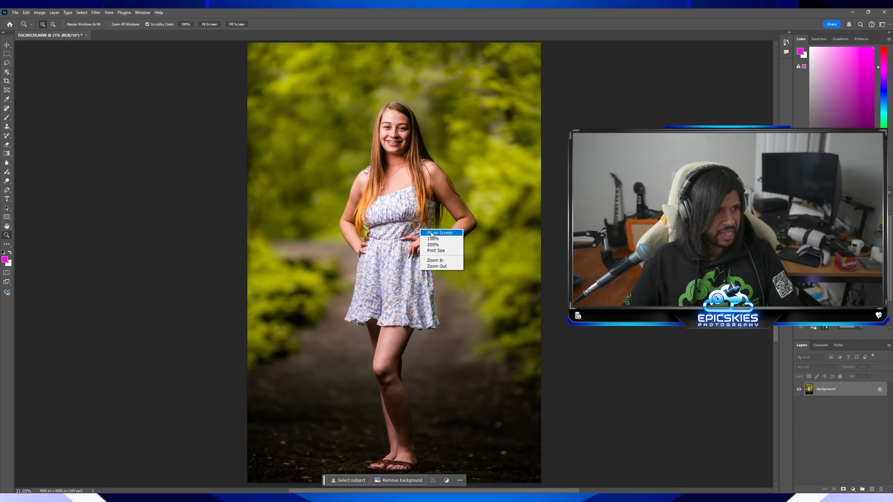
left_click(429, 233)
left_click_drag(406, 174, 416, 183)
mouse_move(415, 255)
left_mouse_down()
mouse_move(437, 257)
mouse_move(404, 267)
left_mouse_up()
right_click(399, 228)
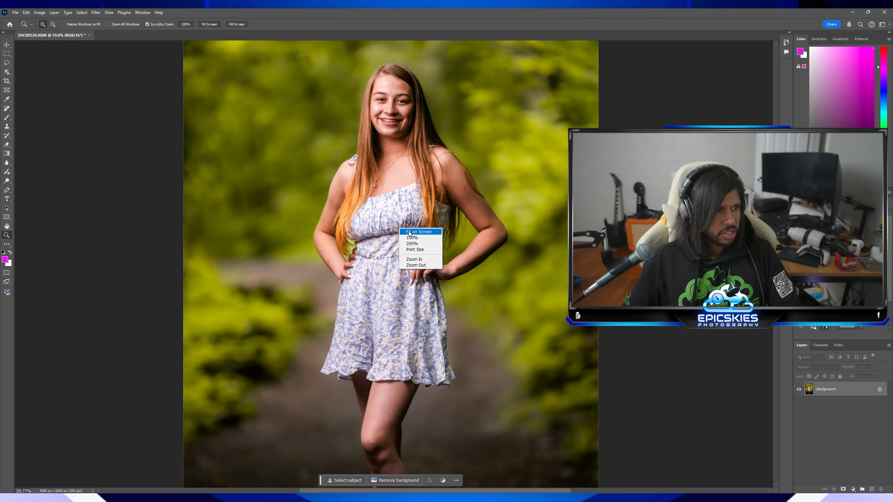
left_click(408, 232)
left_click_drag(401, 195, 409, 193)
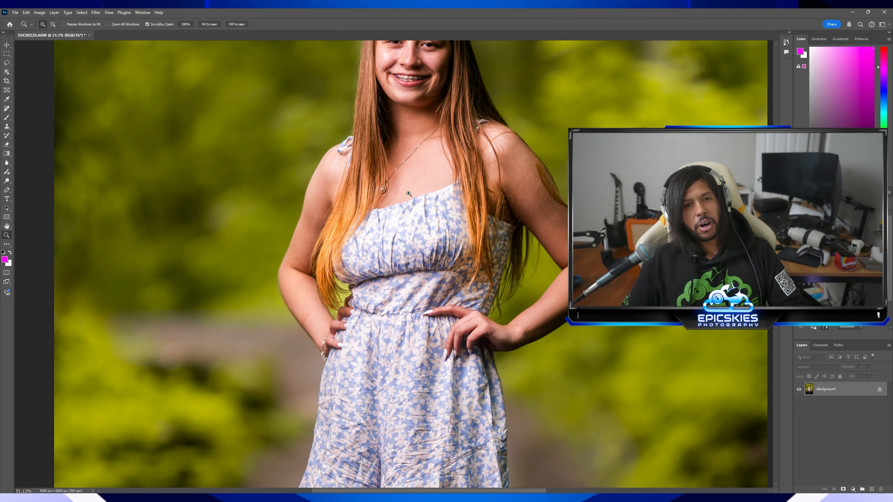
scroll(408, 194, "down", 3)
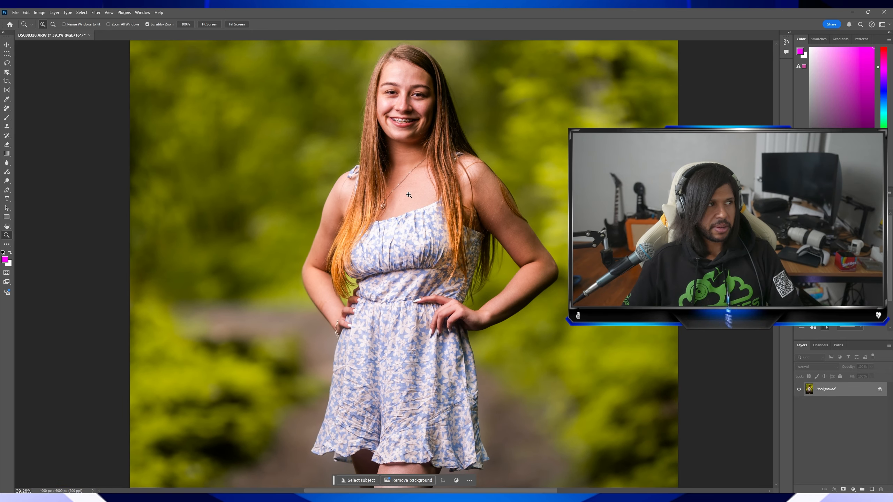
left_click(111, 14)
mouse_move(99, 12)
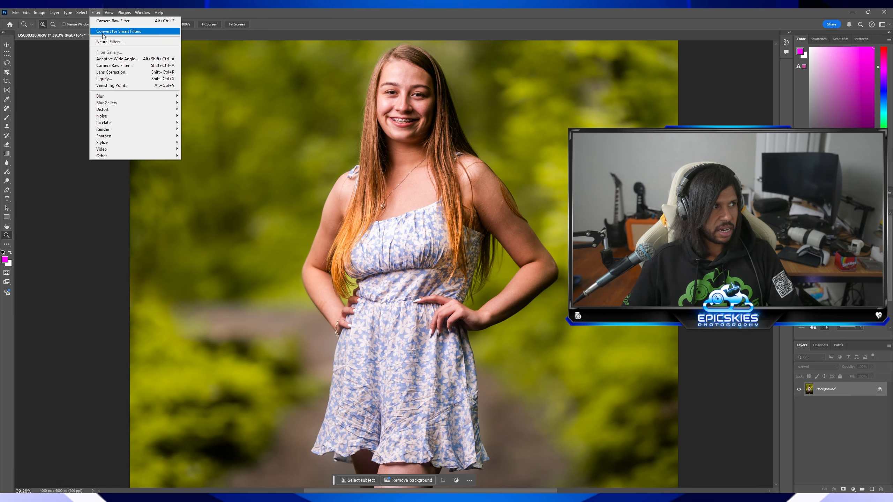
left_click(122, 67)
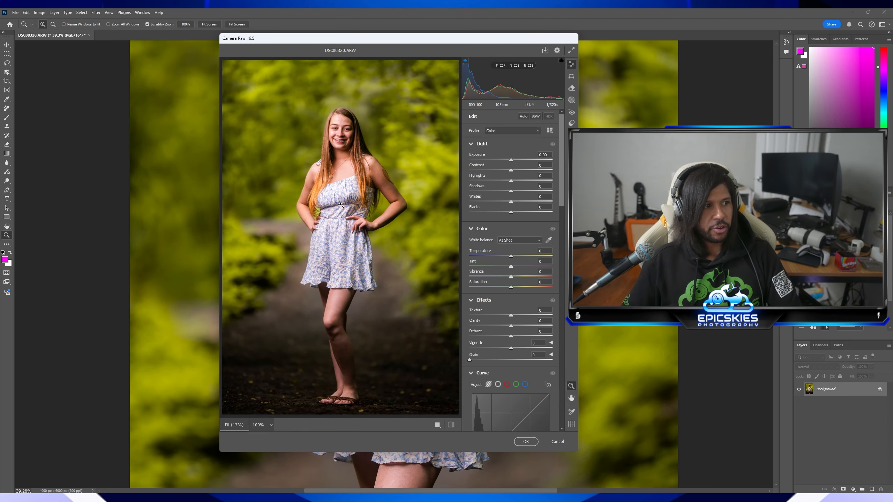
left_click_drag(340, 205, 362, 203)
scroll(362, 203, "up", 4)
scroll(362, 204, "down", 1)
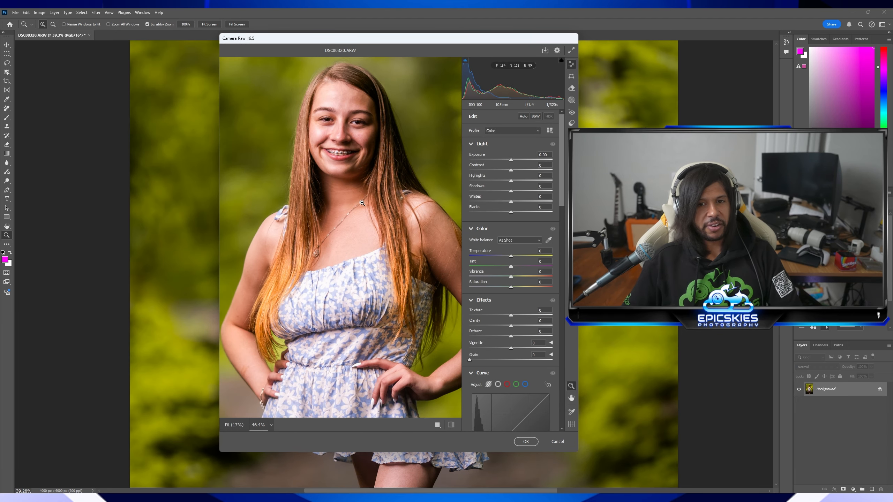
right_click(367, 157)
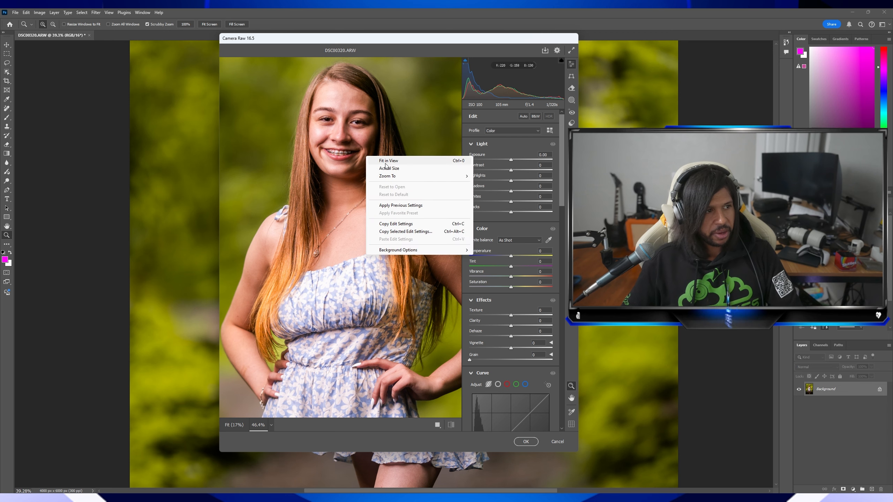
left_click(389, 161)
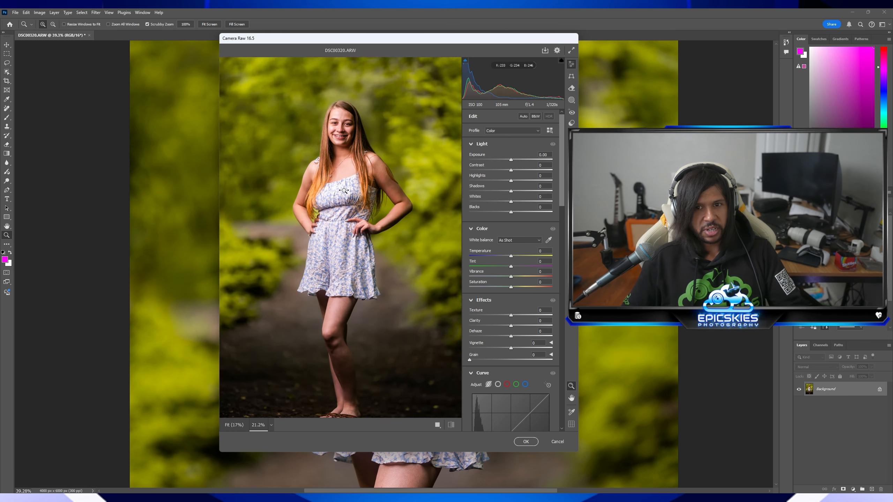
mouse_move(344, 191)
left_mouse_down()
mouse_move(360, 196)
mouse_move(360, 178)
mouse_move(348, 176)
left_mouse_up()
scroll(360, 198, "down", 2)
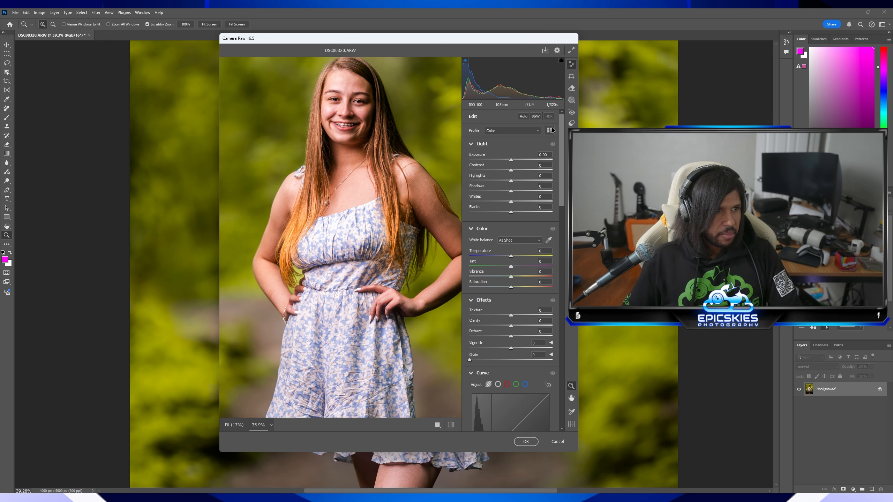
left_click(556, 441)
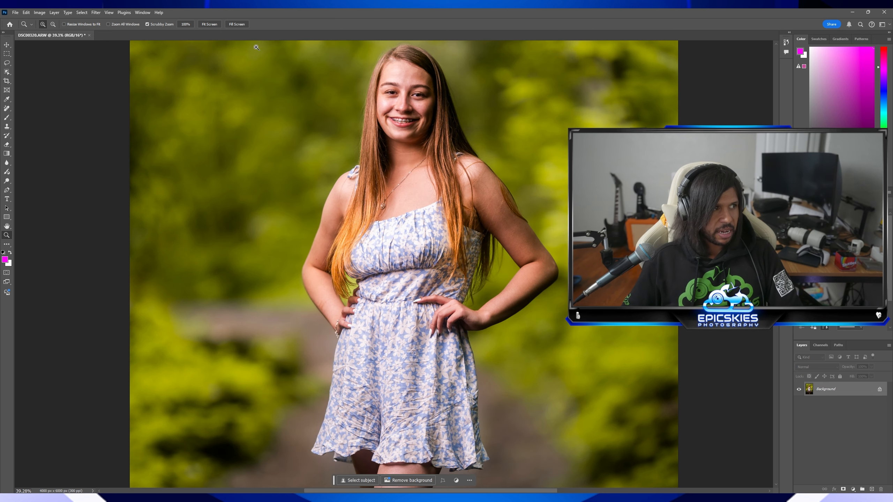
- Try to open the photo in the Liquify filter, repeating the attempt once
left_click(109, 13)
left_click(116, 79)
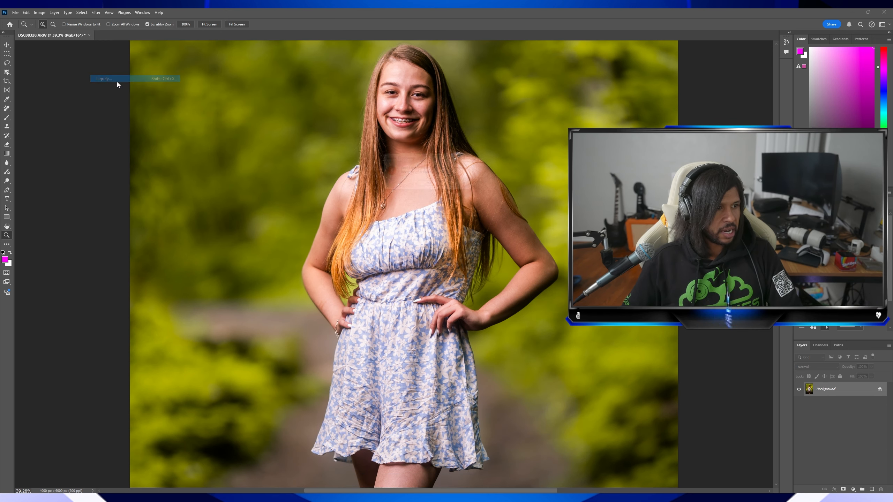
left_click(437, 187)
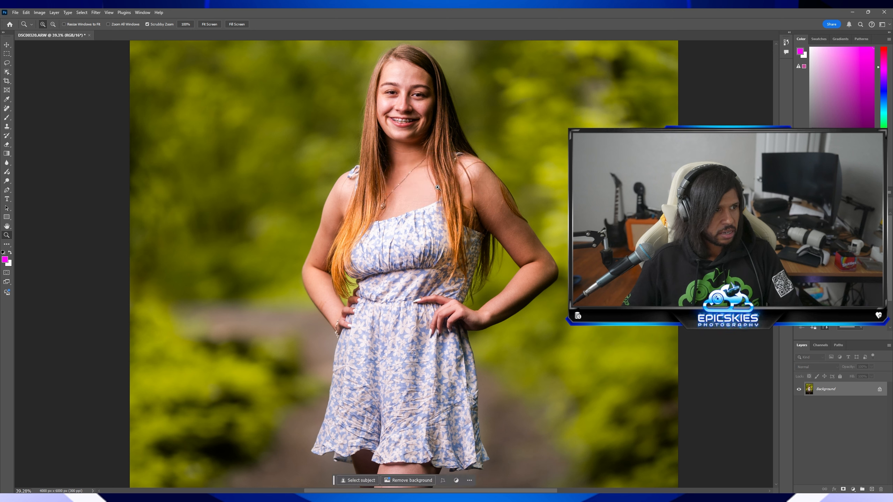
left_click(113, 13)
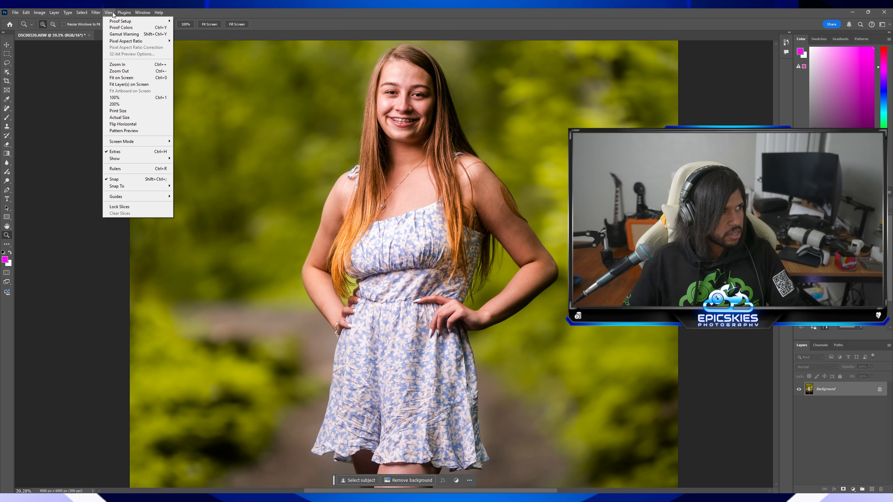
left_click(115, 13)
left_click(98, 13)
mouse_move(87, 12)
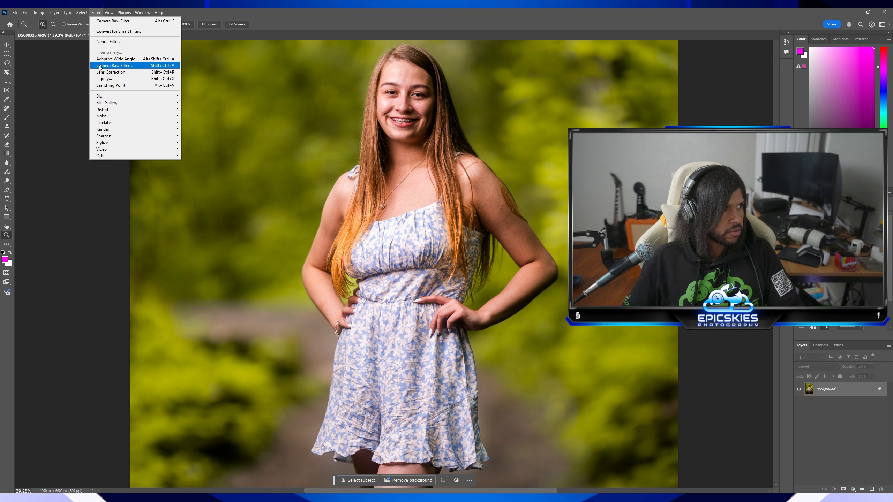
left_click(101, 79)
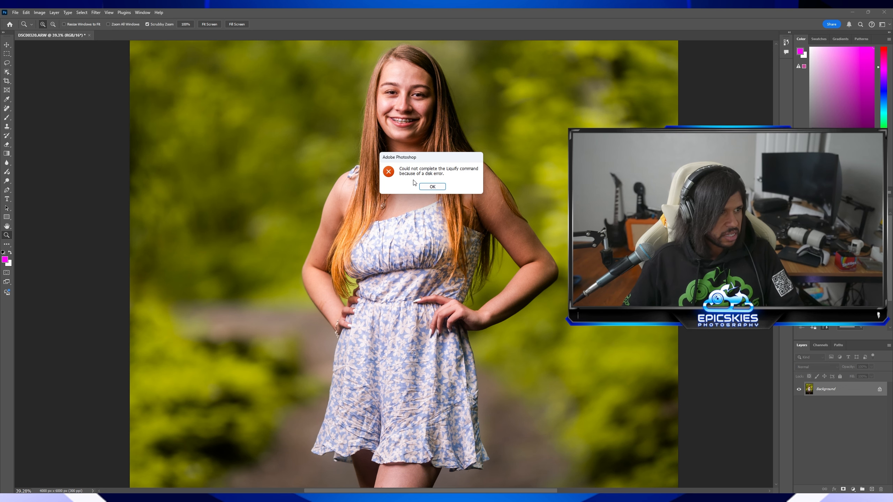
left_click(432, 186)
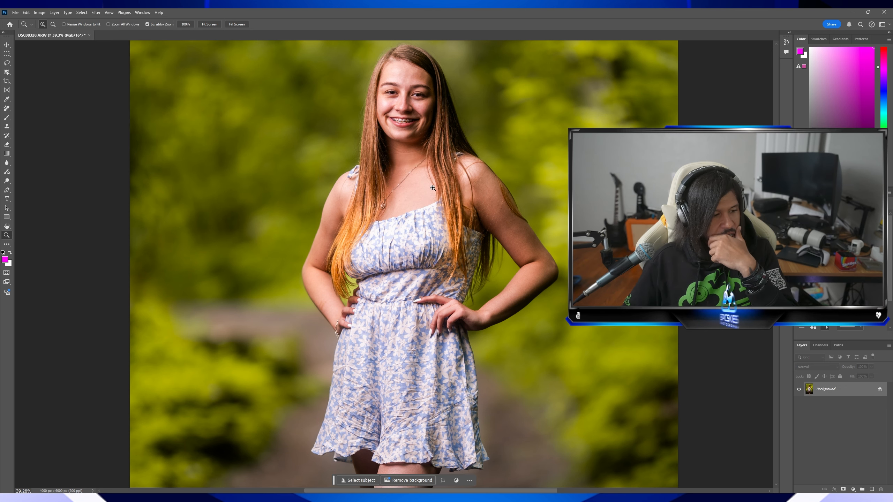
- Examine the whole photo fitted on screen and the upper body, dress and legs at closer range
right_click(423, 183)
left_click(428, 187)
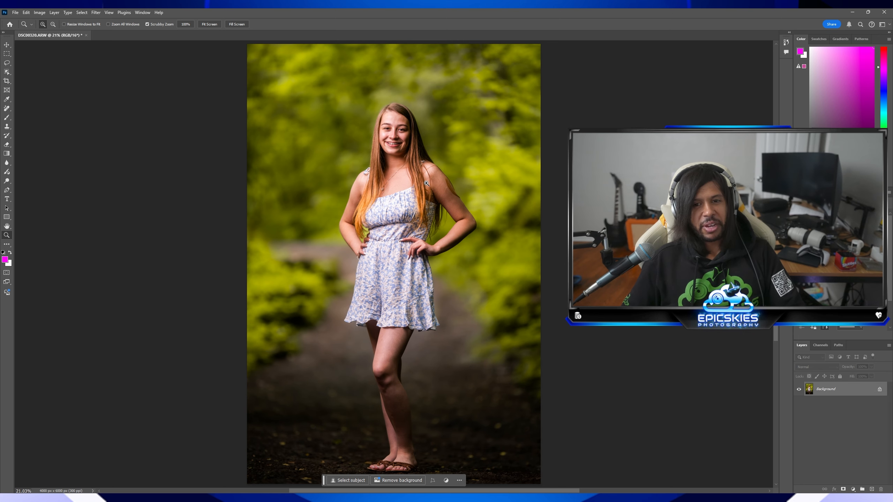
left_click_drag(426, 183, 431, 161)
scroll(431, 162, "up", 4)
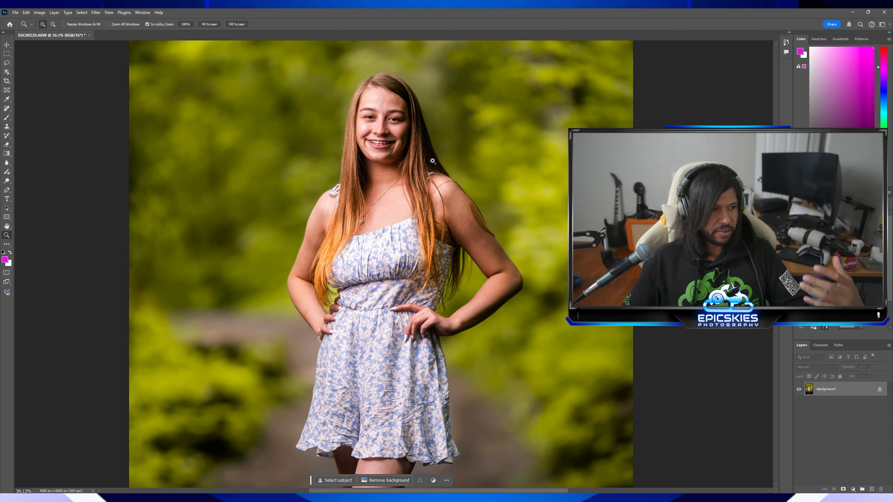
scroll(435, 160, "down", 6)
scroll(435, 166, "up", 3)
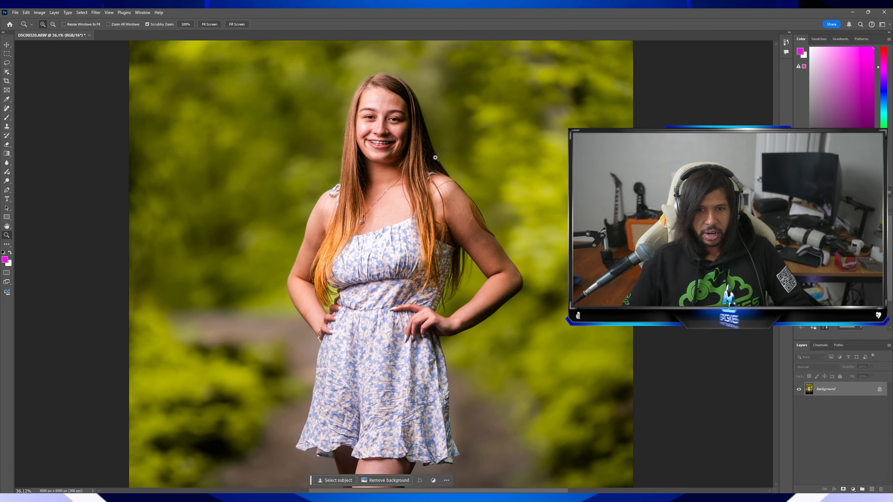
scroll(433, 160, "down", 2)
scroll(430, 154, "up", 2)
scroll(430, 155, "up", 1)
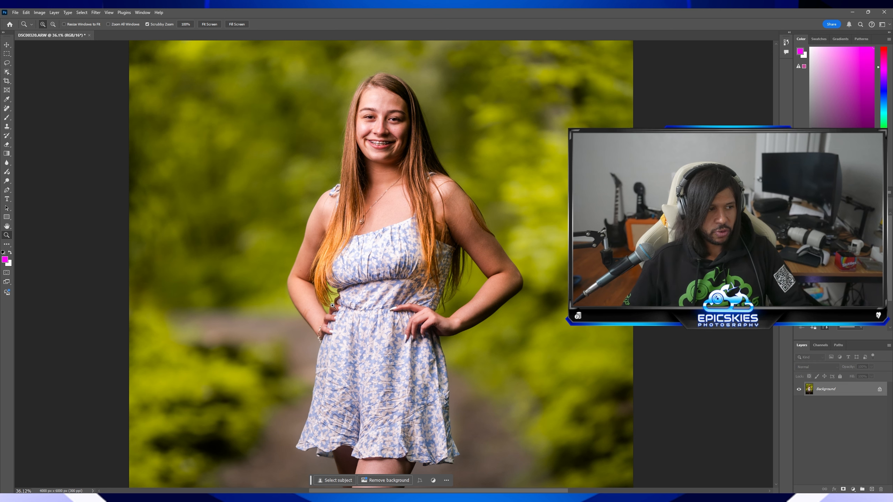
scroll(442, 232, "up", 1)
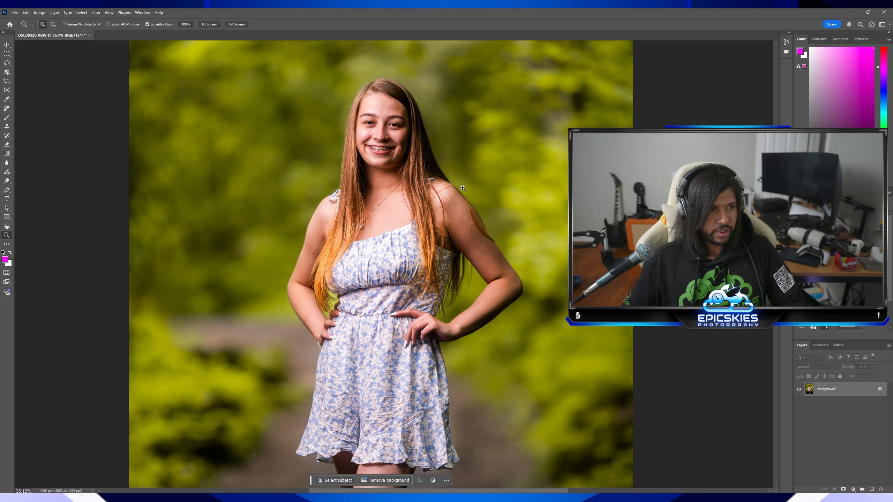
scroll(366, 230, "down", 15)
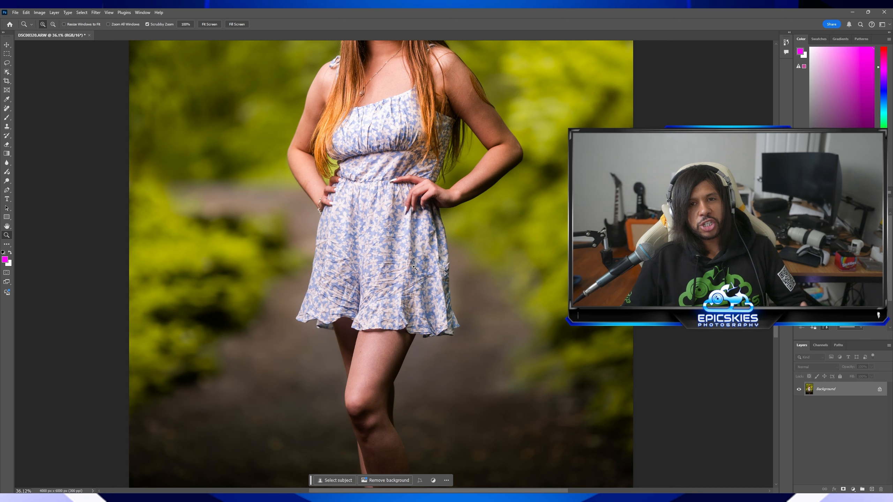
scroll(415, 252, "up", 12)
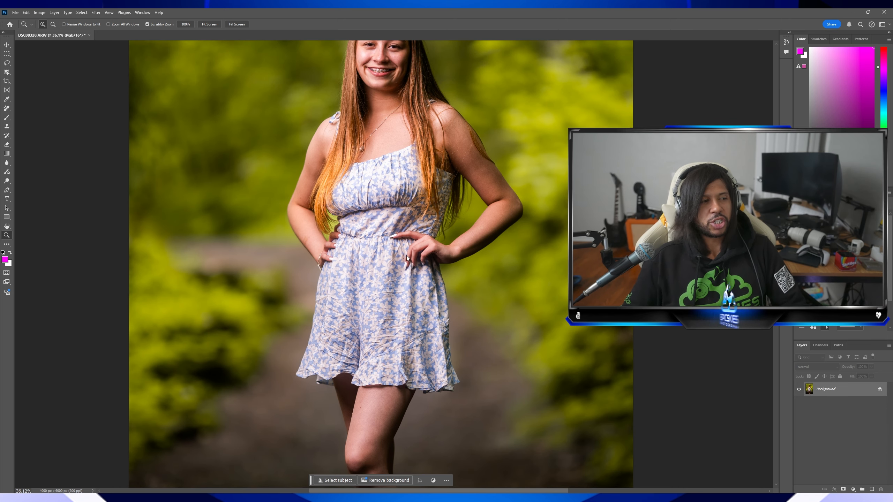
right_click(407, 256)
left_click(418, 260)
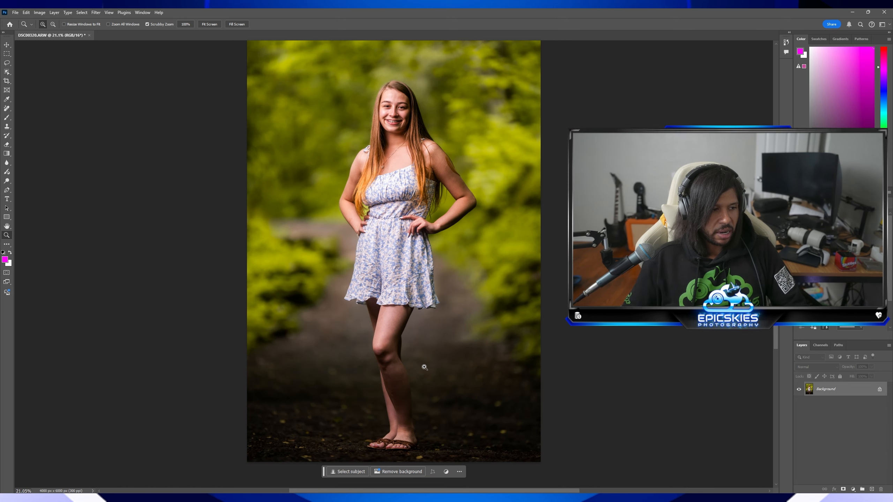
scroll(411, 263, "up", 10)
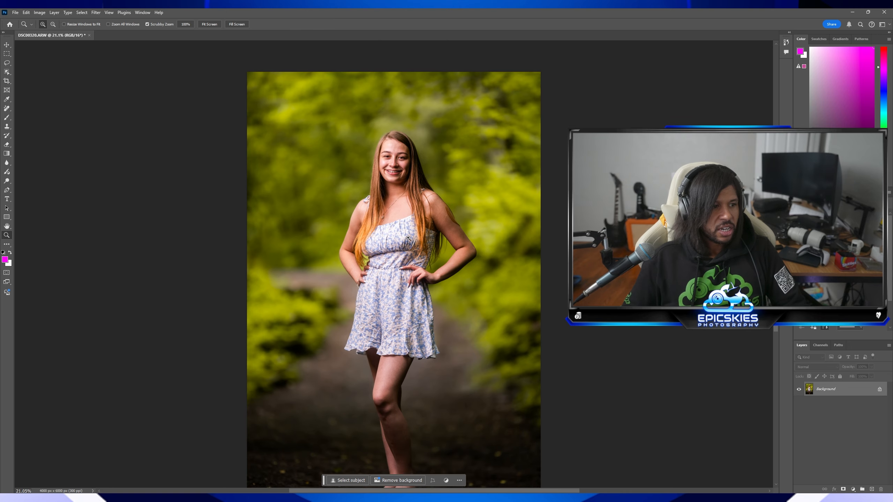
scroll(408, 237, "down", 10)
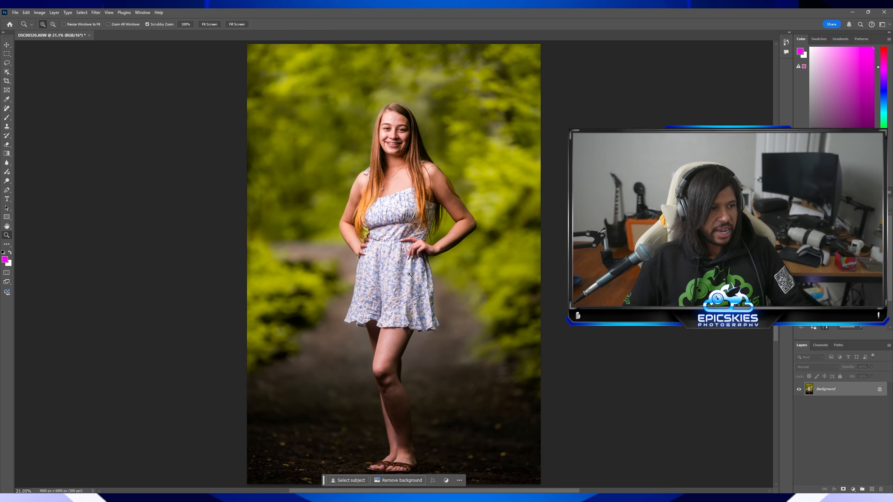
- Inspect the thigh, knee and shadowed lower leg up close, returning to the whole photo fitted on screen
left_click_drag(391, 307, 406, 338)
scroll(408, 312, "down", 1)
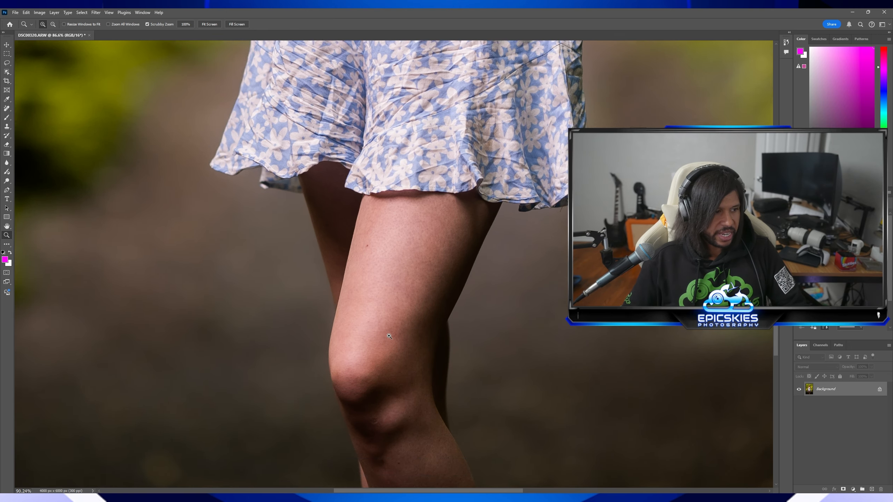
left_click_drag(383, 336, 404, 332)
scroll(394, 317, "down", 3)
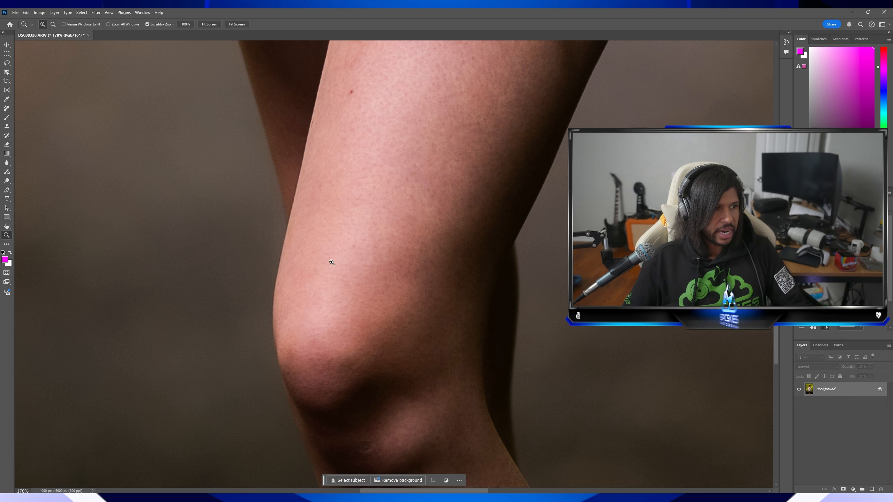
scroll(339, 348, "down", 3)
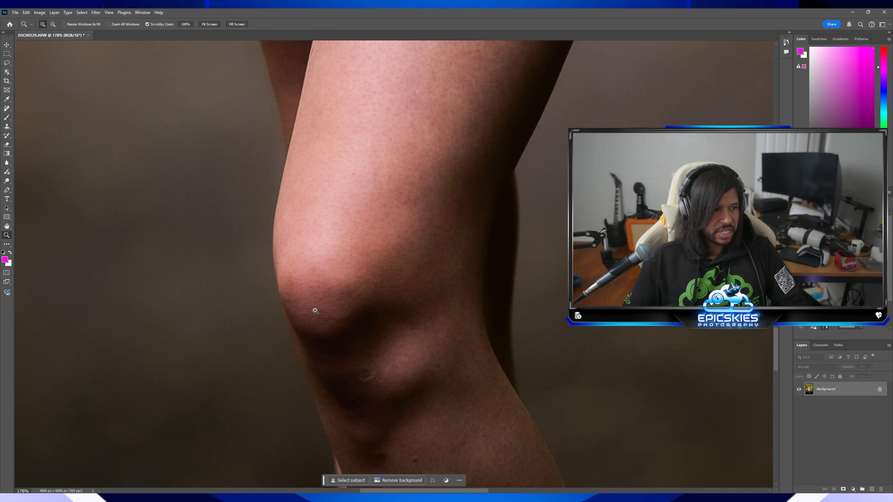
scroll(315, 311, "down", 2)
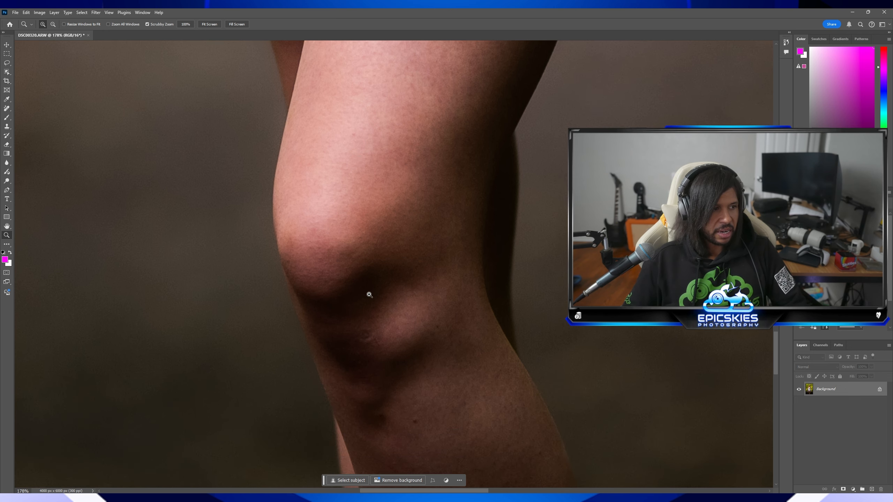
scroll(368, 295, "down", 5)
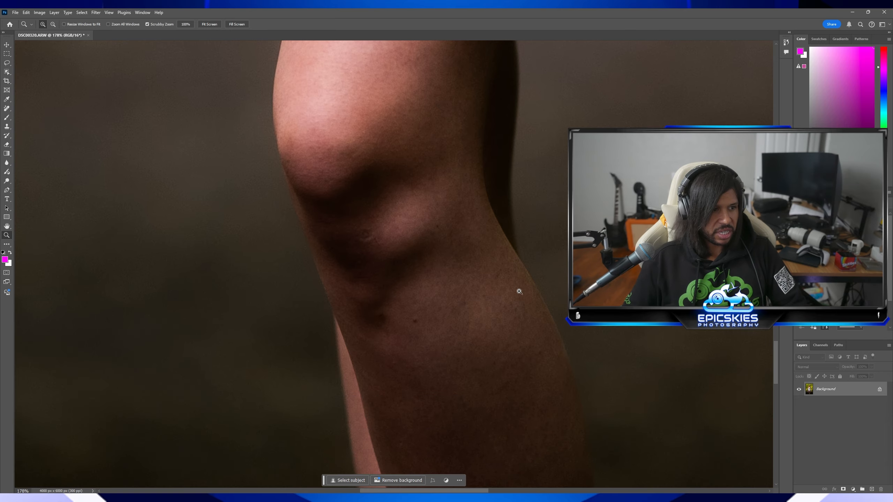
right_click(444, 251)
left_click(454, 255)
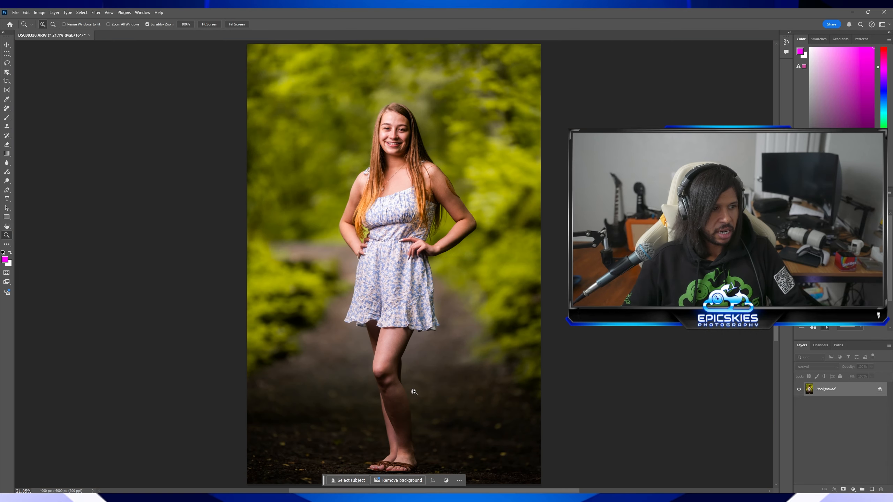
- Compare the skin tone of the lower legs and feet with the face, ending with the whole photo fitted on screen
scroll(397, 422, "down", 1)
left_click_drag(412, 406, 428, 379)
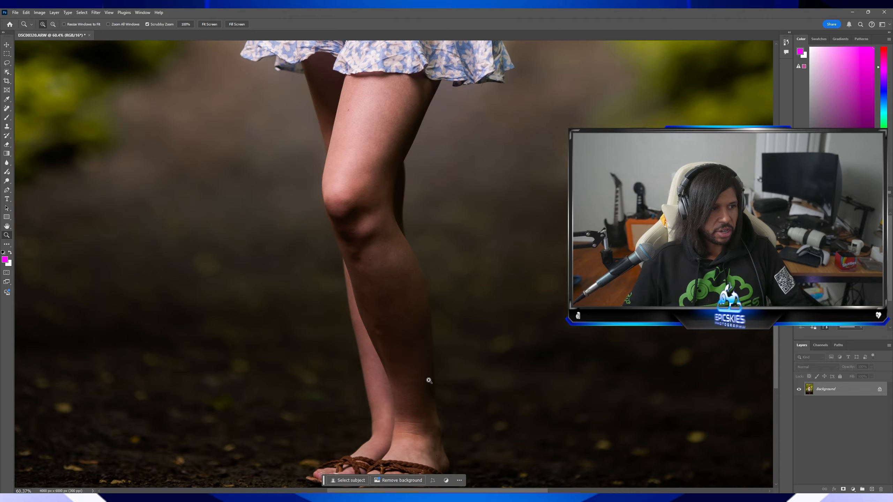
right_click(428, 380)
left_click(435, 384)
left_click_drag(364, 113, 410, 116)
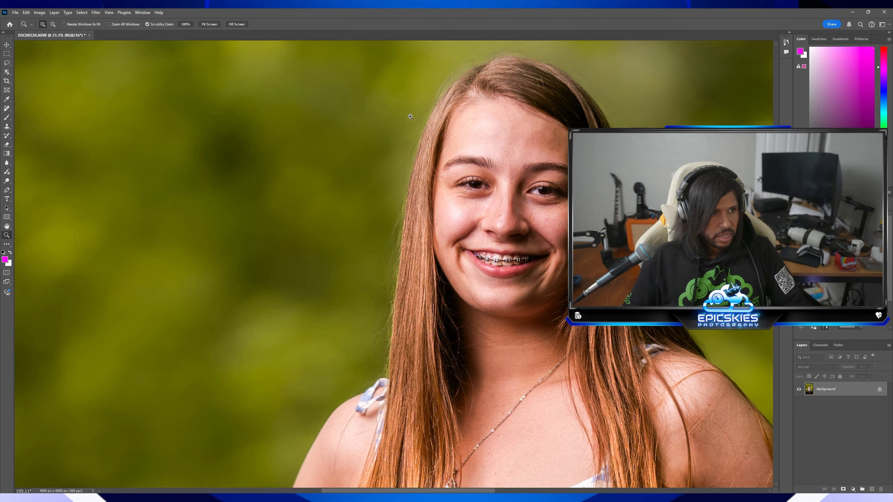
left_click_drag(502, 176, 458, 177)
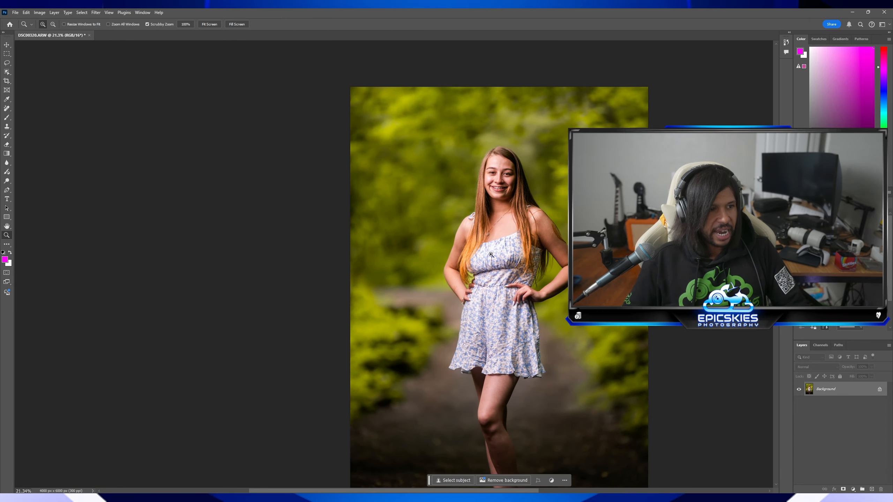
left_click_drag(486, 318, 474, 320)
scroll(499, 394, "down", 1)
scroll(500, 394, "down", 1)
mouse_move(491, 355)
left_mouse_down()
mouse_move(524, 354)
mouse_move(501, 358)
left_mouse_up()
scroll(521, 410, "down", 2)
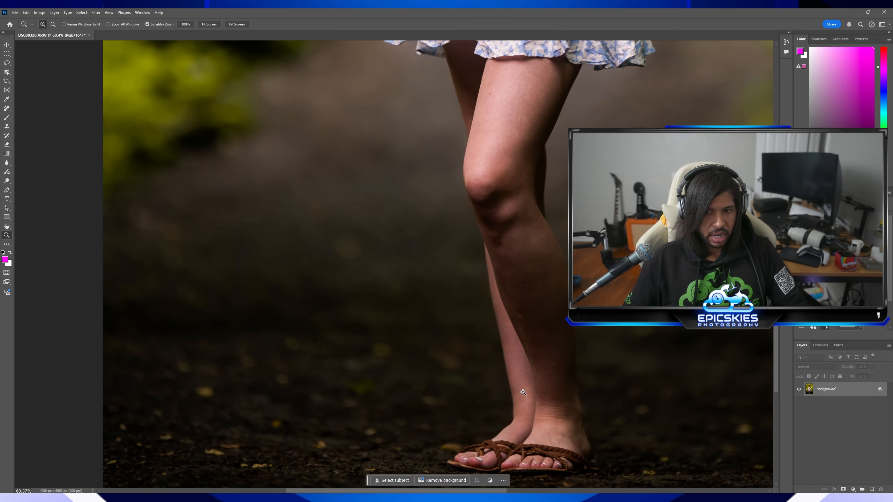
right_click(530, 395)
left_click(543, 396)
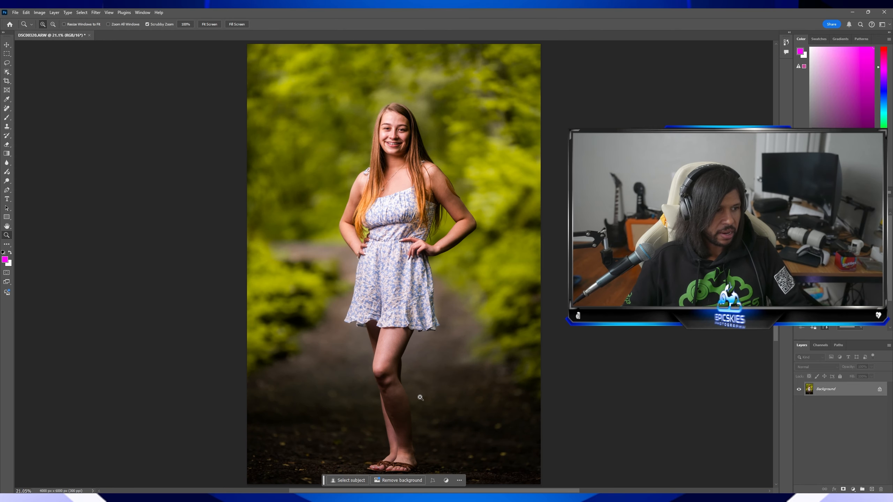
- Reopen the Camera Raw Filter and paint a brush mask over the shadowed rear thigh and the front lower leg
left_click(95, 12)
left_click(134, 67)
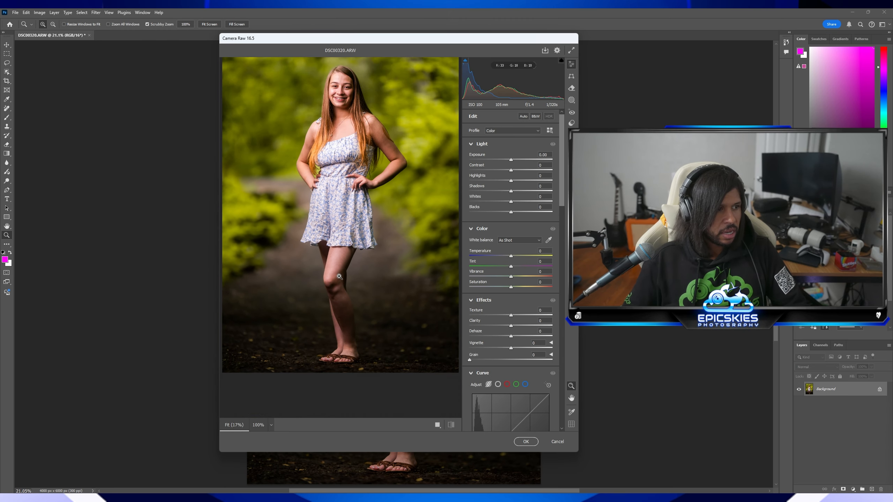
left_click_drag(339, 280, 355, 283)
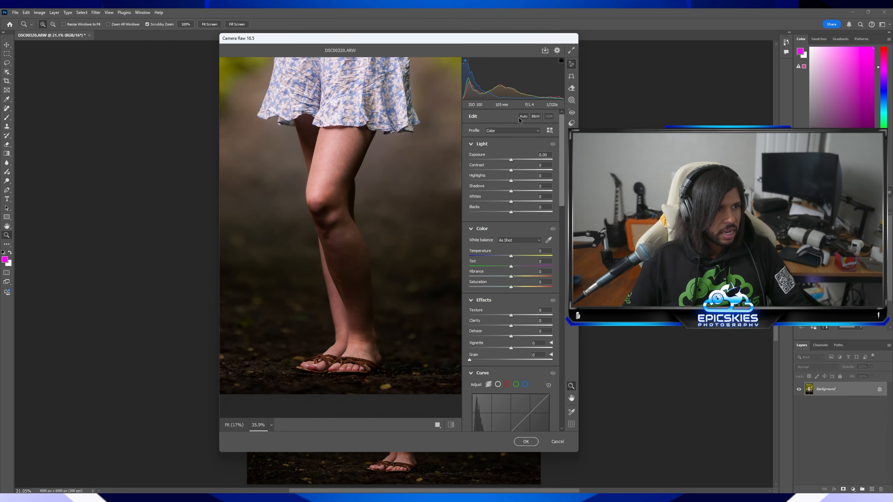
left_click(570, 103)
left_click(485, 177)
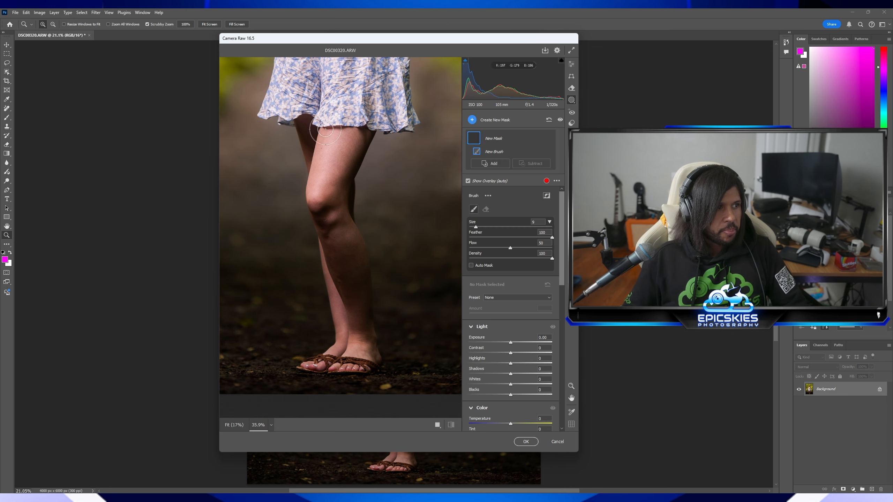
mouse_move(307, 121)
left_mouse_down()
mouse_move(353, 199)
mouse_move(339, 233)
mouse_move(350, 303)
mouse_move(355, 255)
left_mouse_up()
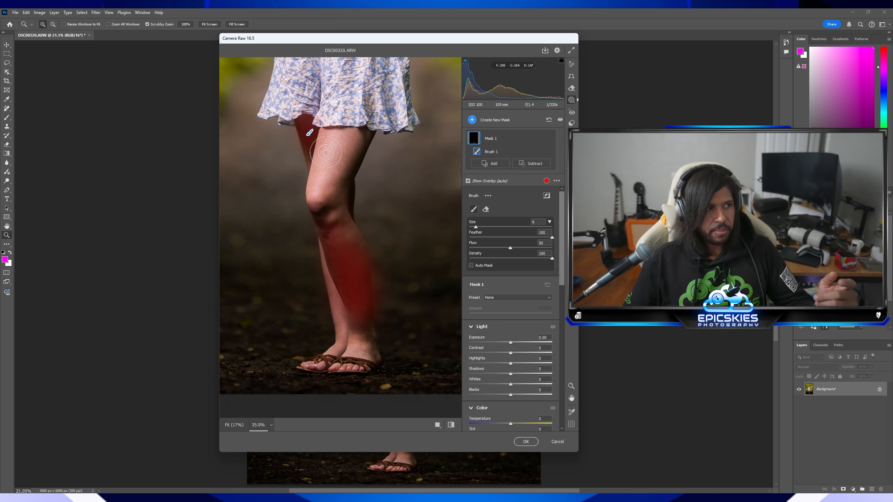
- Set the leg brush mask's Exposure to +2.10 and Temperature to -7, and check the adjustment on the legs
left_click_drag(510, 343, 513, 342)
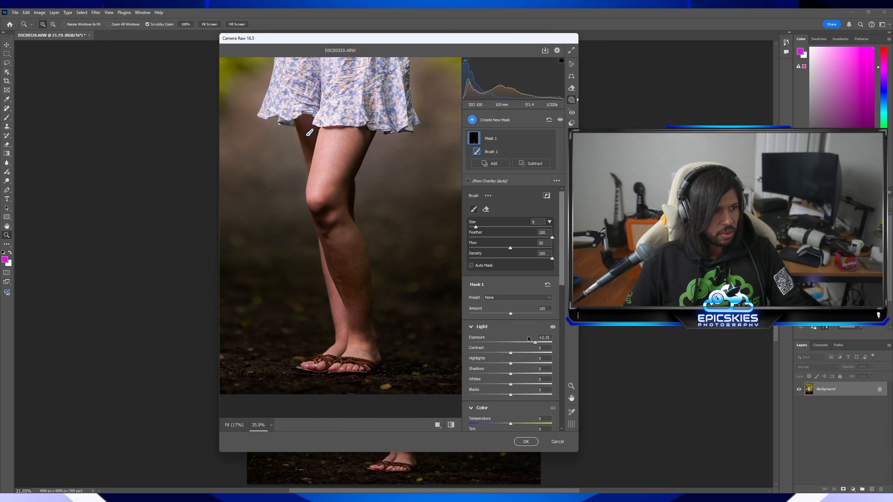
scroll(528, 338, "down", 2)
left_click_drag(535, 300, 532, 300)
mouse_move(510, 382)
left_mouse_down()
mouse_move(496, 380)
mouse_move(514, 378)
mouse_move(497, 381)
mouse_move(505, 384)
left_mouse_up()
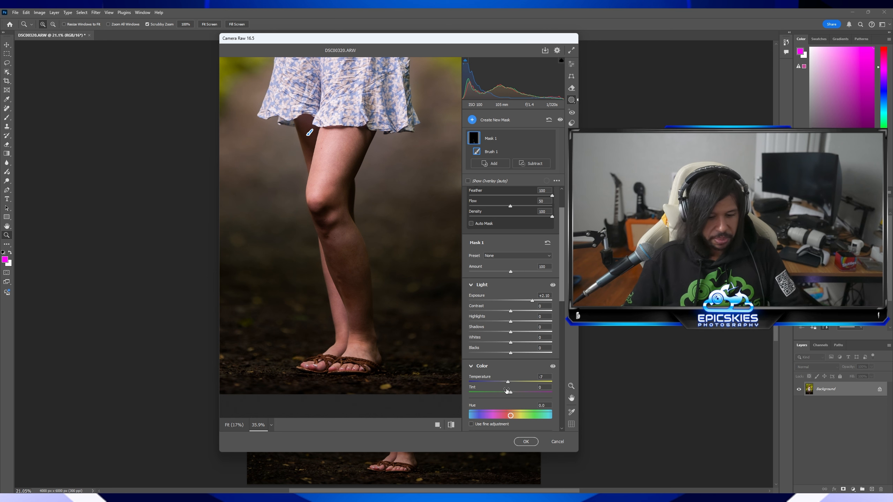
key("p")
key("p")
key("p")
key("p")
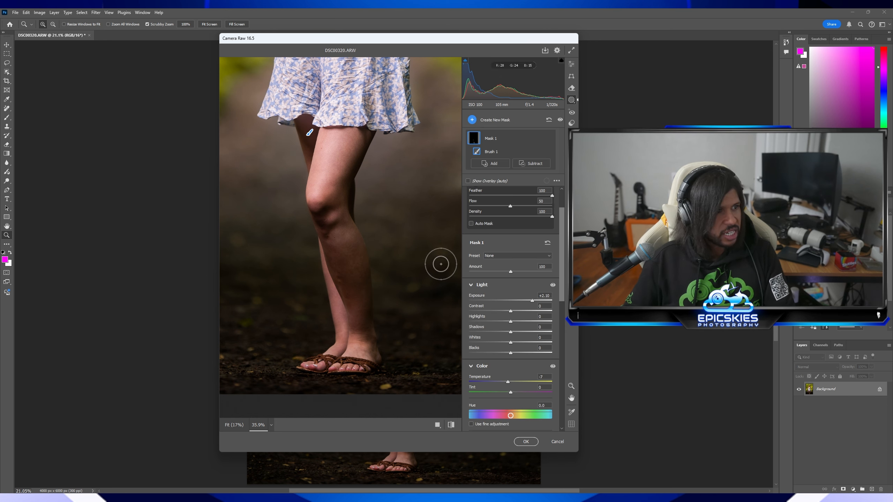
- Try a second brush mask on the shadowed rear leg behind the knee with Exposure at +0.75, and delete that mask
left_click(489, 124)
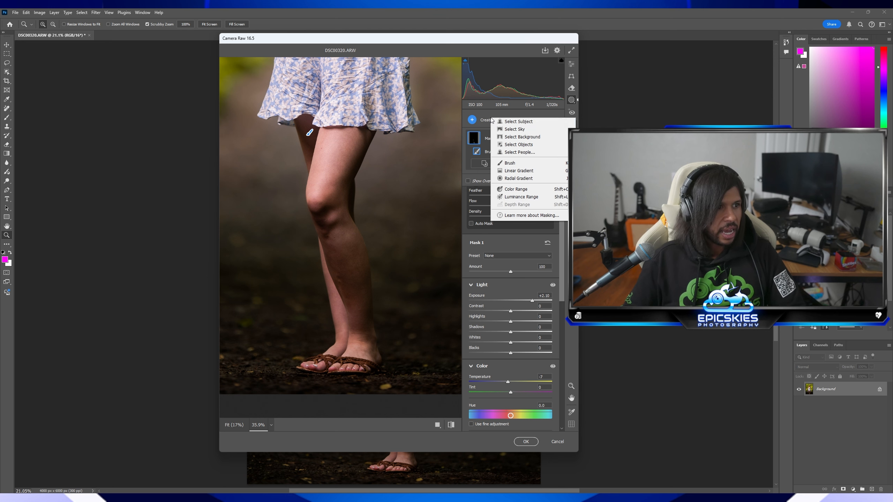
left_click(511, 164)
key("bracketleft")
key("bracketleft")
key("bracketleft")
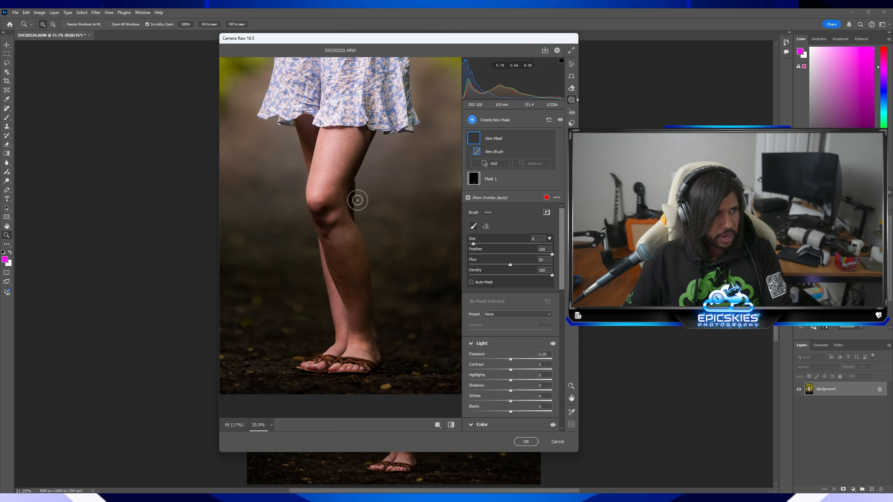
left_click_drag(352, 211, 352, 212)
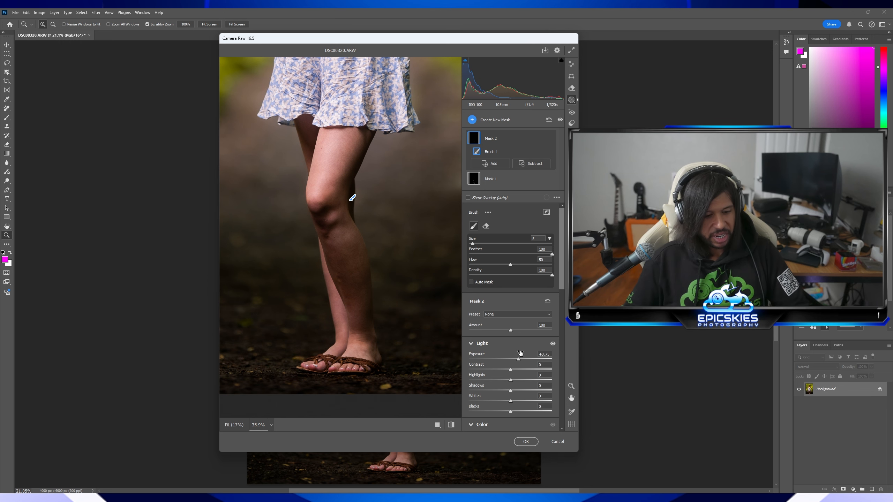
key("Delete")
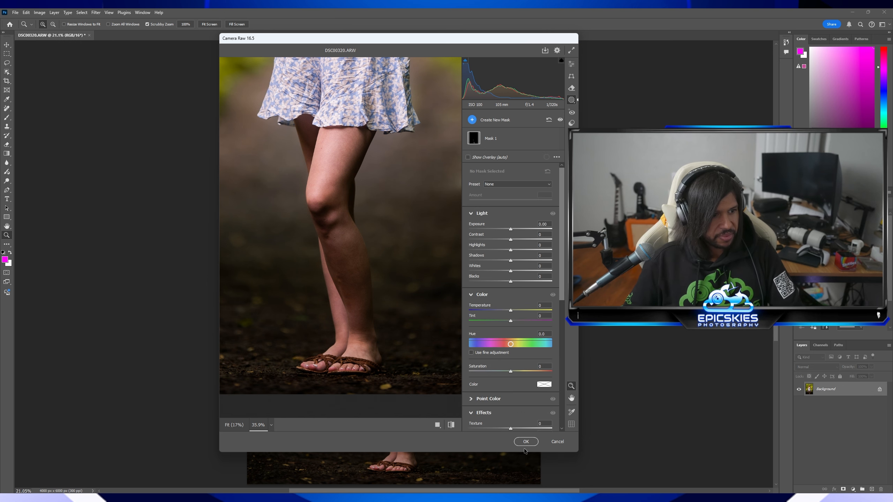
- Apply the Camera Raw leg adjustment and check the thigh below the dress hem, ending with the whole photo fitted on screen
left_click(534, 442)
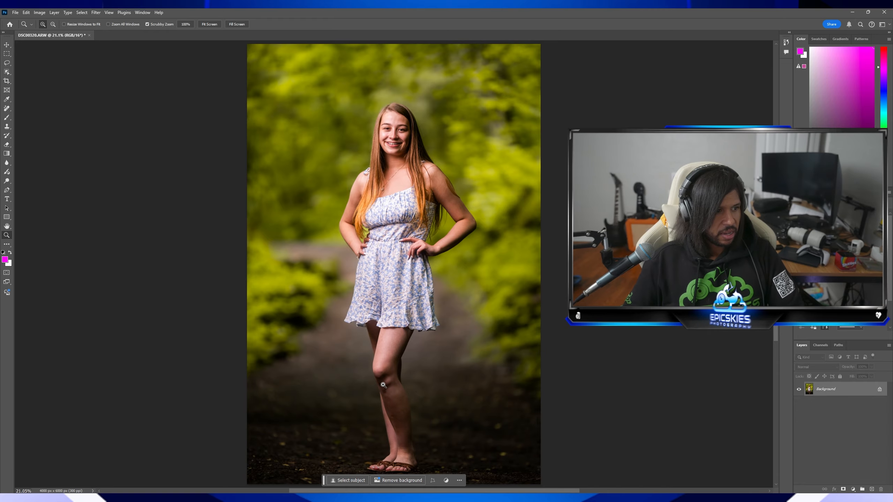
mouse_move(389, 389)
left_mouse_down()
mouse_move(422, 391)
mouse_move(396, 392)
left_mouse_up()
left_click_drag(385, 323, 404, 296)
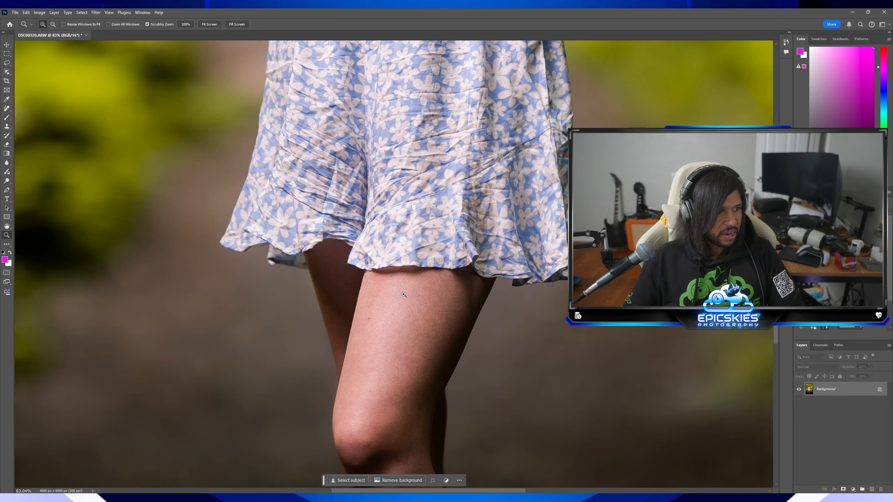
scroll(376, 354, "down", 2)
left_click(109, 12)
left_click(418, 181)
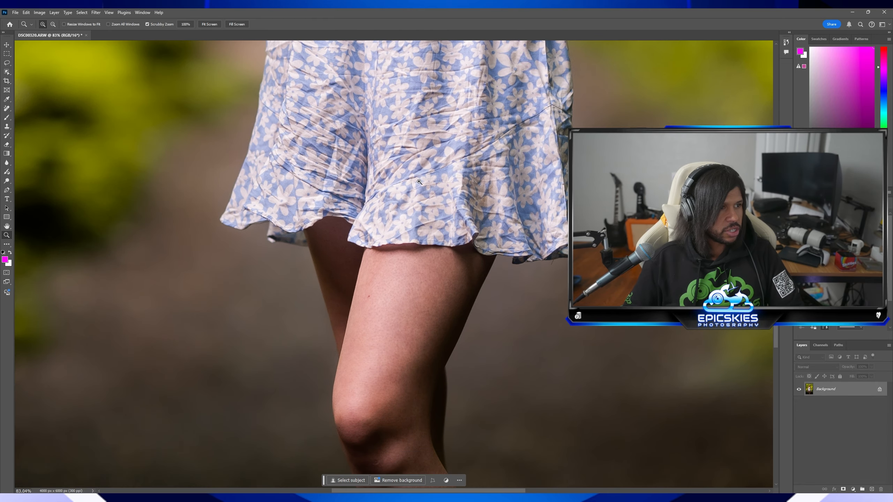
right_click(417, 180)
left_click(427, 185)
- Inspect the legs from the dress hem down to the feet, returning to the whole photo fitted on screen
left_click_drag(394, 250, 395, 302)
scroll(396, 303, "down", 3)
mouse_move(387, 357)
left_mouse_down()
mouse_move(435, 379)
mouse_move(377, 300)
mouse_move(385, 359)
left_mouse_up()
scroll(385, 359, "down", 1)
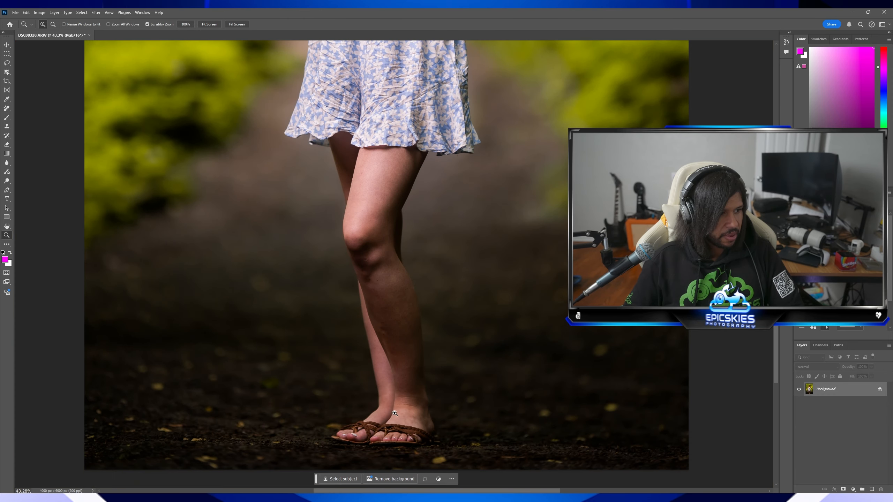
scroll(379, 368, "up", 6)
right_click(385, 312)
left_click(386, 311)
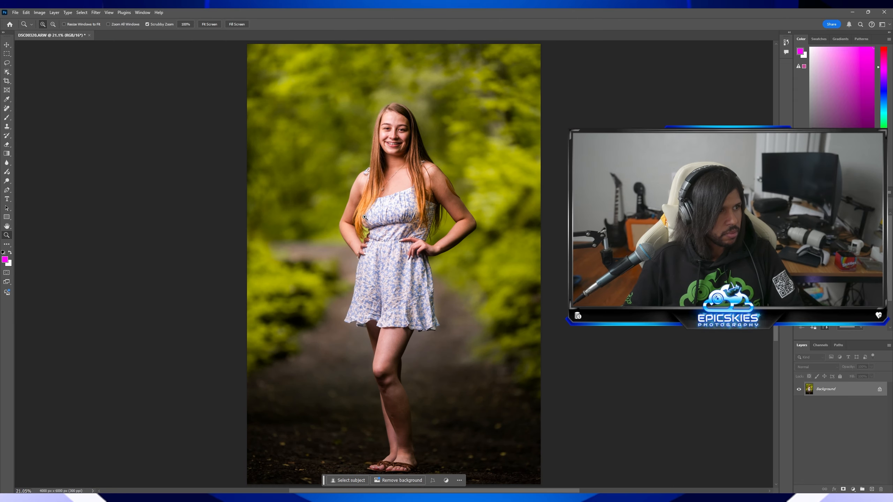
left_click_drag(373, 332, 414, 346)
right_click(414, 346)
left_click(432, 350)
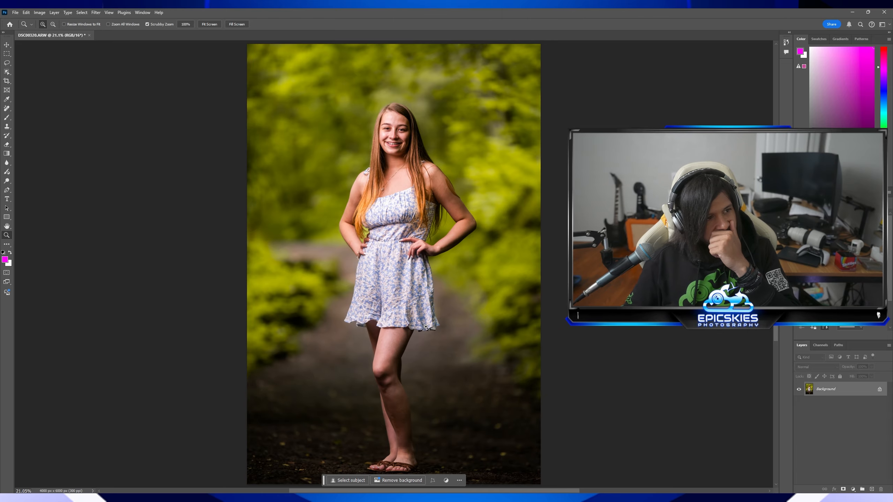
- Reopen the Camera Raw Filter and paint a brush mask along the shadowed arm, from upper arm to forearm
left_click_drag(383, 184, 492, 194)
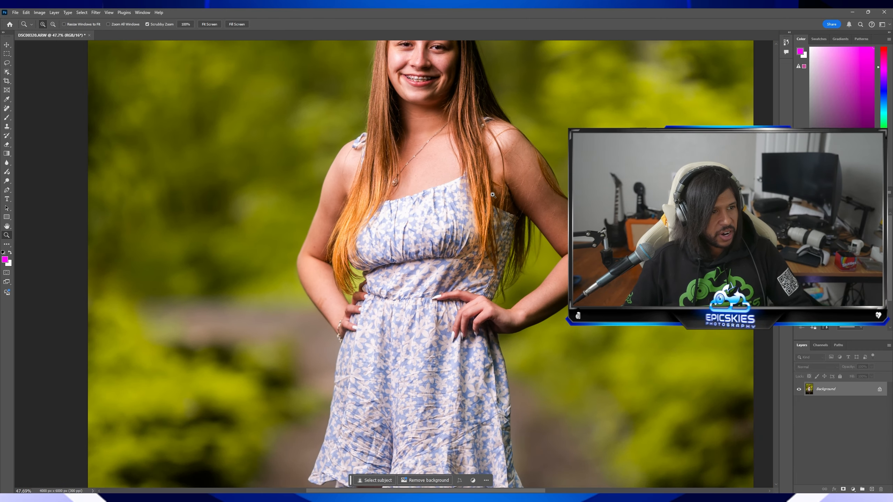
left_click(96, 12)
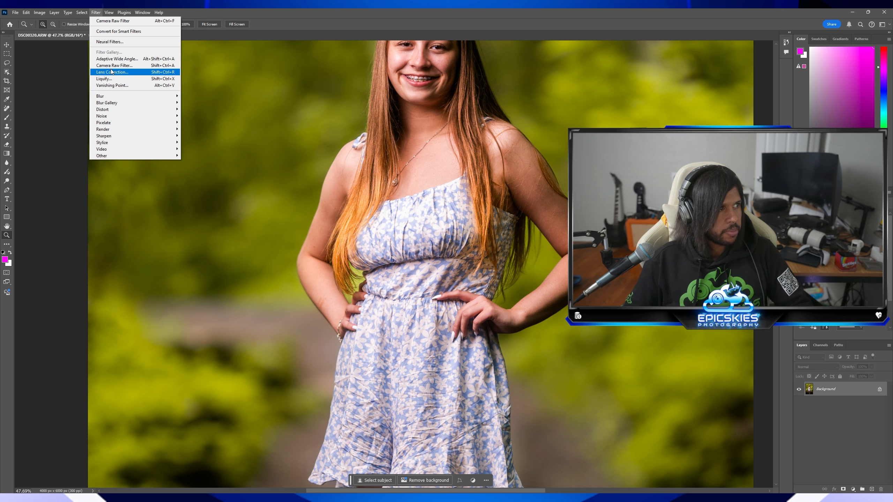
left_click(116, 66)
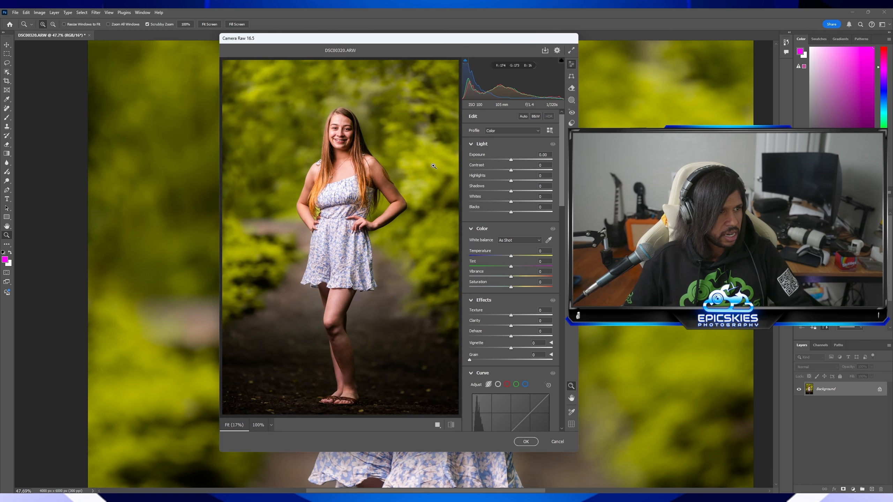
left_click_drag(348, 196, 439, 197)
left_click(572, 100)
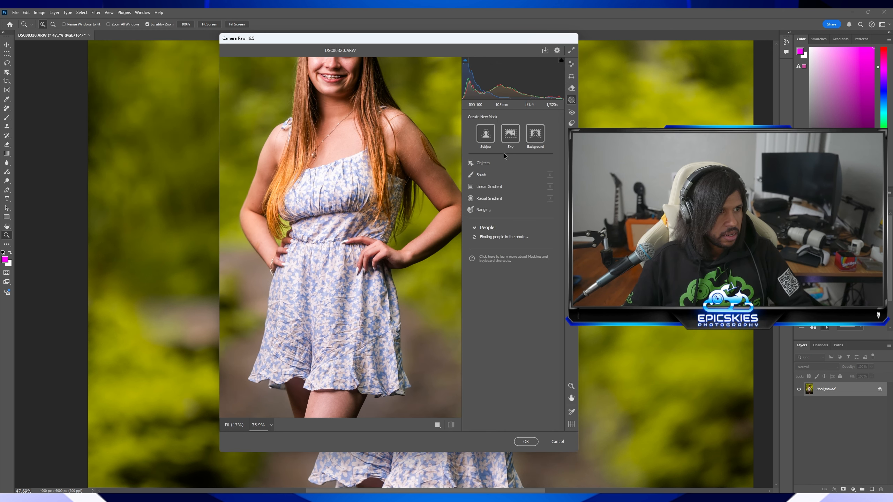
left_click(491, 176)
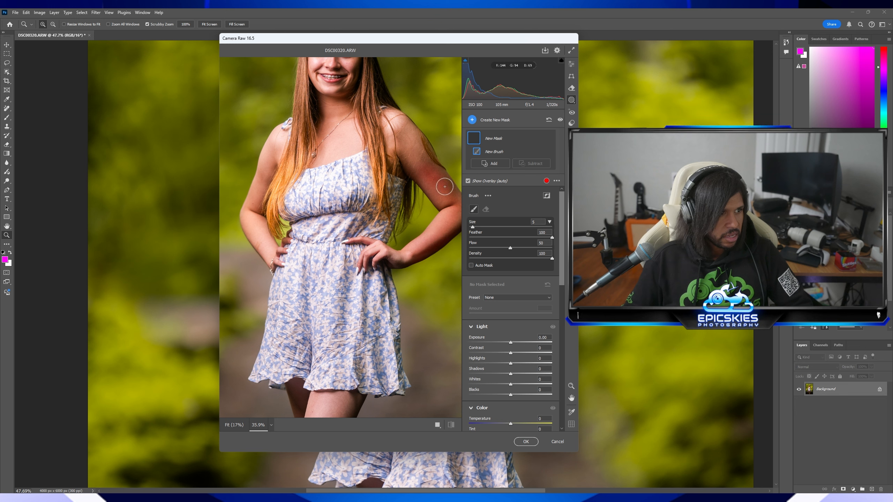
left_click_drag(402, 254, 402, 255)
- Set the arm mask's Exposure to +1.05, Contrast to +8 and Highlights to -20, apply the filter and fit the photo on screen
left_click_drag(510, 342, 527, 341)
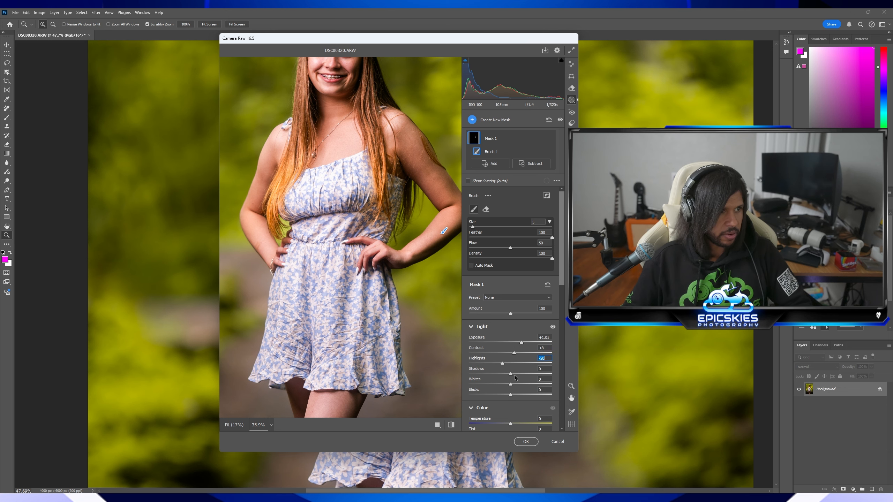
left_click(530, 444)
right_click(528, 225)
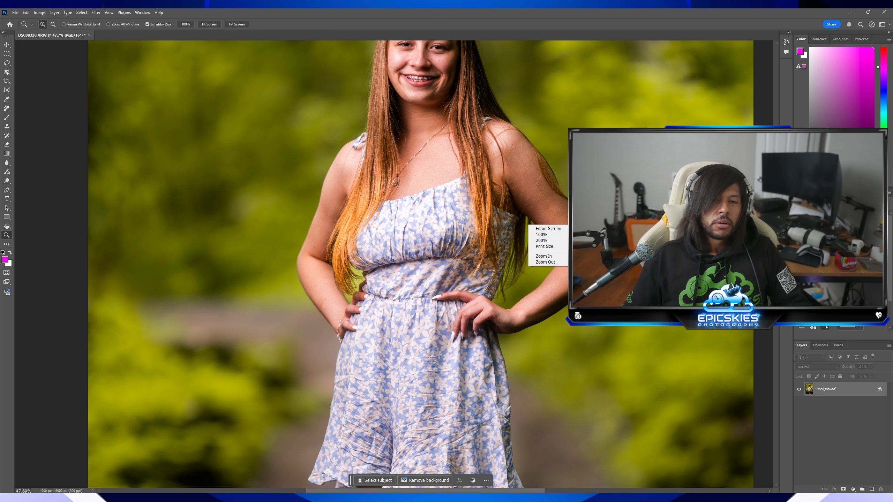
left_click(548, 229)
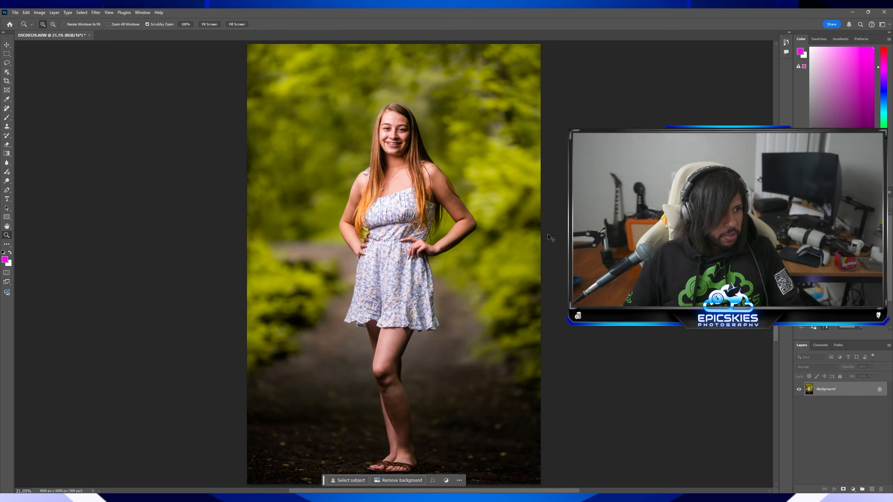
- Inspect the adjusted arm, the torso and the face up close, ending with the whole photo fitted on screen
left_click_drag(460, 215, 483, 224)
right_click(484, 224)
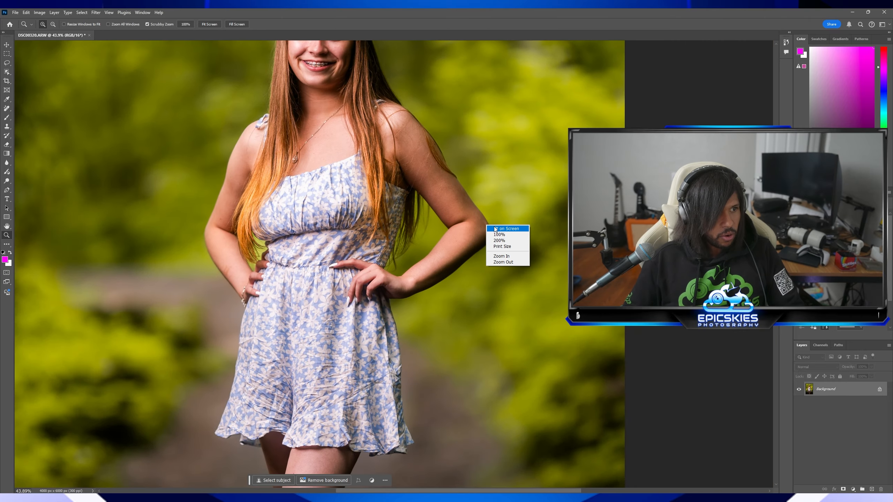
left_click(489, 229)
left_click_drag(361, 206, 385, 210)
left_click_drag(377, 129, 479, 214)
right_click(479, 214)
left_click(484, 218)
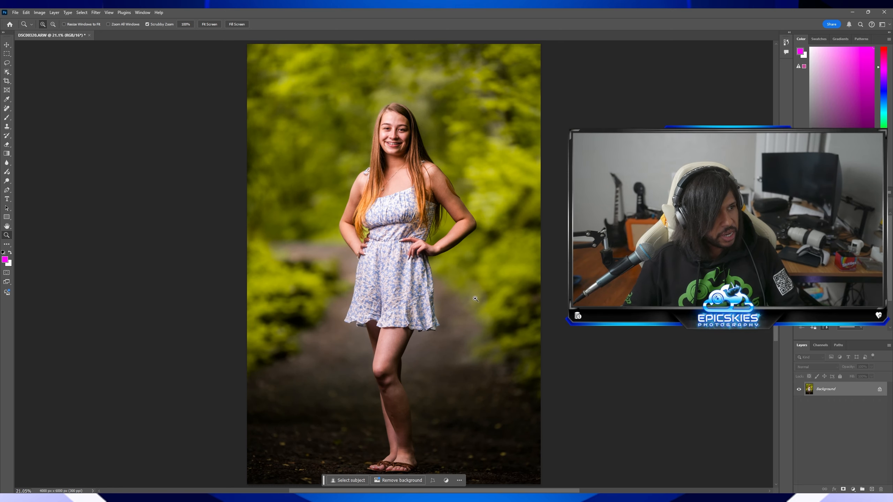
- Try toning down the forehead and cheeks with a Camera Raw brush mask at Exposure -0.15 and Highlights -25, discarding the mask before closing the filter
left_click_drag(401, 150, 447, 148)
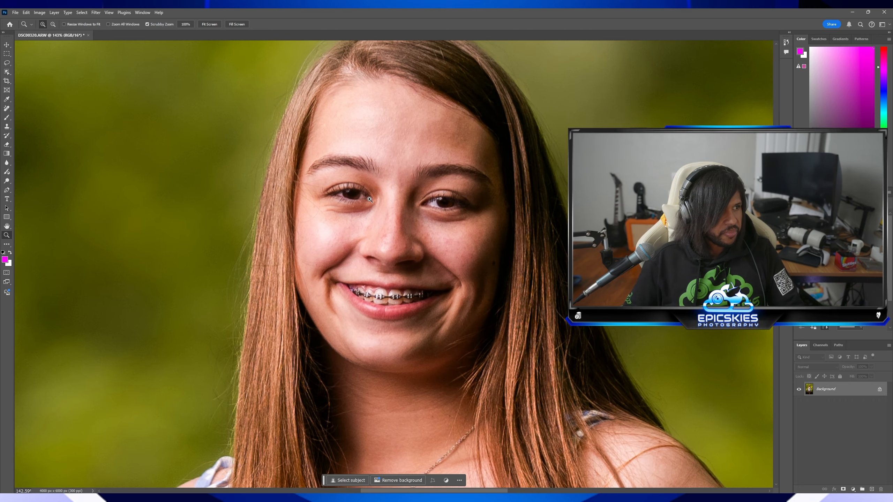
left_click(109, 12)
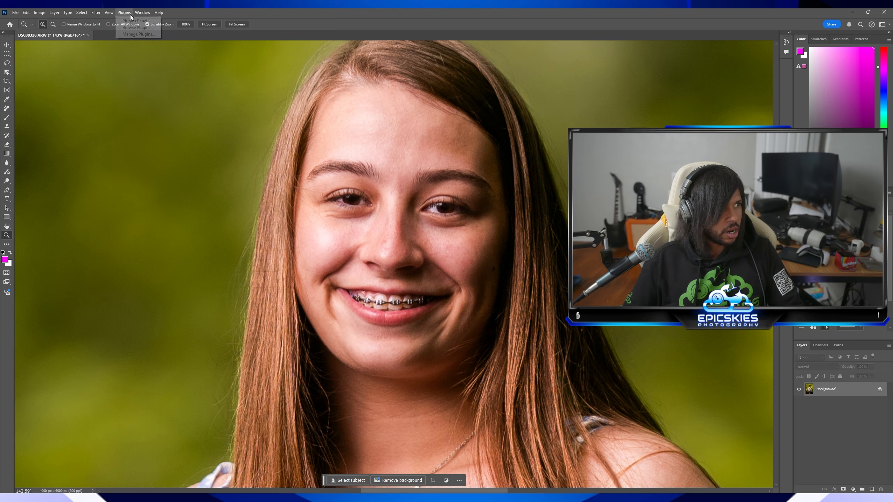
left_click(96, 12)
left_click(113, 67)
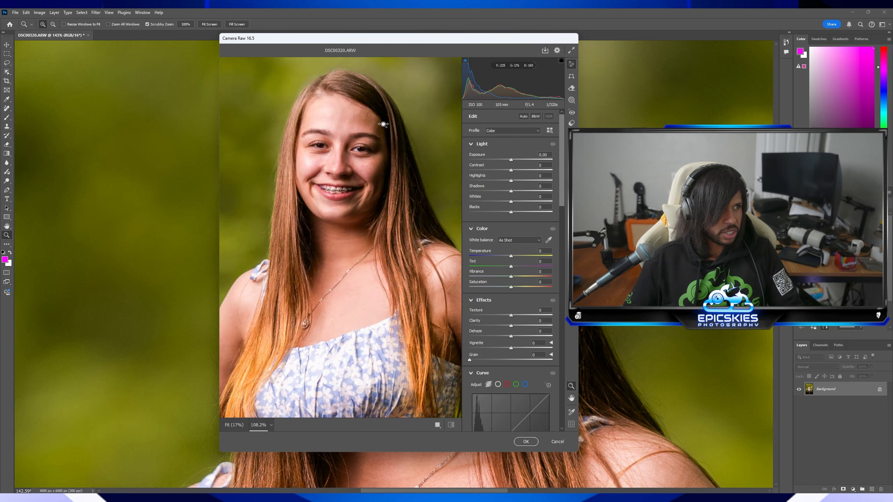
left_click_drag(384, 124, 375, 129)
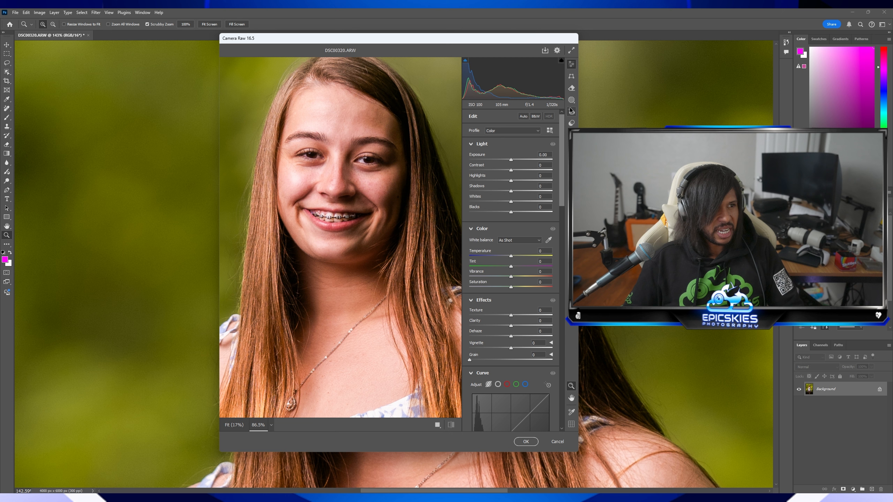
left_click(571, 99)
left_click(506, 176)
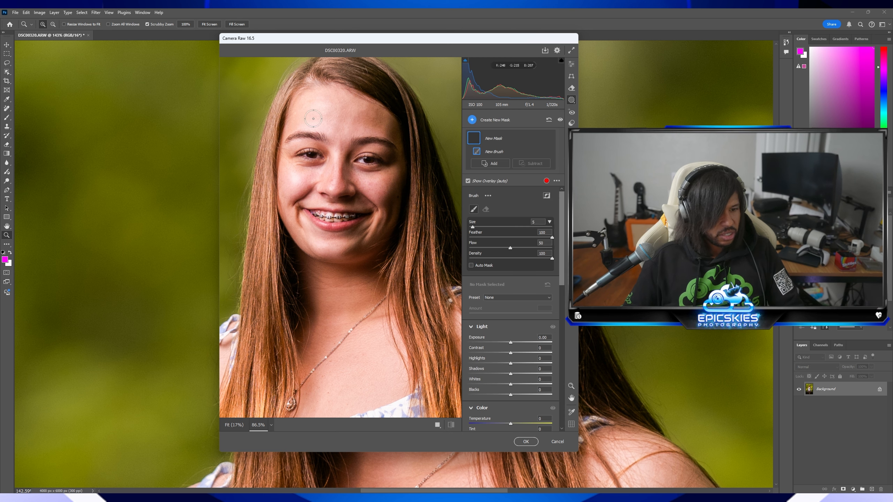
mouse_move(311, 123)
left_mouse_down()
mouse_move(327, 106)
mouse_move(337, 113)
left_mouse_up()
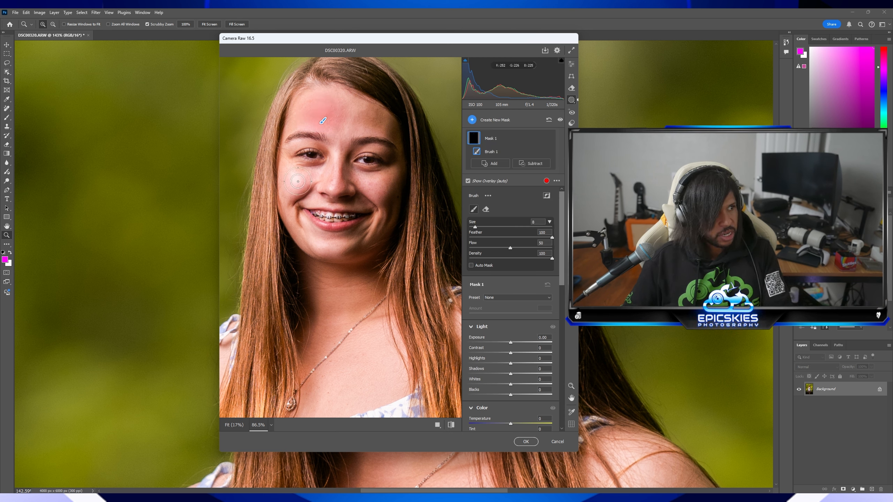
left_click_drag(332, 182, 308, 190)
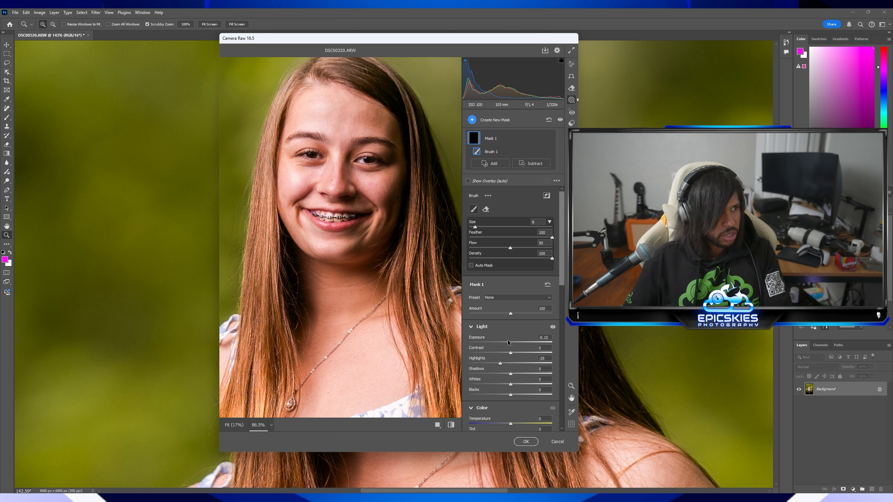
left_click_drag(506, 342, 495, 366)
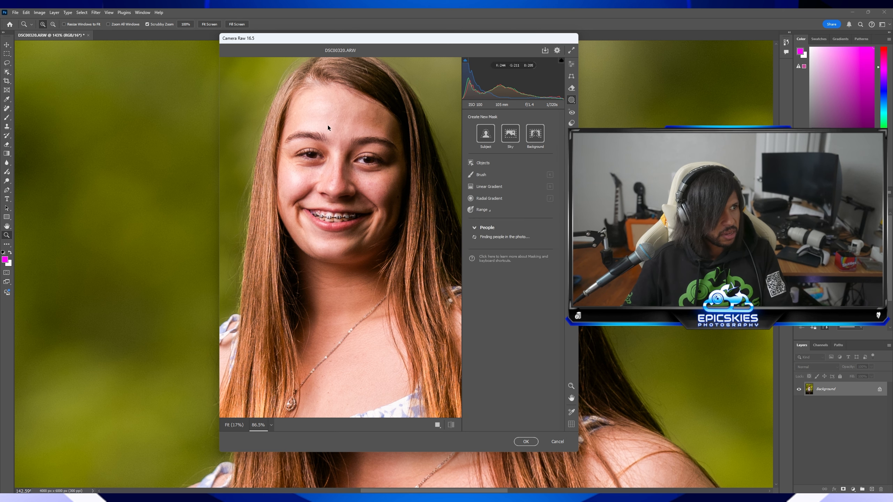
left_click(526, 442)
- Compare the face up close with the whole photo fitted on screen
right_click(416, 174)
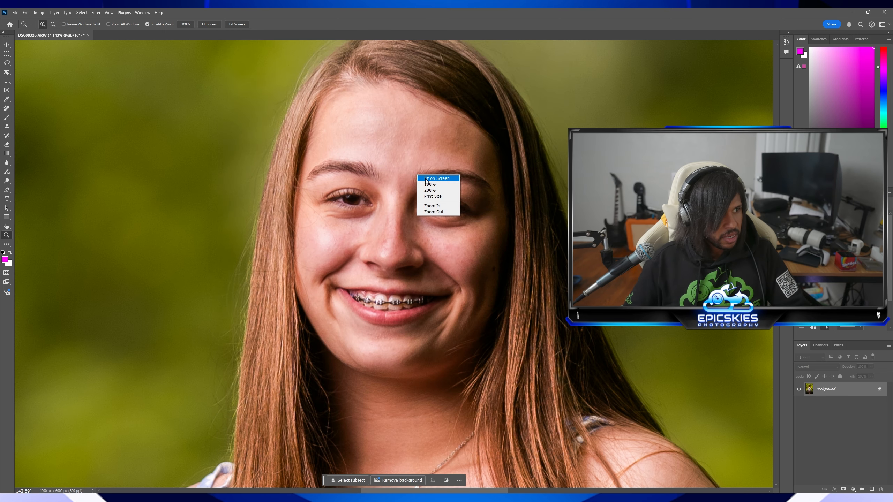
left_click(429, 178)
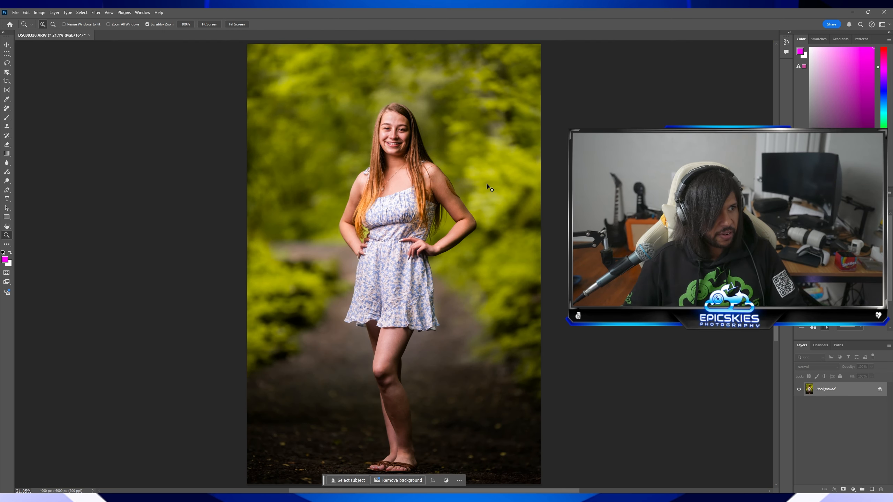
left_click_drag(403, 134, 433, 136)
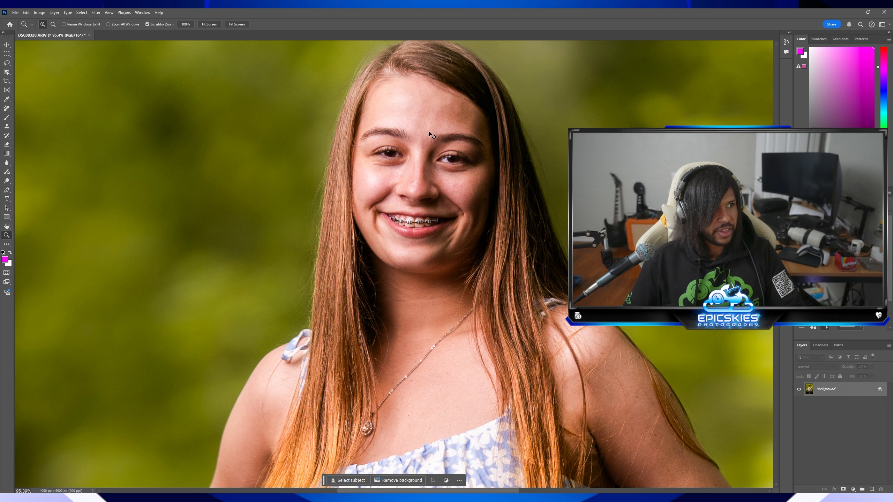
right_click(435, 137)
left_click(435, 137)
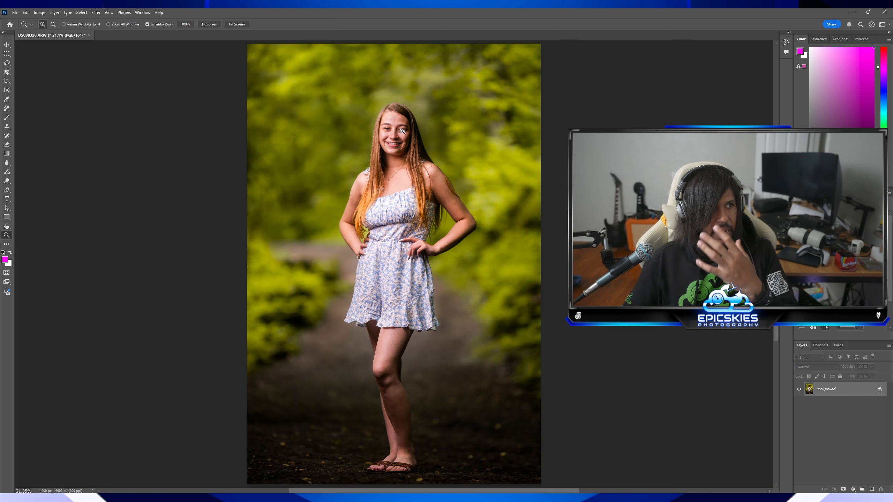
- Open the Camera Raw filter and paint a new brush mask down the shadowed side of the face, from temple to cheek
left_click_drag(385, 139, 423, 106)
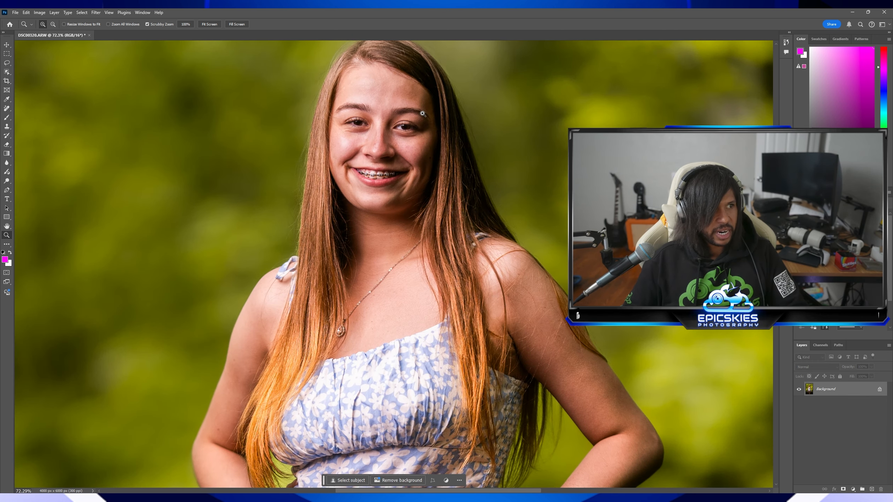
left_click(109, 13)
left_click(116, 66)
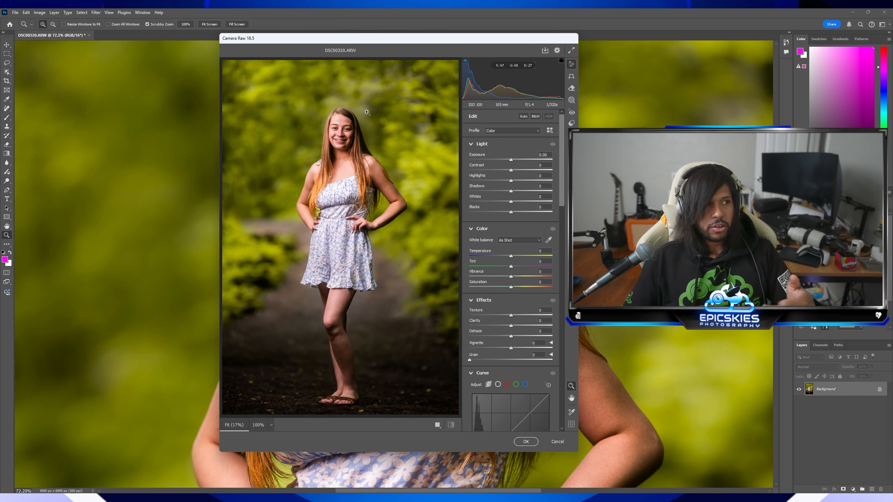
left_click_drag(351, 132, 385, 123)
left_click(571, 100)
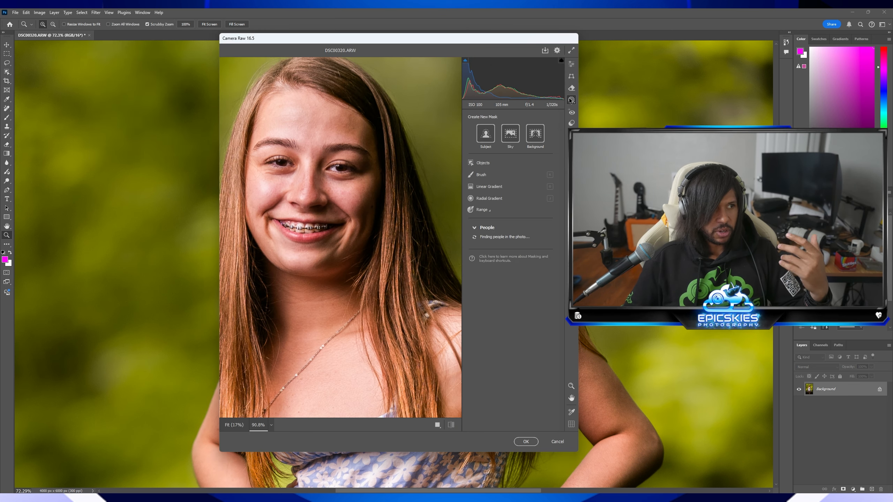
left_click(479, 175)
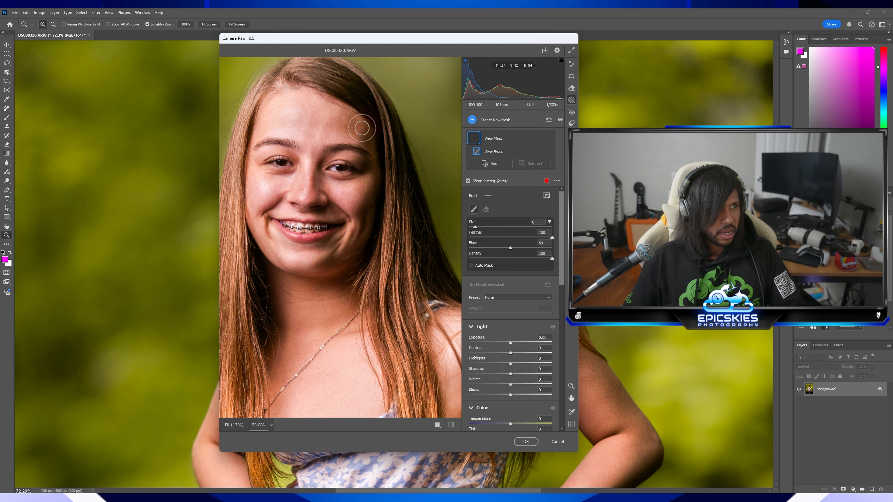
mouse_move(362, 128)
left_mouse_down()
mouse_move(364, 235)
mouse_move(370, 184)
mouse_move(368, 200)
left_mouse_up()
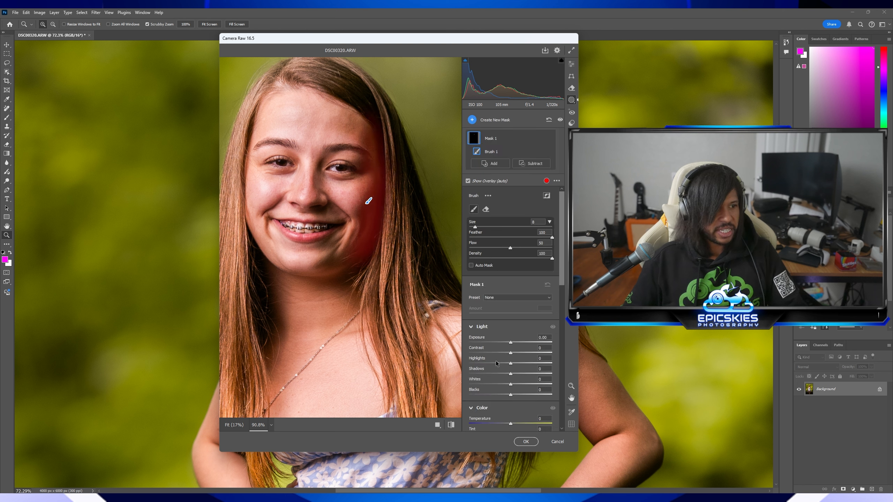
- Set the face mask's Shadows to +87, Contrast to +18 and Highlights to -14, compare before and after, and close the filter with OK
left_click_drag(511, 373, 518, 371)
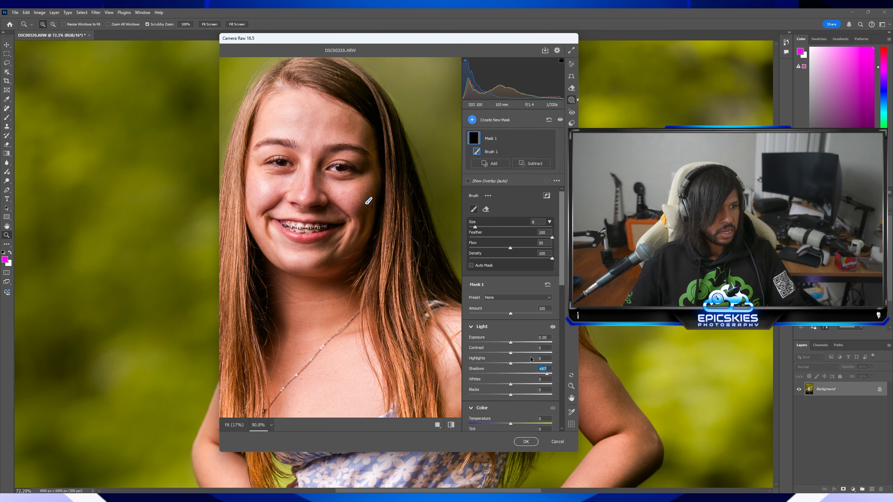
left_click_drag(505, 363, 504, 364)
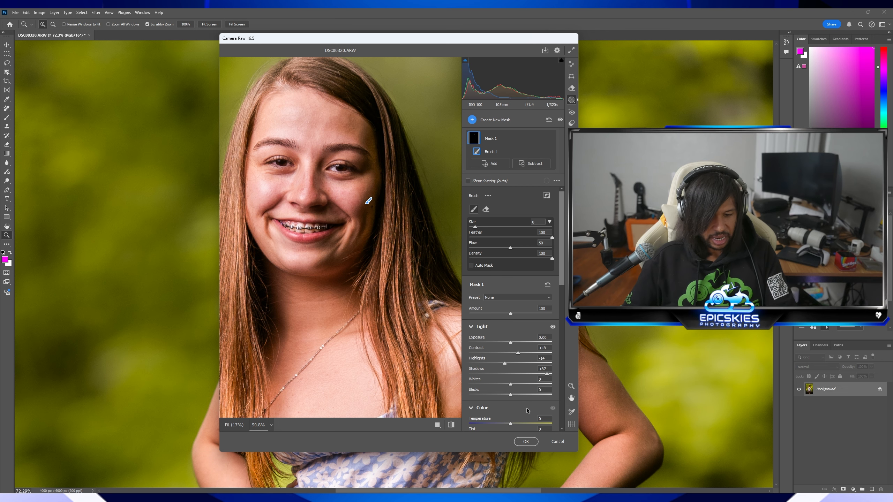
key("backslash")
key("backslash")
key("backslash")
key("backslash")
key("backslash")
key("backslash")
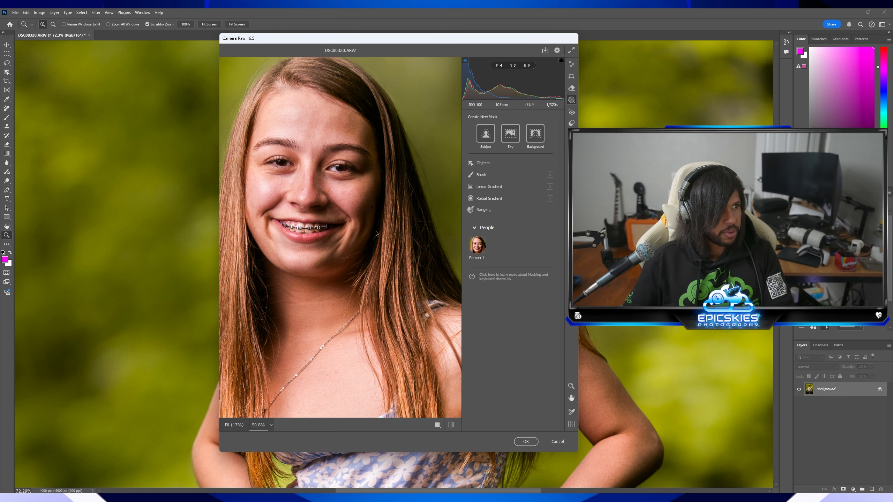
left_click(527, 445)
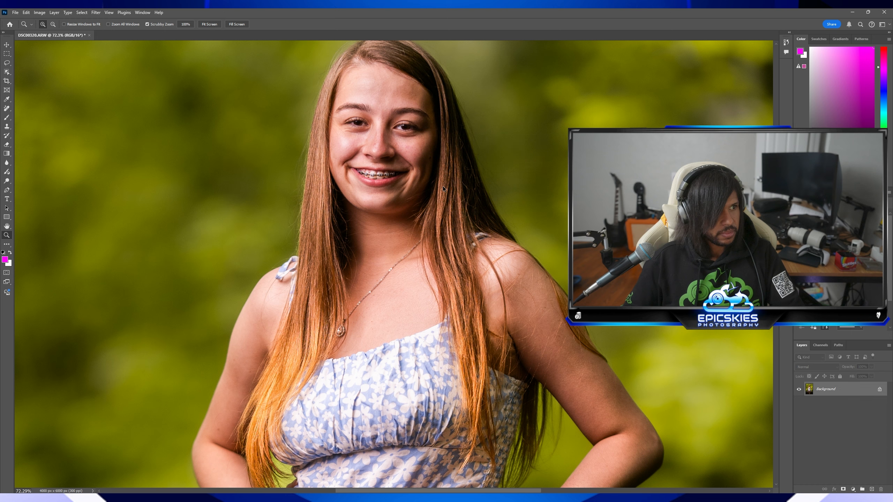
- Check the edited face against the whole photo fitted on screen, ending with a close-up of the nose, cheeks and mouth
right_click(447, 163)
left_click(460, 168)
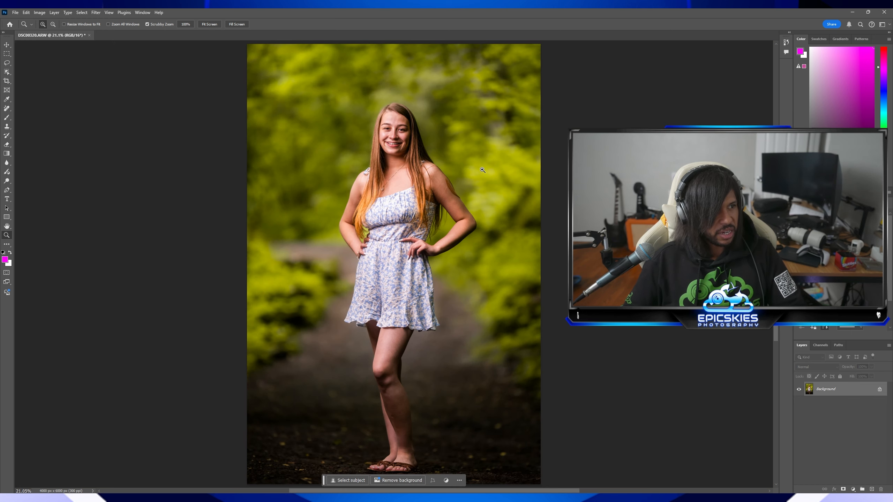
left_click_drag(427, 136, 453, 139)
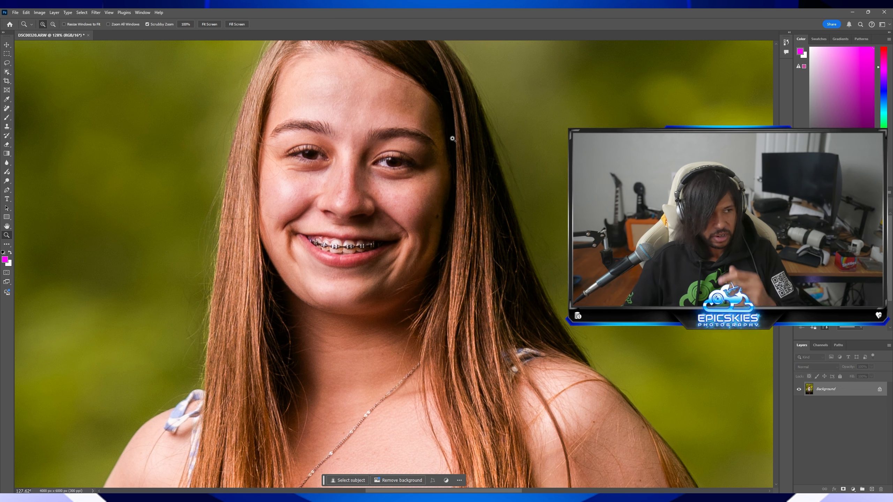
right_click(447, 144)
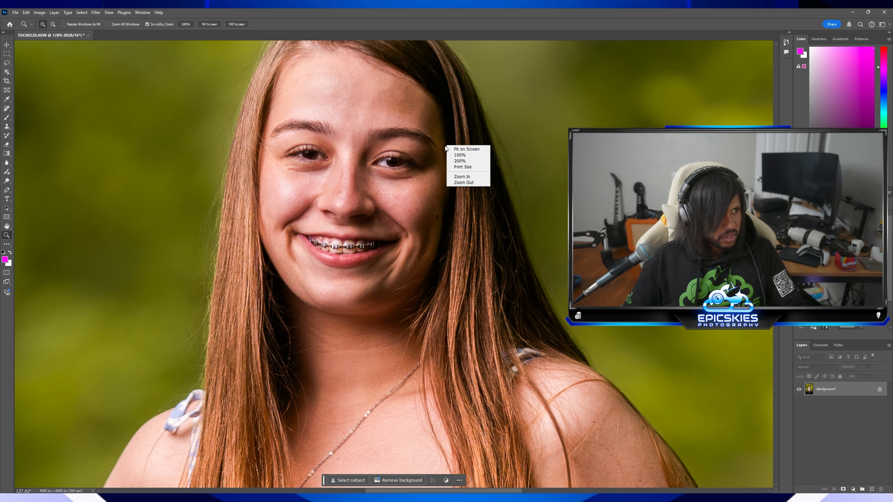
left_click(371, 149)
left_click_drag(335, 188, 347, 204)
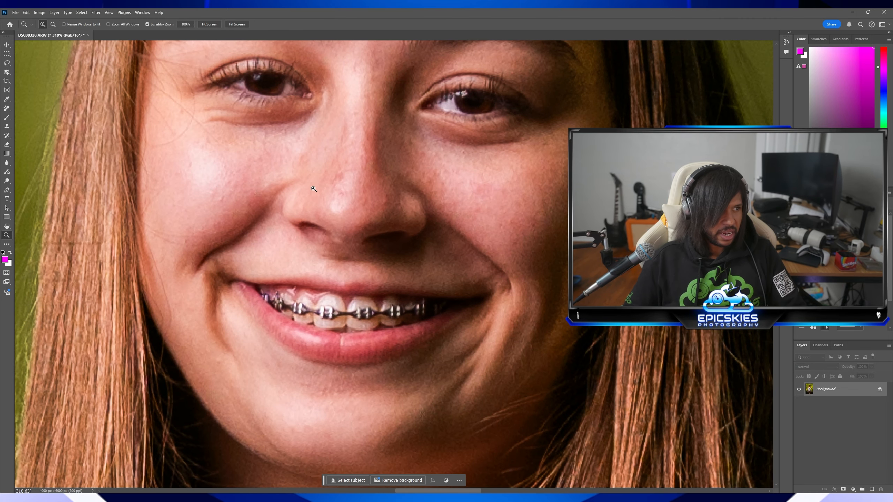
- Retouch the skin along the bridge and tip of the nose with the Remove tool at brush size 30
right_click(6, 109)
left_click(35, 115)
key("bracketleft")
key("bracketleft")
key("bracketleft")
key("bracketleft")
key("bracketleft")
key("bracketleft")
key("bracketleft")
key("bracketleft")
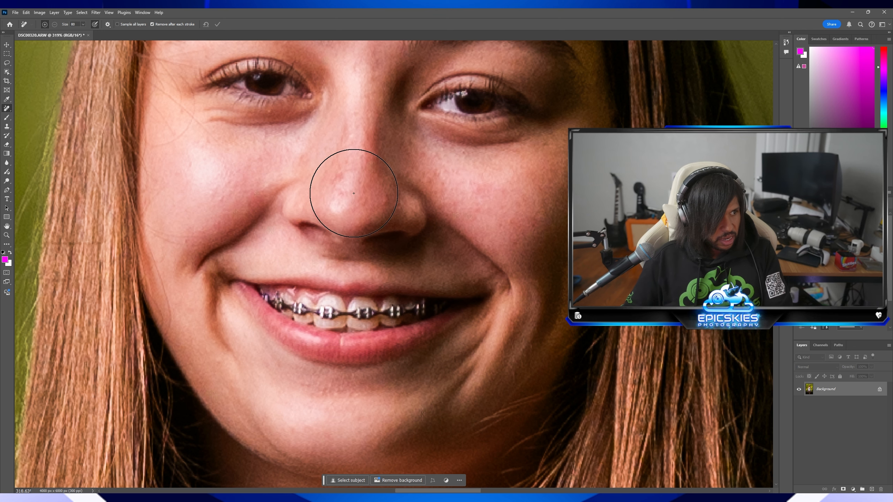
mouse_move(338, 207)
left_mouse_down()
mouse_move(354, 169)
mouse_move(349, 120)
left_mouse_up()
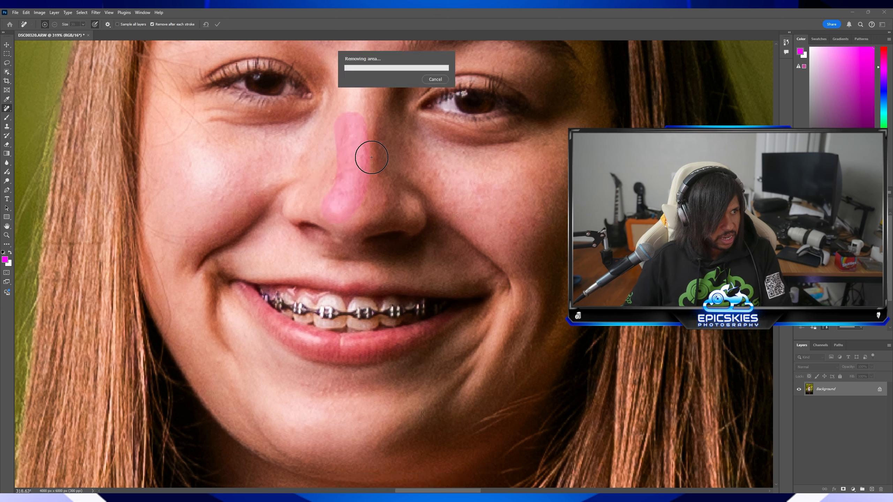
left_click(339, 192)
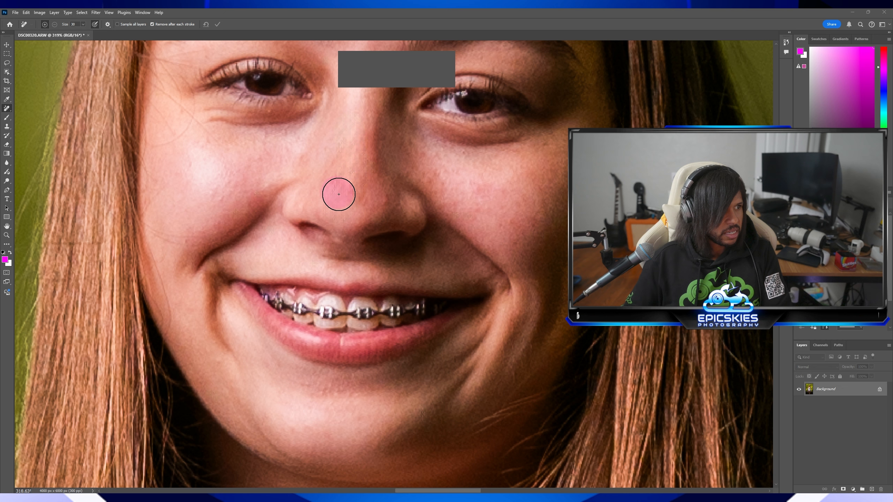
- Clean up a spot on the shaded side of the nose with the Remove tool
left_click(8, 237)
right_click(214, 204)
left_click(224, 207)
left_click_drag(399, 138, 439, 137)
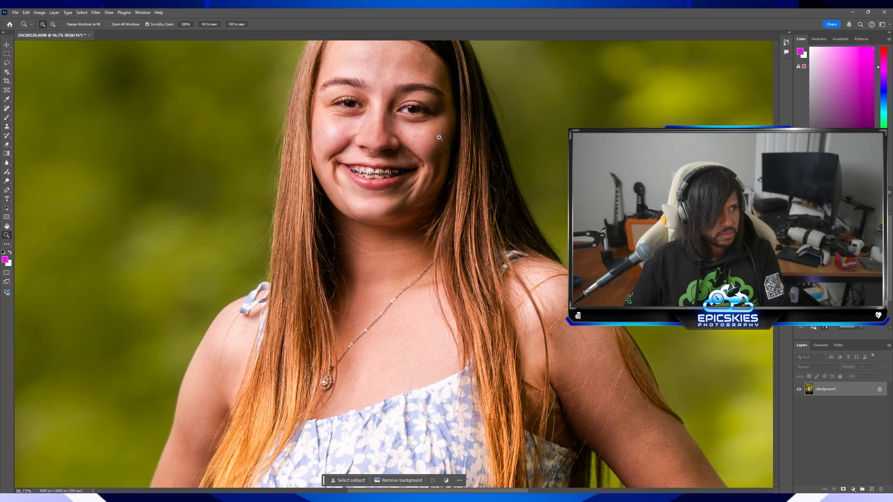
scroll(439, 138, "up", 3)
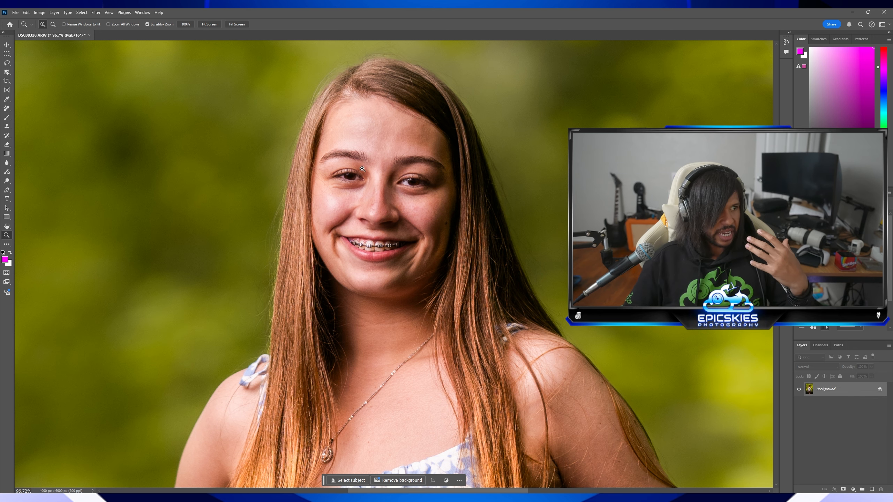
left_click_drag(391, 209, 439, 210)
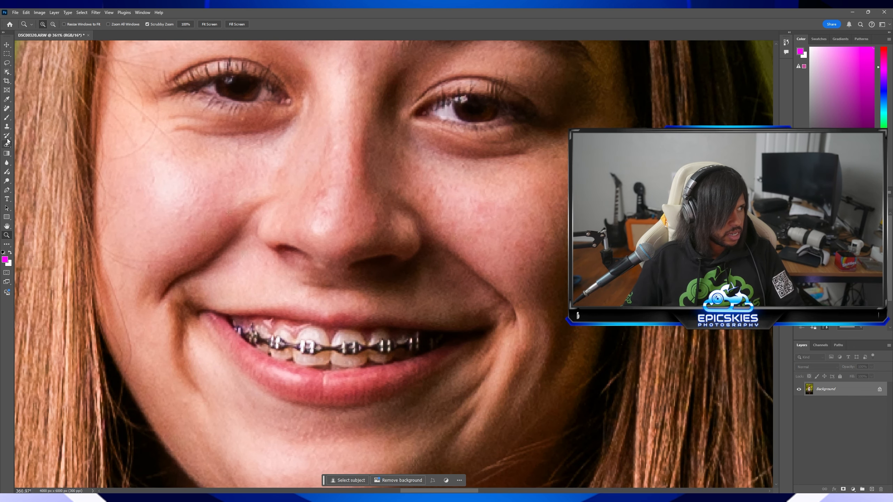
left_click(6, 108)
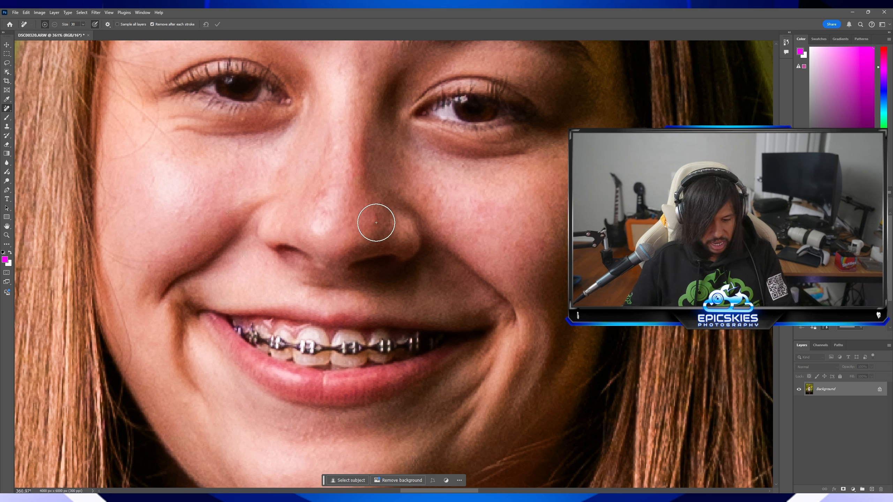
left_click(372, 223)
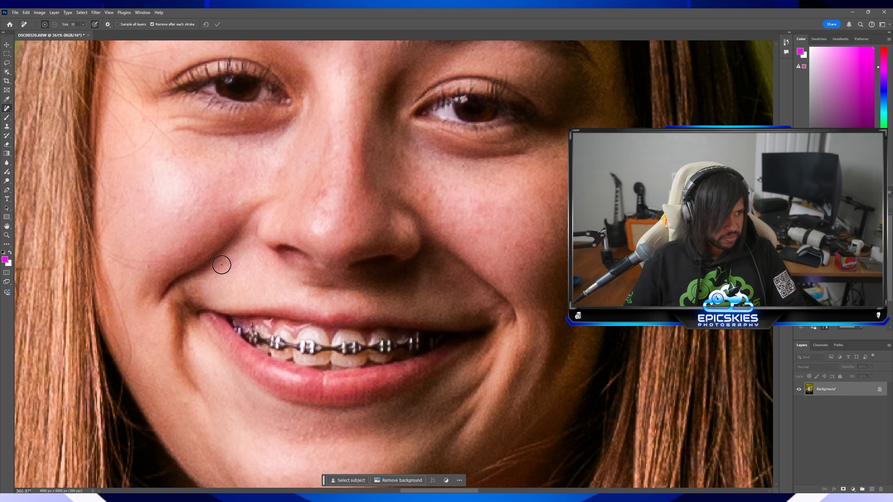
- Examine the retouched lower face and compare it with the full portrait
scroll(219, 275, "down", 4)
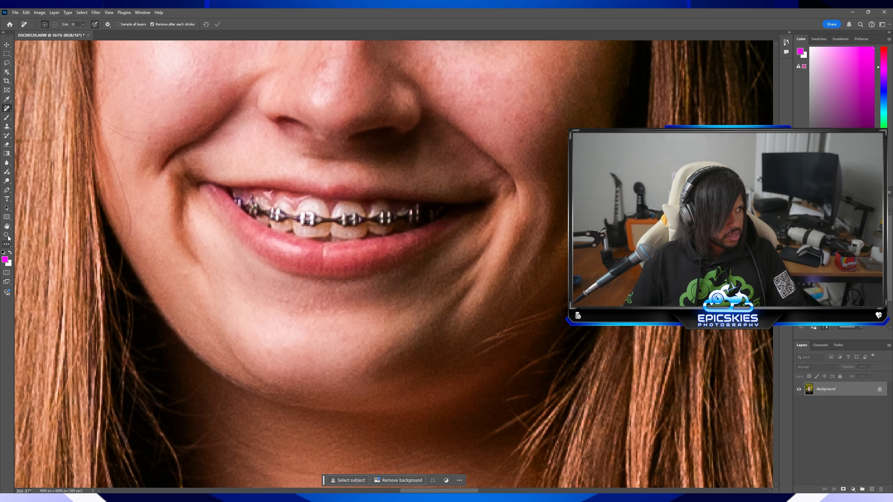
left_click(7, 235)
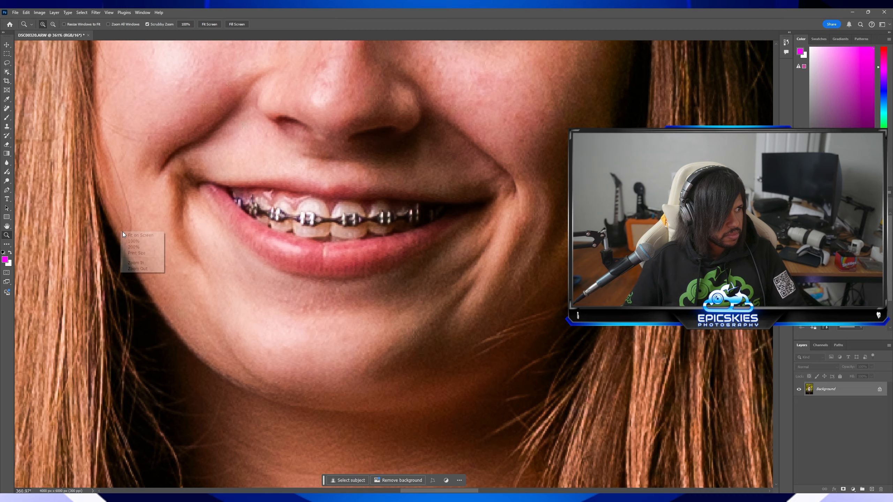
key("ctrl+0")
scroll(339, 234, "down", 1)
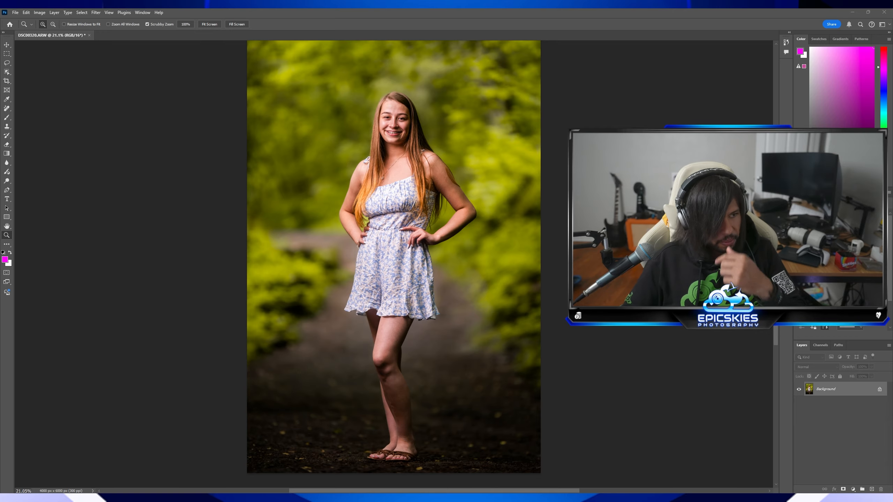
left_click(433, 143)
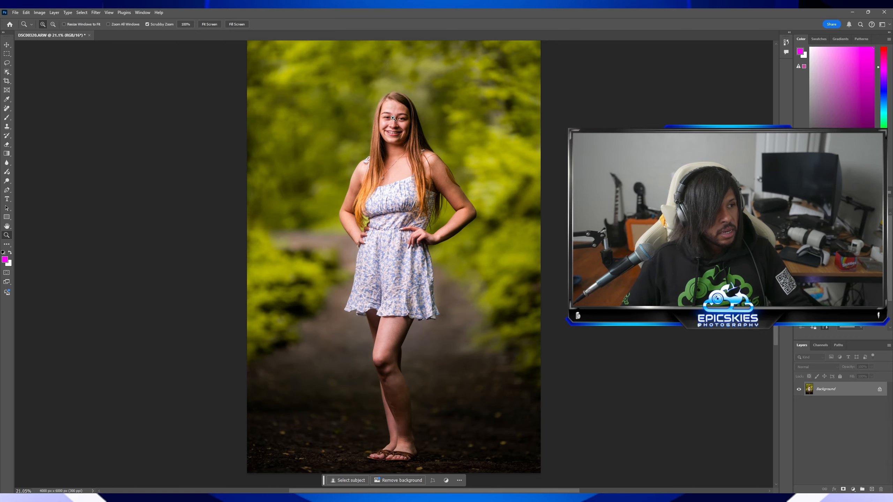
left_click_drag(386, 119, 433, 128)
right_click(434, 128)
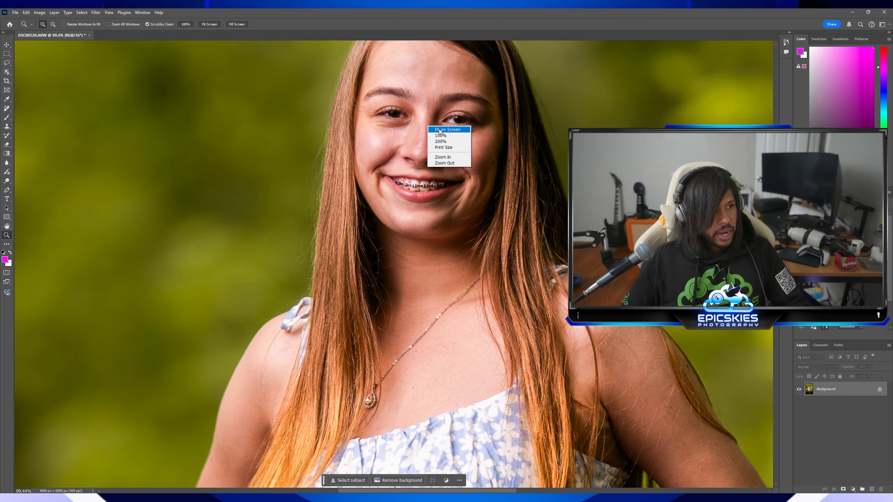
left_click(442, 128)
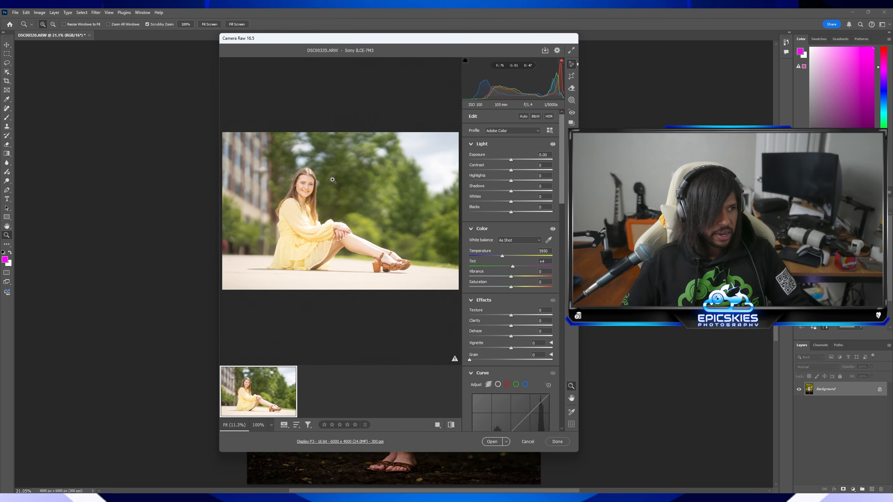
- Enlarge and reposition the Camera Raw window showing DSC00335.ARW, with the whole photo fitted in view
left_click(333, 180)
right_click(344, 106)
left_click(372, 112)
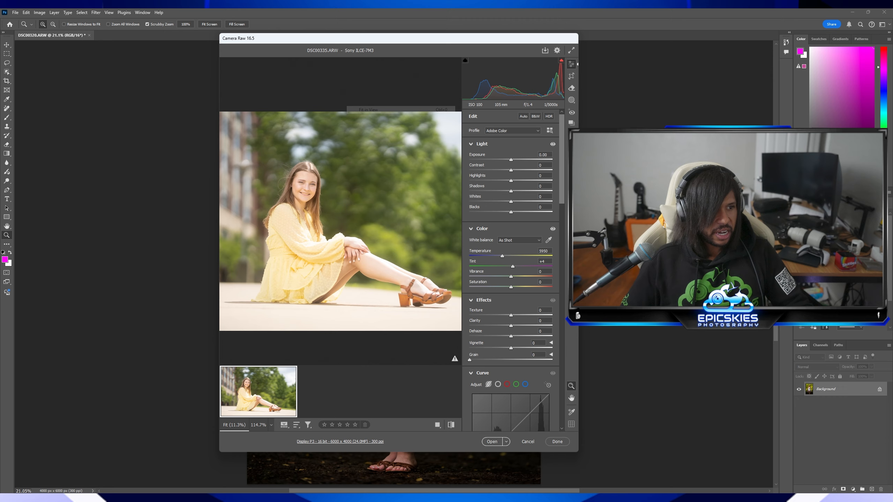
left_click_drag(577, 452, 807, 426)
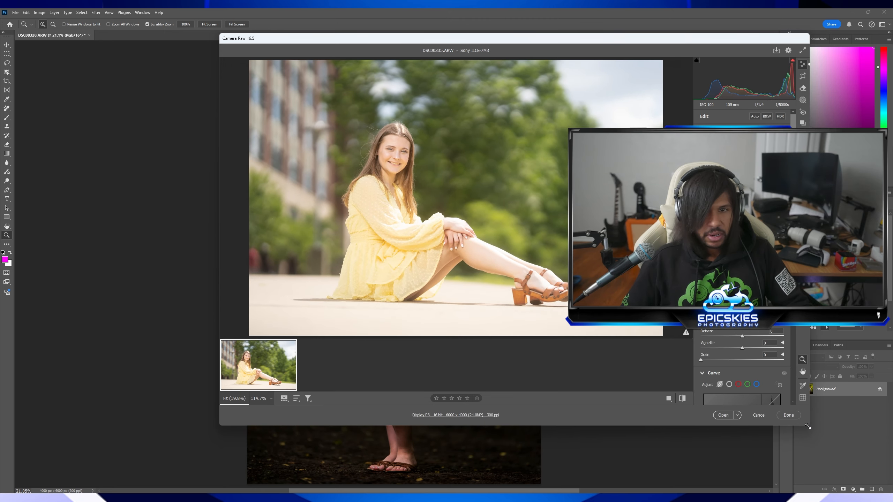
left_click_drag(535, 43, 300, 70)
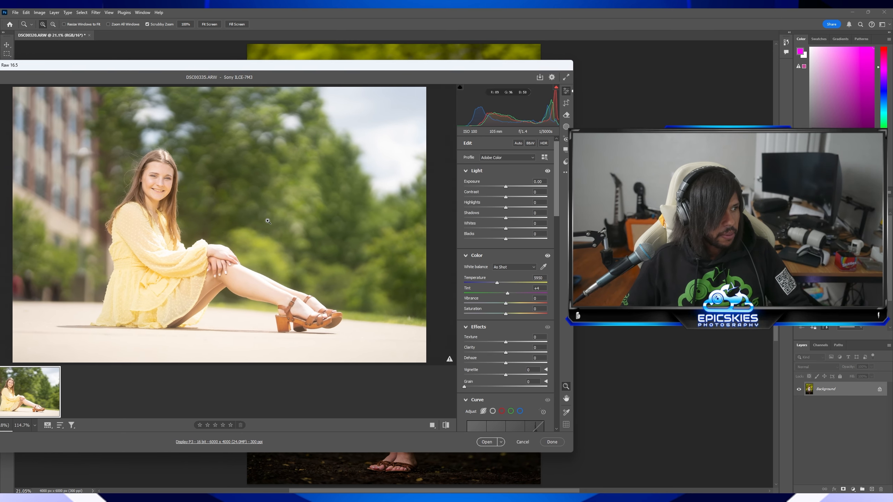
- Set DSC00335.ARW to contrast +53, highlights -100, exposure -0.60 and dehaze +20, and open it for editing
left_click_drag(152, 180, 236, 192)
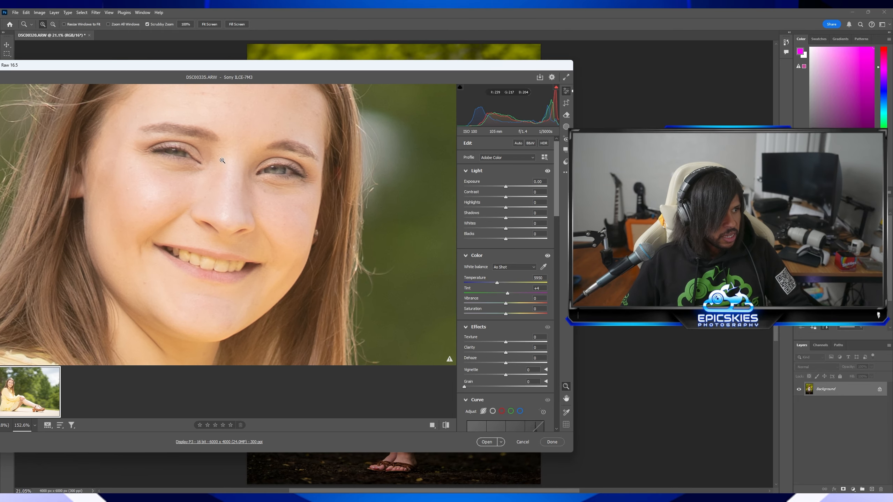
left_click_drag(223, 160, 268, 160)
right_click(170, 79)
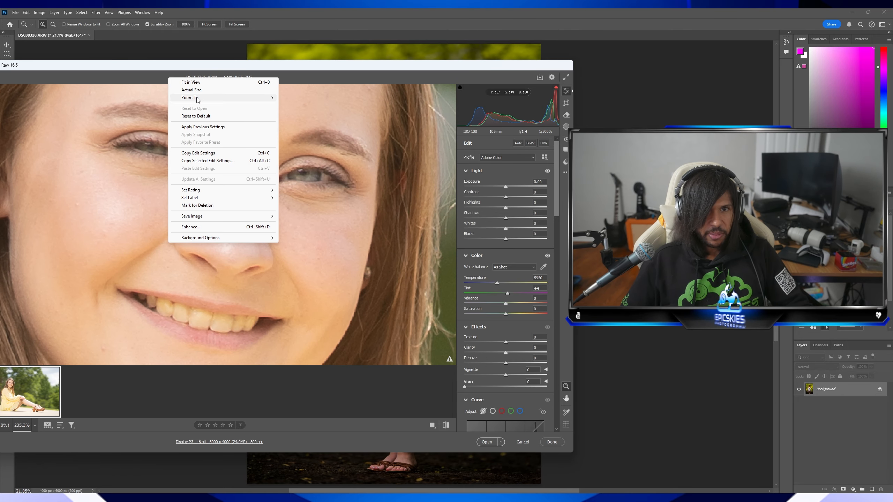
left_click(197, 81)
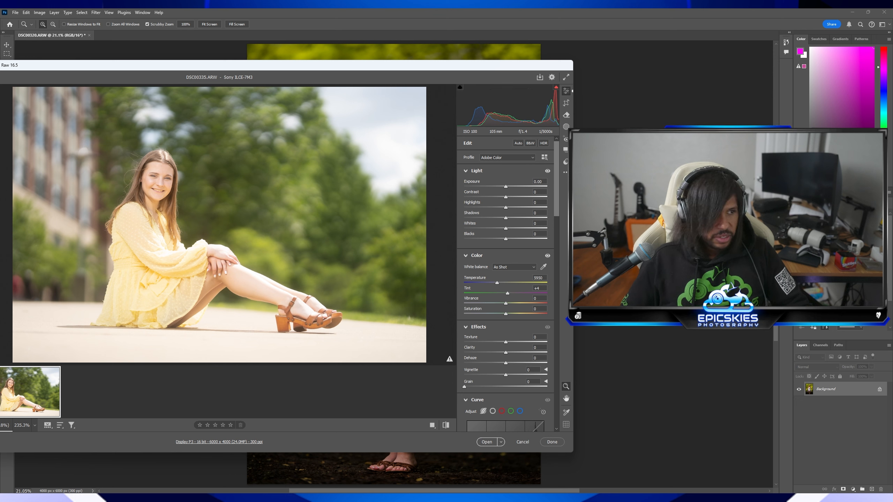
left_click_drag(508, 194, 530, 194)
left_click_drag(469, 205, 456, 202)
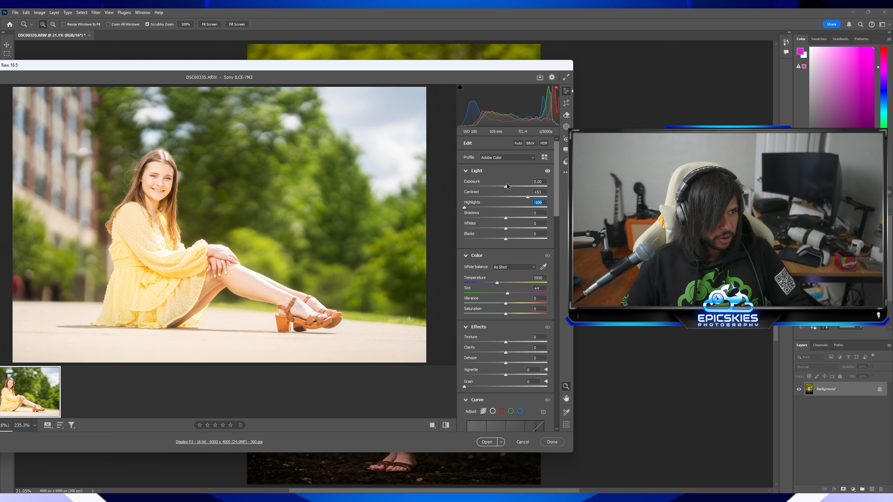
left_click_drag(507, 187, 503, 186)
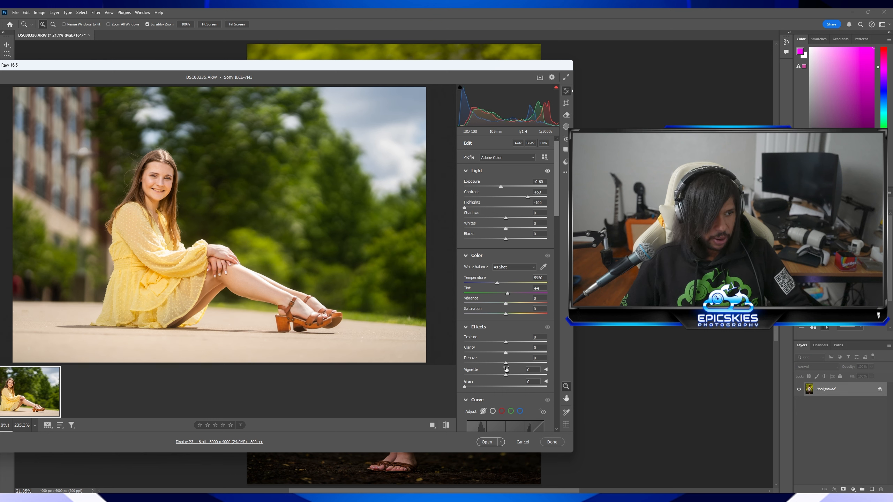
left_click_drag(505, 363, 515, 359)
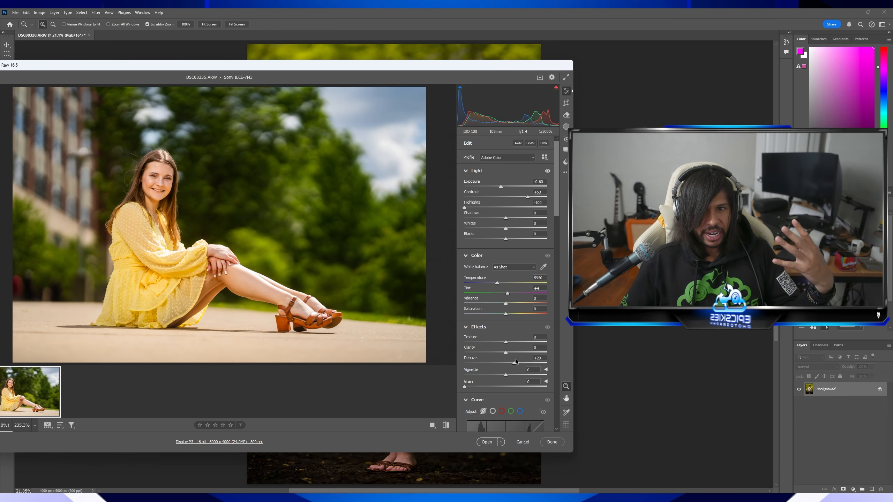
left_click(487, 442)
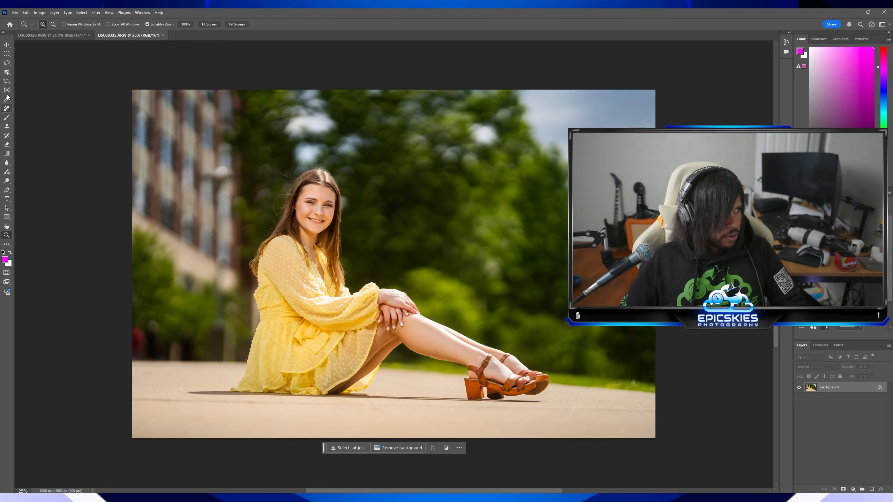
left_click(8, 82)
left_click_drag(102, 82, 87, 88)
key("Return")
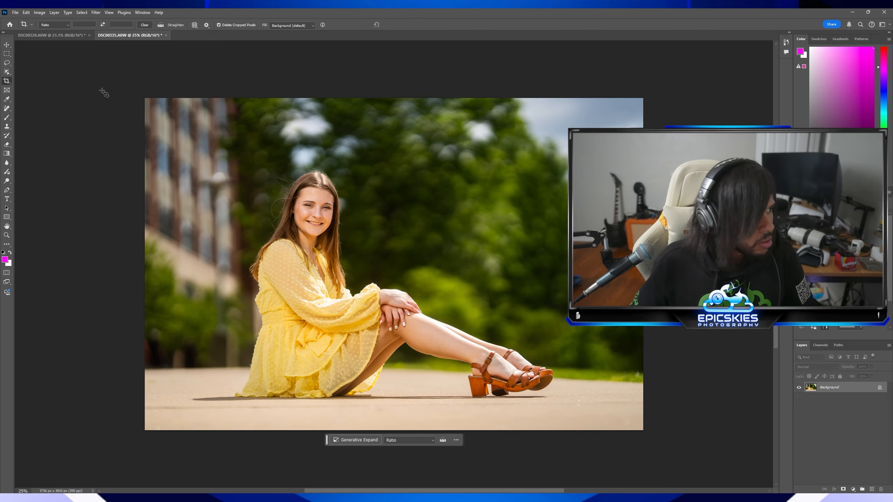
key("ctrl+z")
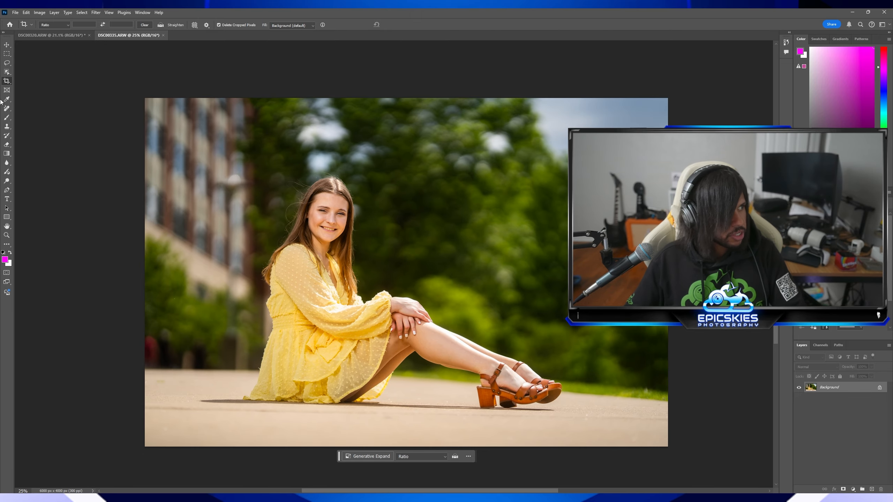
- Straighten the photo with the Crop tool by rotating it slightly counterclockwise in small increments
left_click(7, 80)
left_click_drag(119, 97, 108, 101)
key("Return")
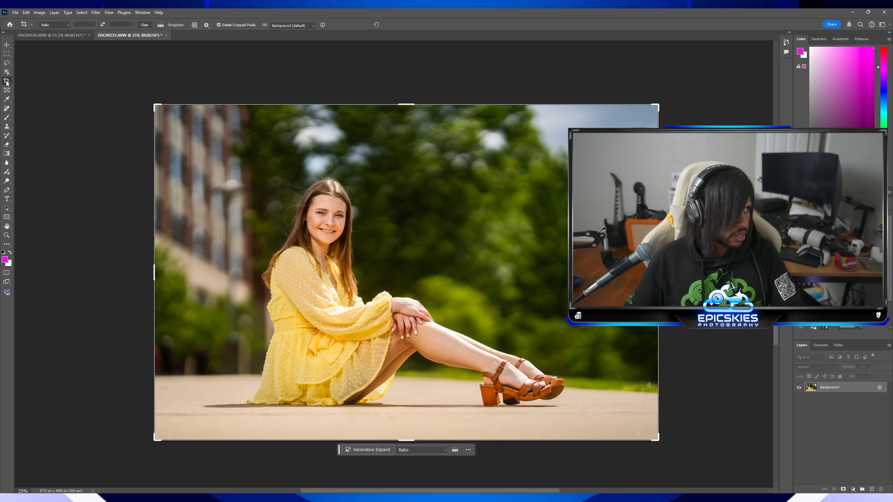
left_click_drag(118, 97, 113, 100)
key("Return")
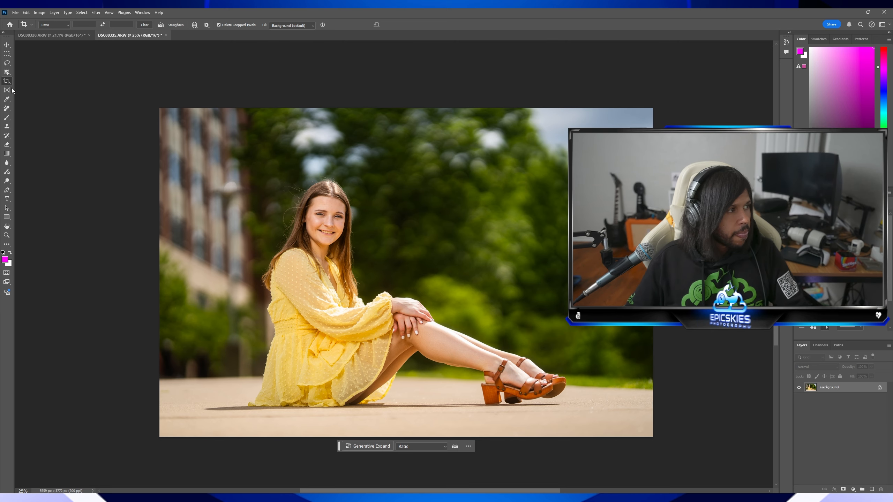
left_click(125, 93)
left_click_drag(144, 101, 130, 105)
key("Return")
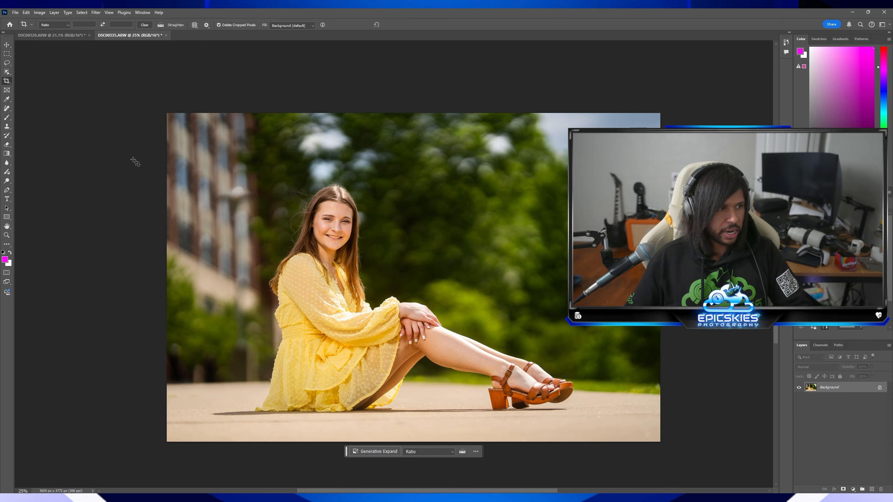
- Inspect the subject's face and teeth up close and open the photo in the Camera Raw Filter
left_click(7, 236)
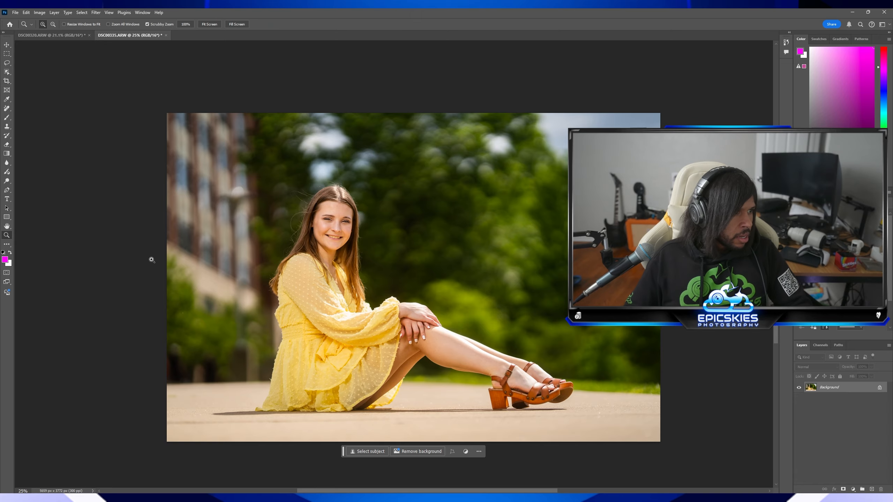
left_click_drag(339, 225, 386, 229)
left_click_drag(329, 162, 339, 157)
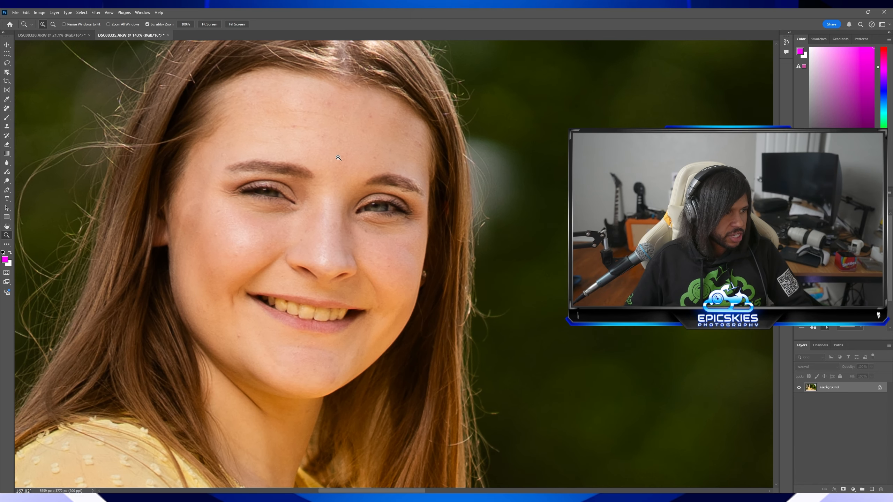
scroll(342, 320, "down", 2)
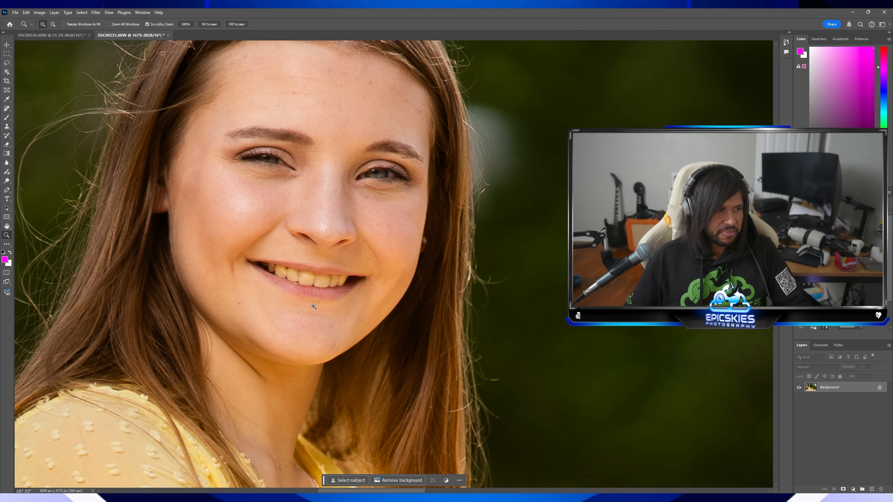
mouse_move(314, 308)
left_mouse_down()
mouse_move(334, 307)
mouse_move(327, 305)
left_mouse_up()
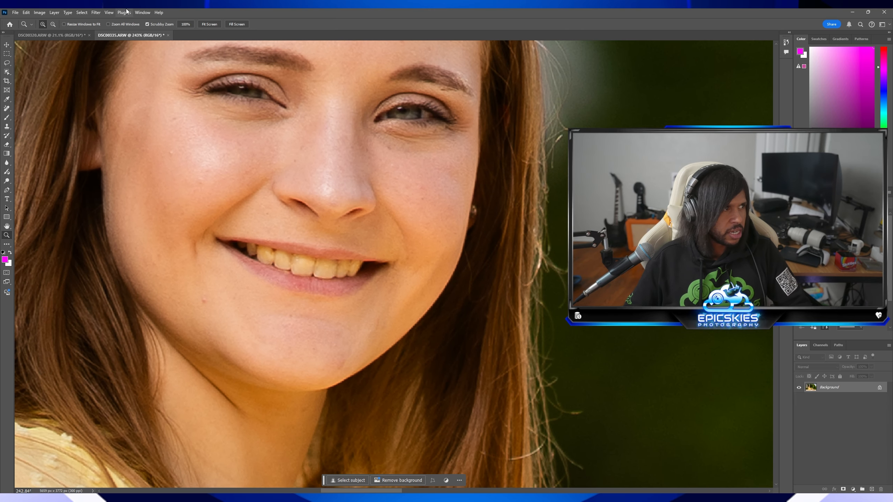
left_click(96, 13)
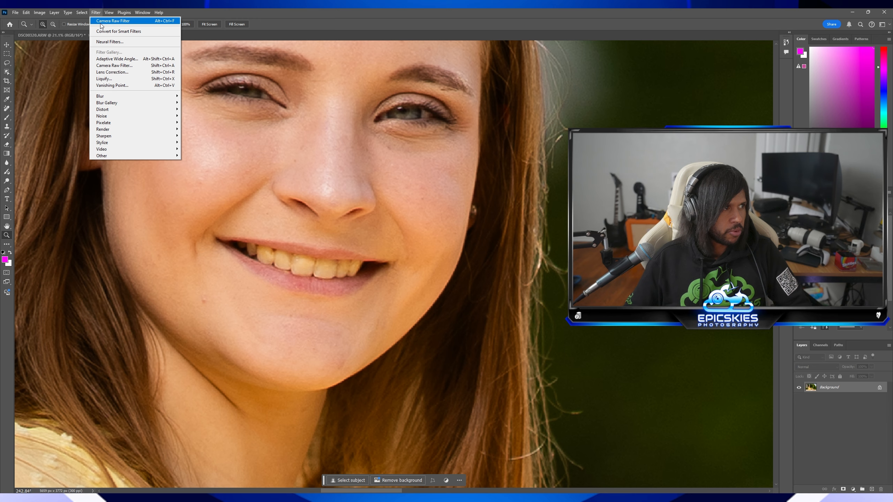
left_click(115, 66)
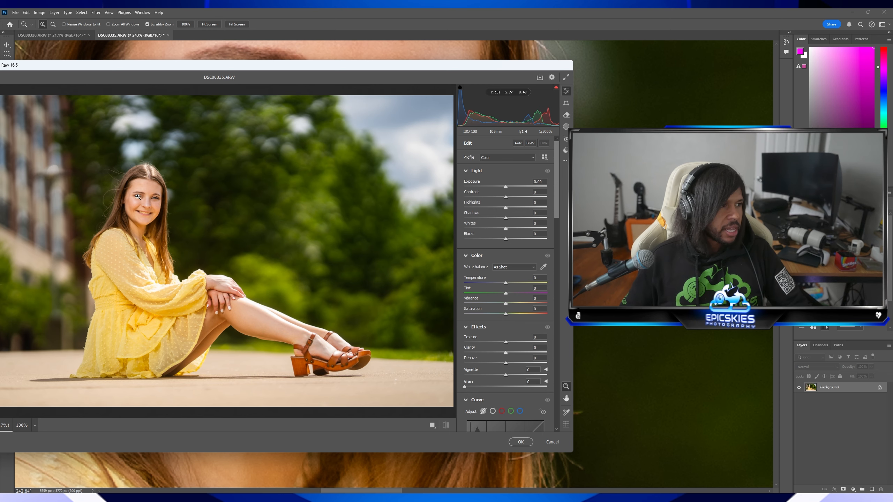
- Paint a size 4 brush mask over the subject's teeth
left_click_drag(134, 198, 316, 192)
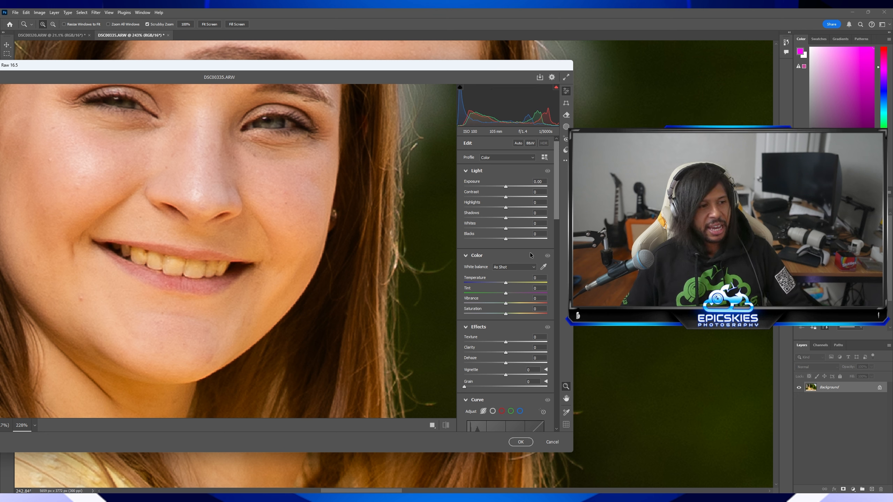
left_click(566, 127)
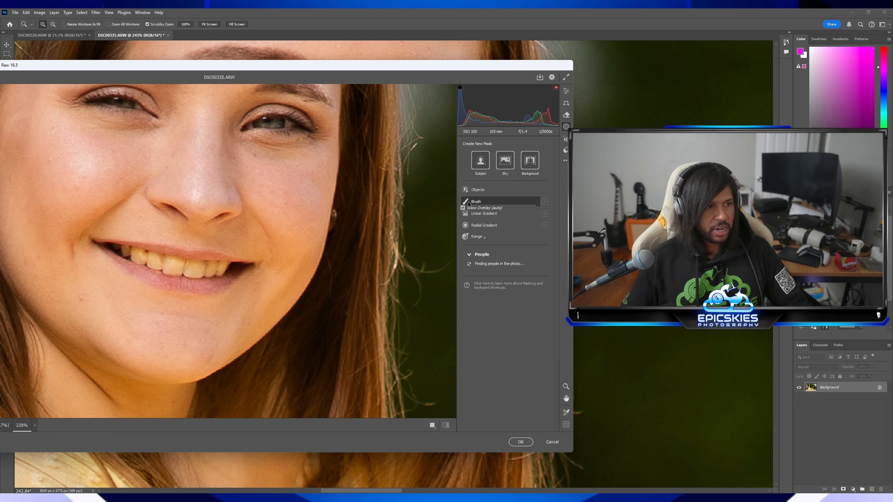
left_click(492, 203)
key("bracketleft")
key("bracketleft")
key("bracketleft")
key("bracketleft")
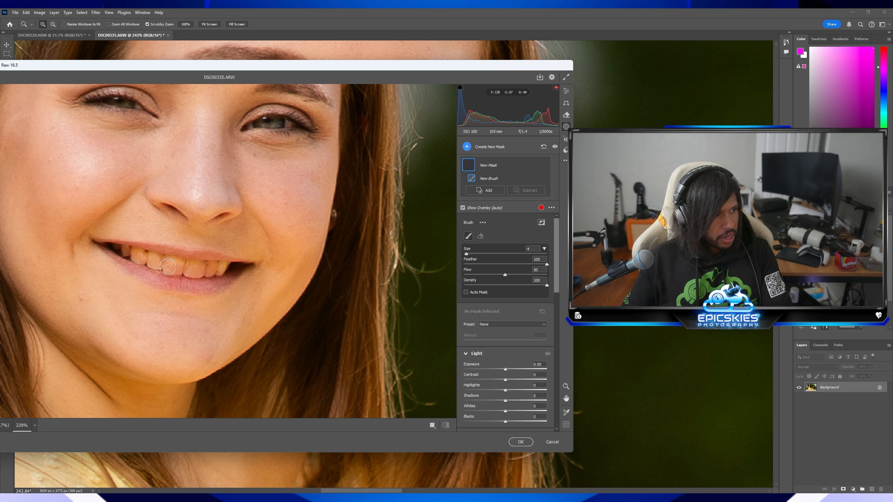
left_click_drag(186, 268, 228, 265)
- Set the brush mask's temperature to -29 and saturation to -49 to whiten the teeth
scroll(467, 306, "down", 4)
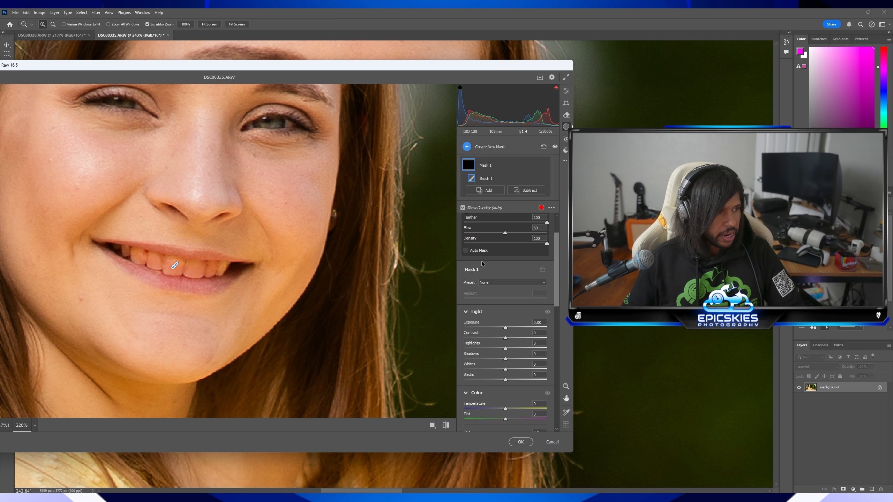
left_click_drag(502, 326, 503, 326)
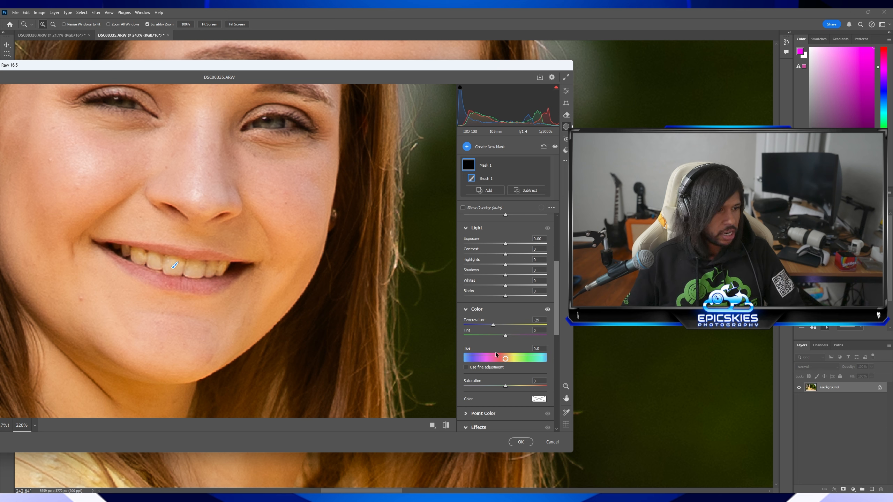
left_click_drag(504, 385, 485, 381)
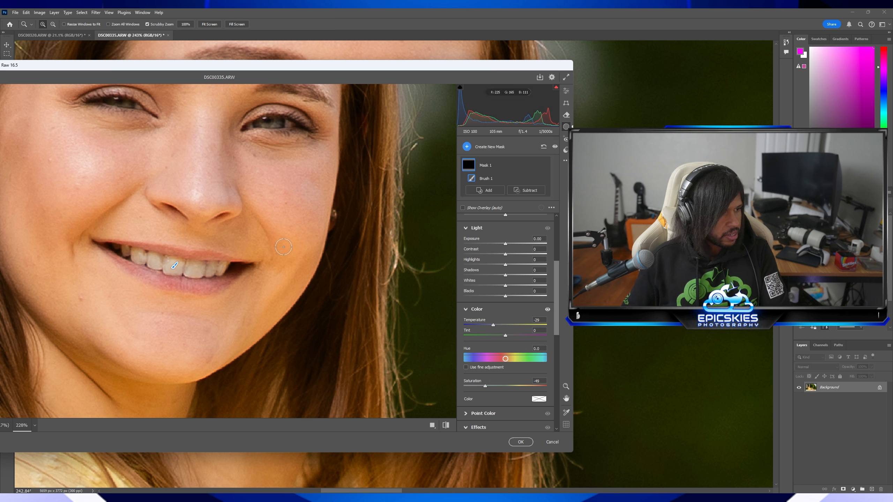
- Try to clean up the teeth mask by subtracting a brush stroke along the lower lip
left_click(516, 194)
left_click(517, 190)
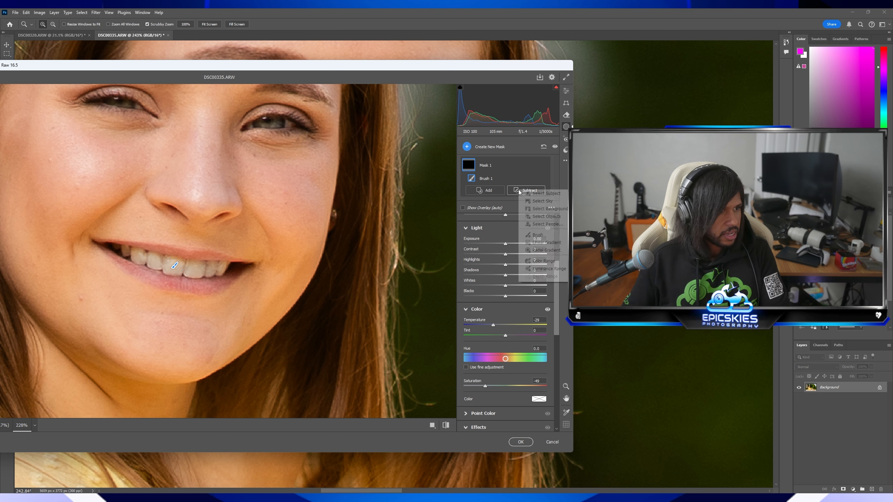
left_click(515, 188)
left_click(497, 187)
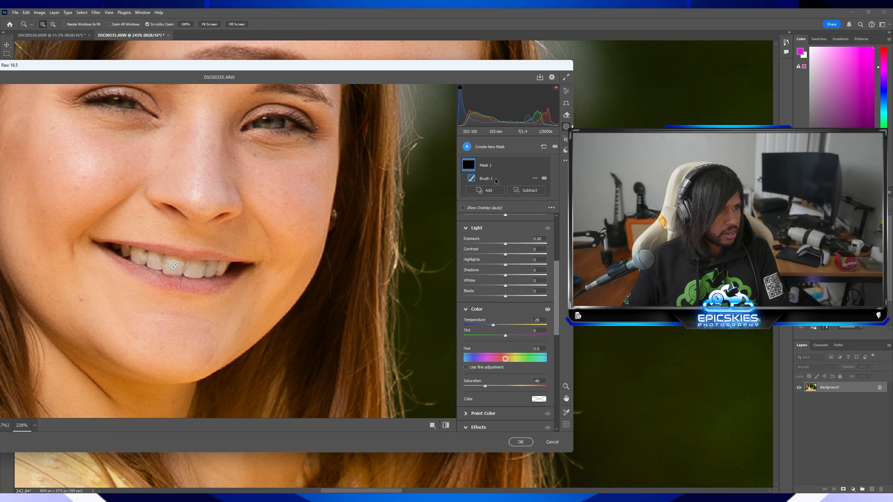
left_click(523, 191)
left_click(535, 236)
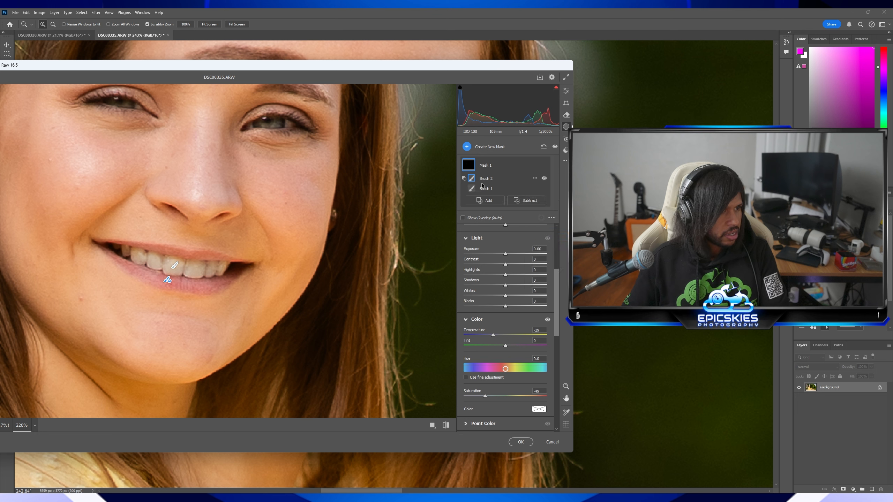
- Delete the brushed teeth mask together with its subtracted stroke
left_click_drag(556, 283, 559, 232)
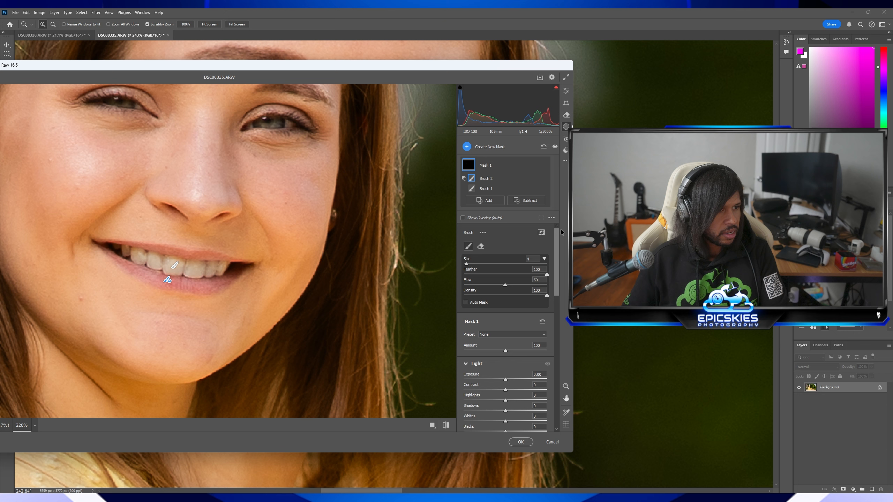
left_click(494, 189)
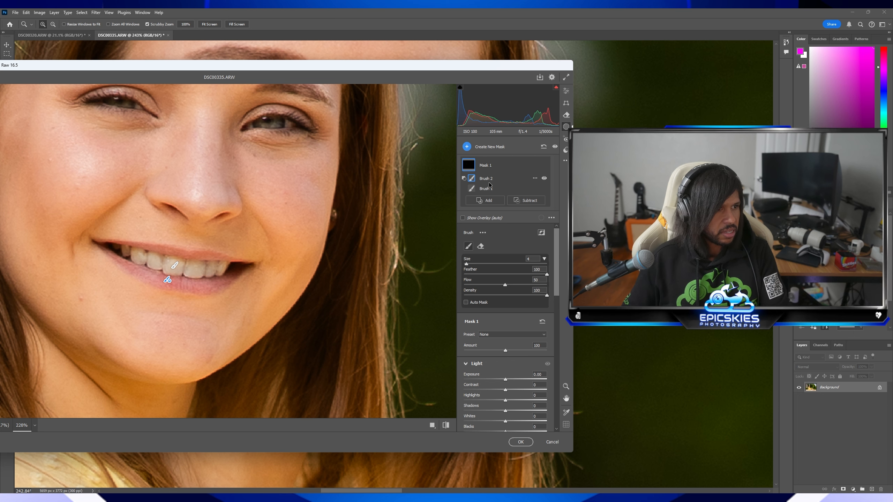
key("Delete")
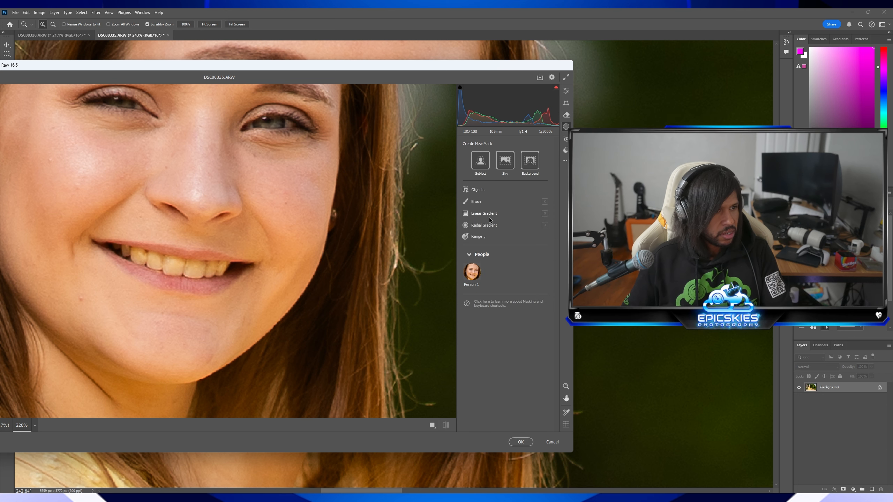
- Create a Teeth mask for Person 1, set temperature to -23 and saturation to -24, and apply the filter
left_click(475, 266)
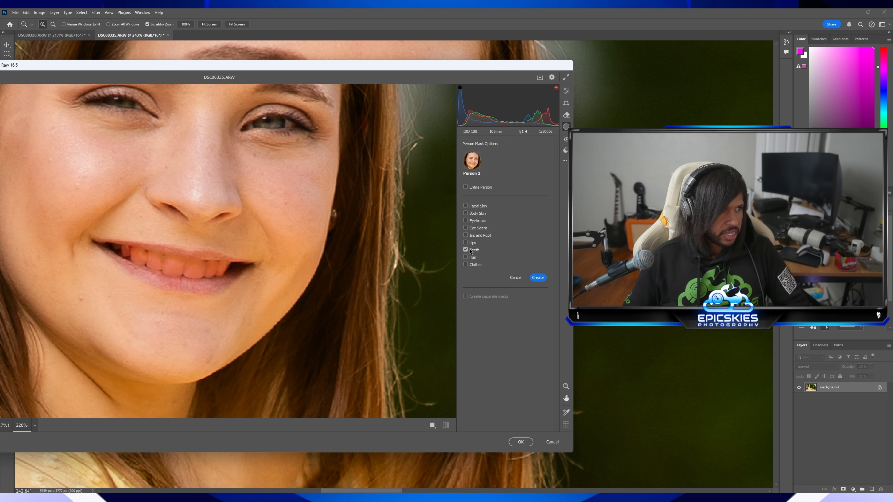
left_click(538, 278)
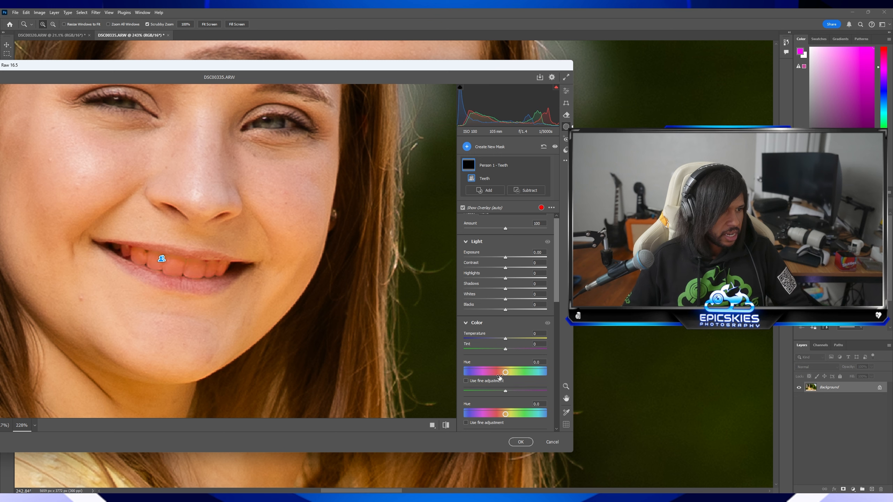
left_click_drag(505, 400, 487, 401)
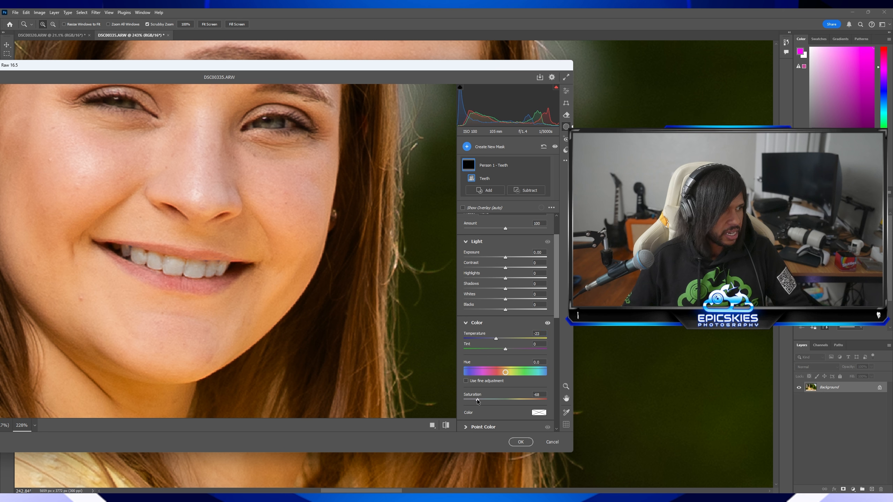
left_click_drag(485, 401, 493, 400)
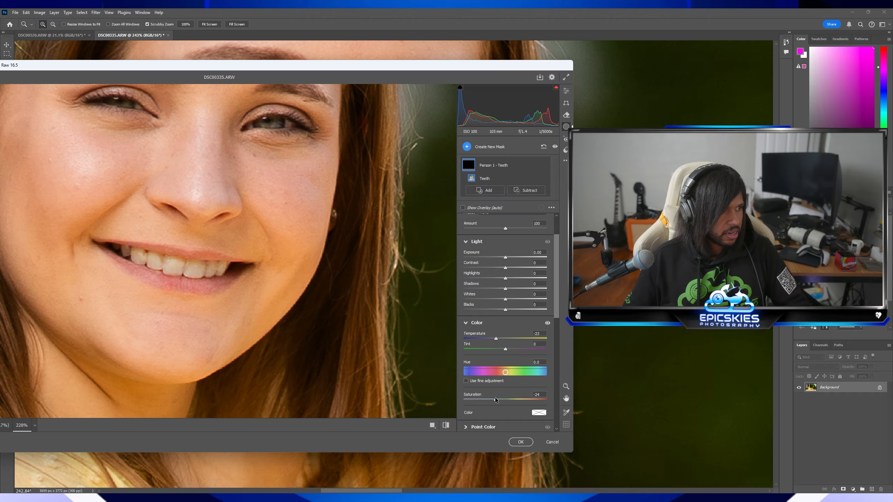
left_click(520, 441)
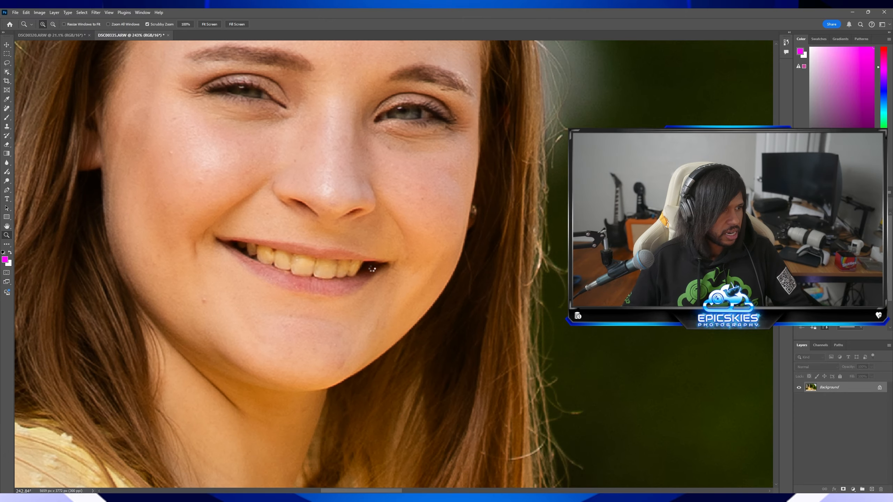
- Check the whitened teeth, reopen the photo in the Camera Raw Filter and create a new Person 1 Teeth mask
mouse_move(316, 266)
left_mouse_down()
mouse_move(331, 267)
mouse_move(300, 269)
left_mouse_up()
right_click(300, 269)
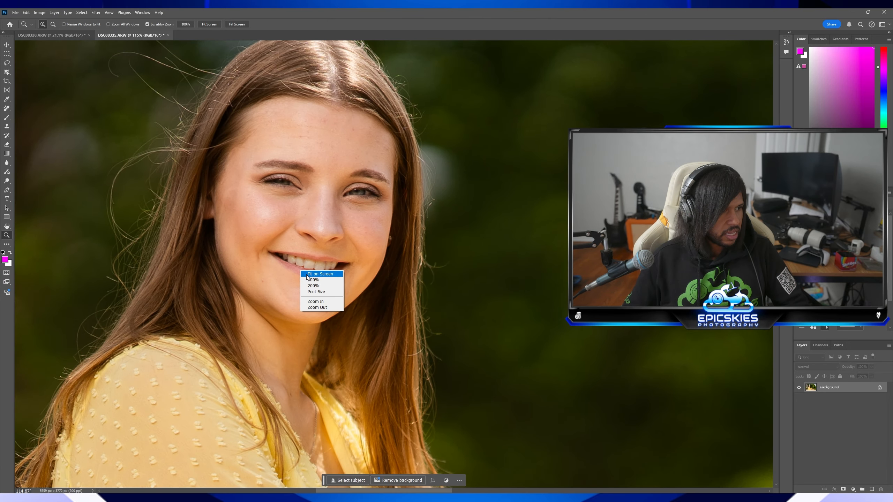
left_click(311, 274)
left_click_drag(283, 218, 333, 214)
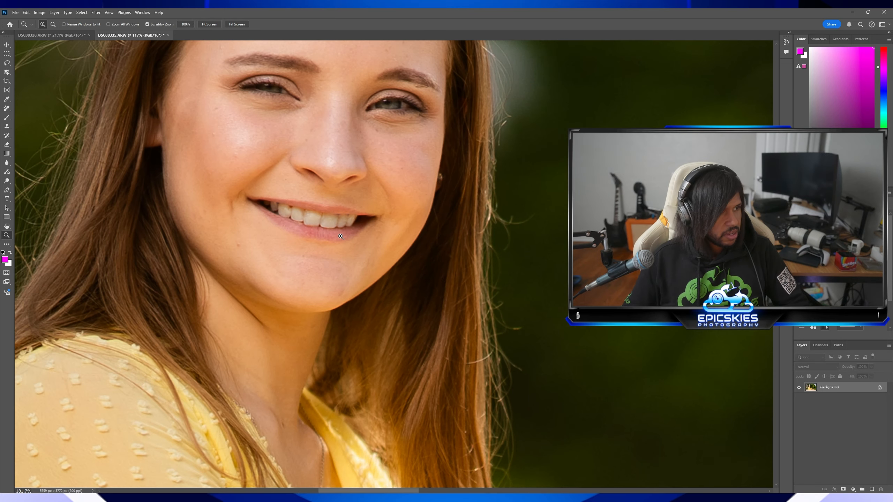
left_click(96, 12)
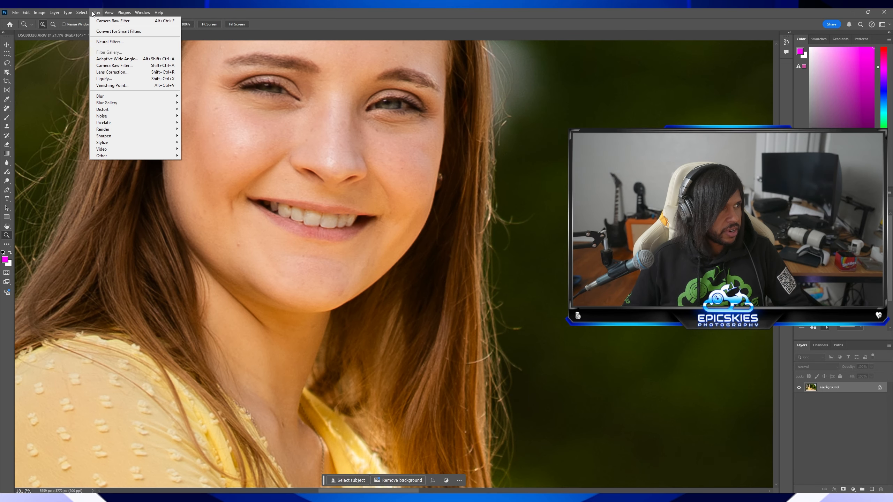
left_click(115, 64)
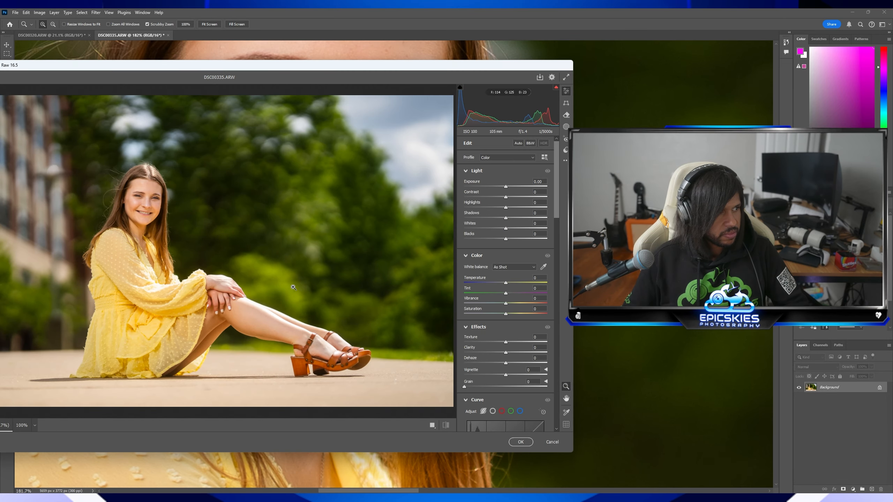
left_click_drag(149, 212, 243, 225)
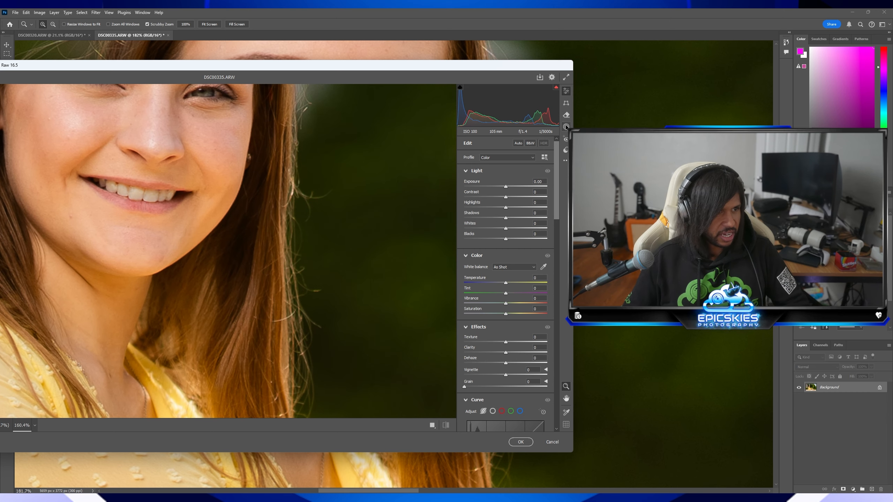
key("m")
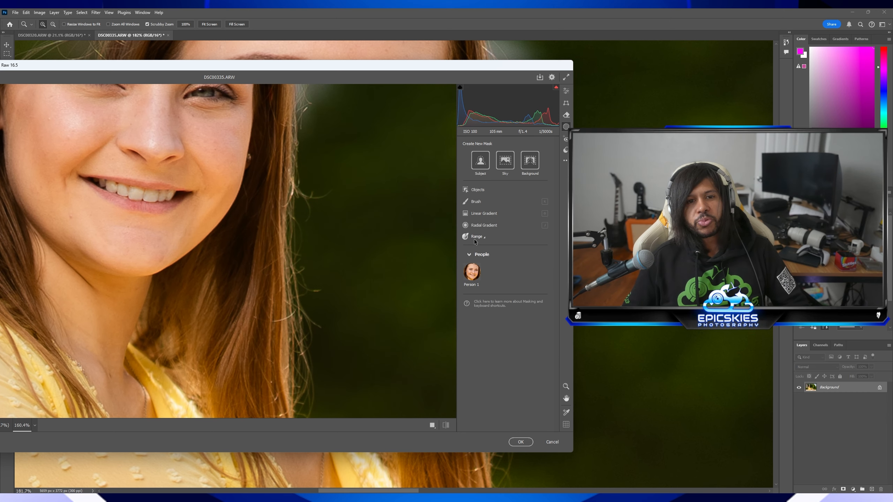
left_click(472, 271)
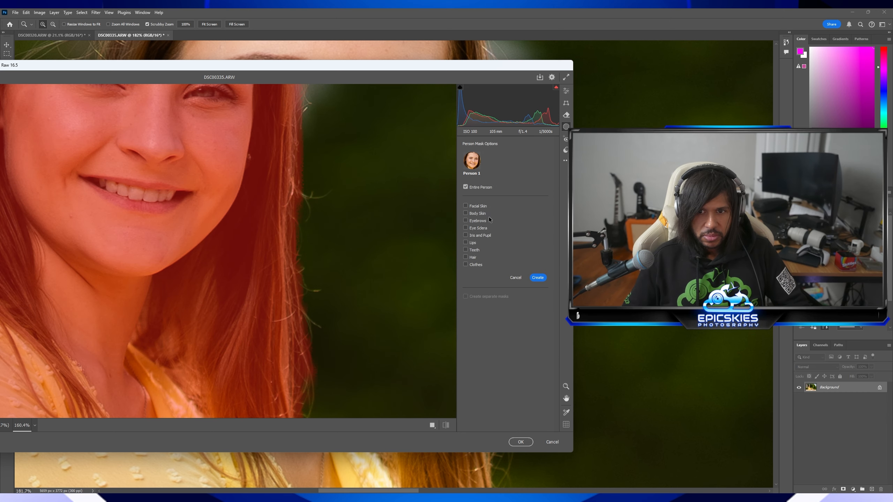
left_click(466, 250)
left_click(537, 278)
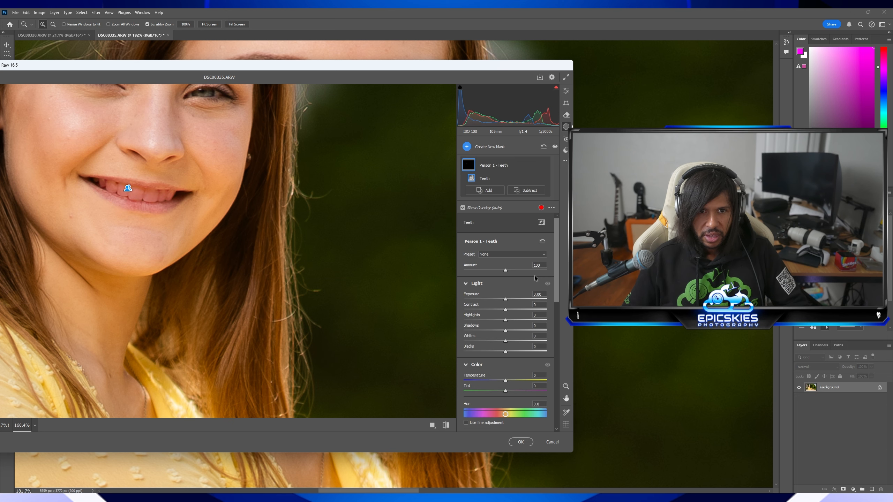
- Set the teeth mask to whites +24, temperature -21 and saturation +23, and apply the filter
left_click_drag(505, 340, 516, 341)
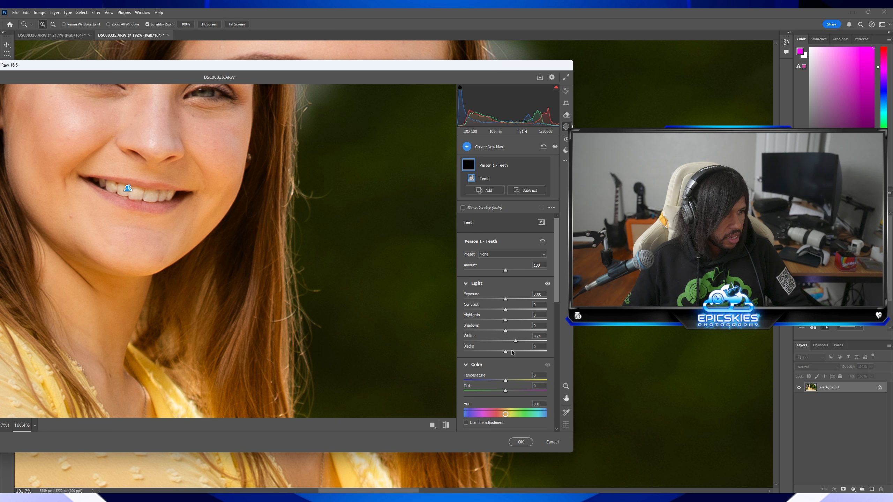
scroll(504, 357, "down", 1)
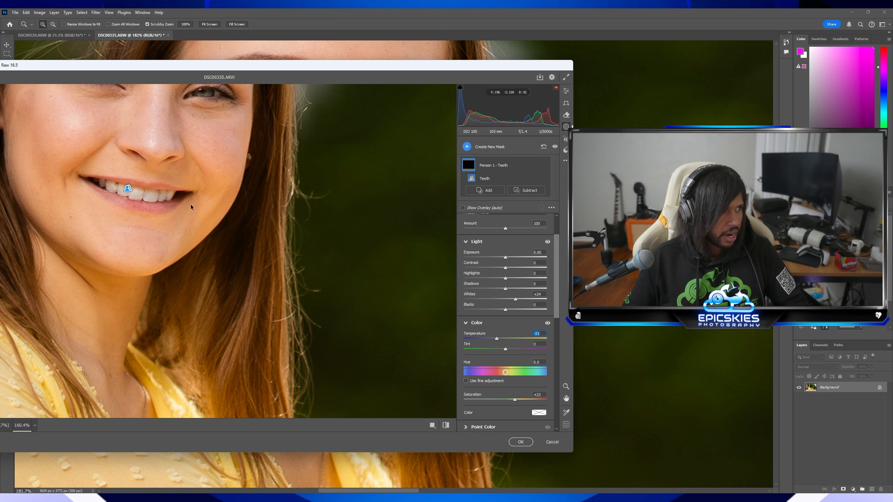
left_click(521, 442)
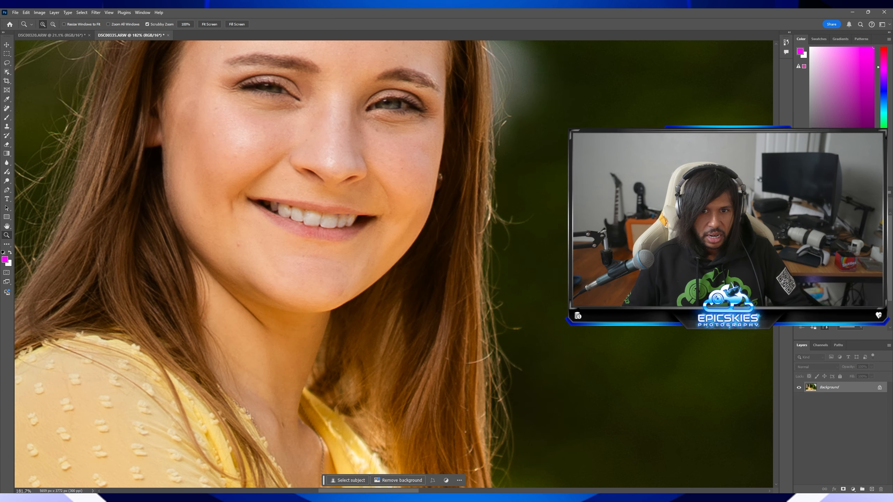
- Examine the whitened teeth up close and with the whole photo fitted in view
scroll(356, 216, "up", 3)
scroll(356, 216, "down", 4)
right_click(355, 216)
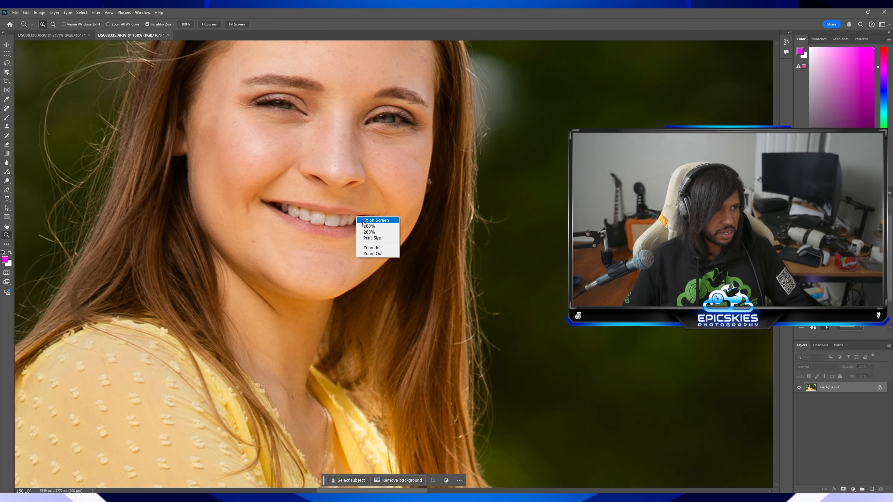
left_click(365, 220)
scroll(301, 206, "up", 6)
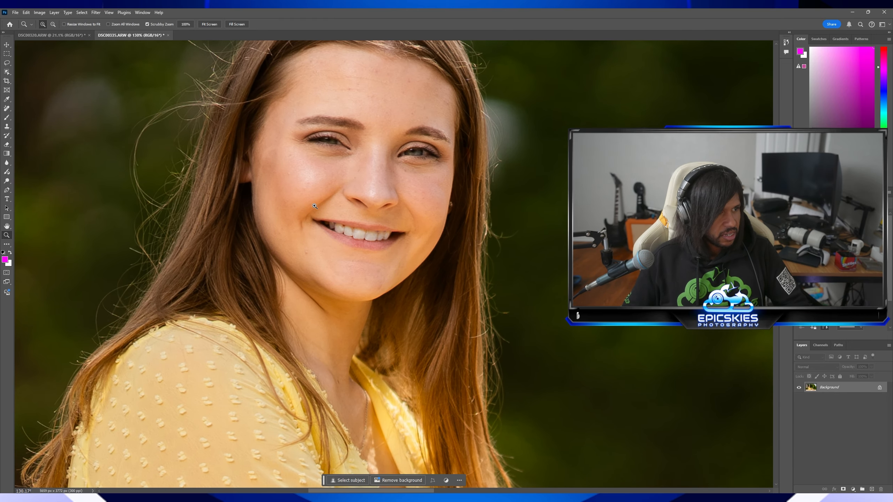
right_click(295, 194)
left_click(306, 198)
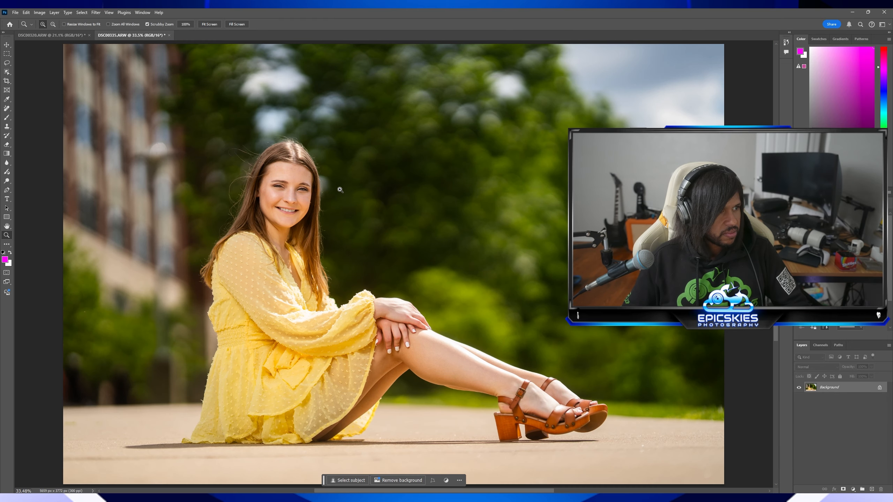
- Reopen the photo in the Camera Raw Filter, create a Person 1 Teeth mask with exposure -0.20, and apply the filter
left_click(109, 12)
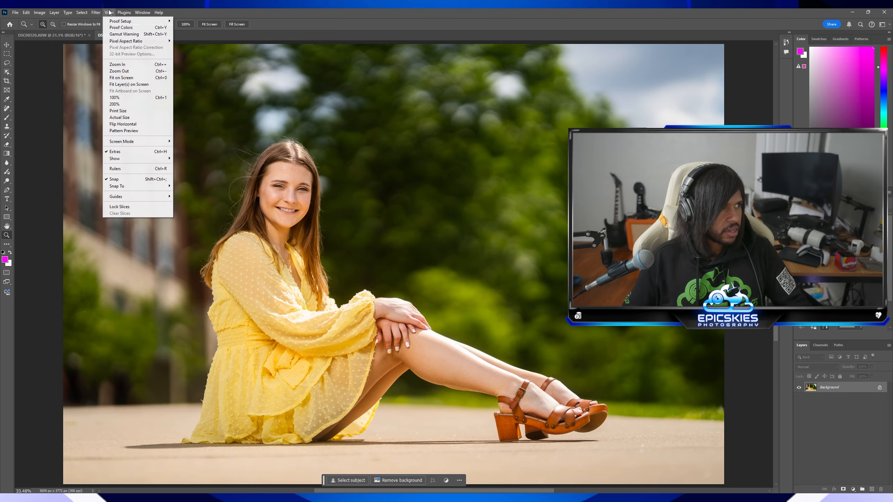
mouse_move(95, 12)
left_click(109, 66)
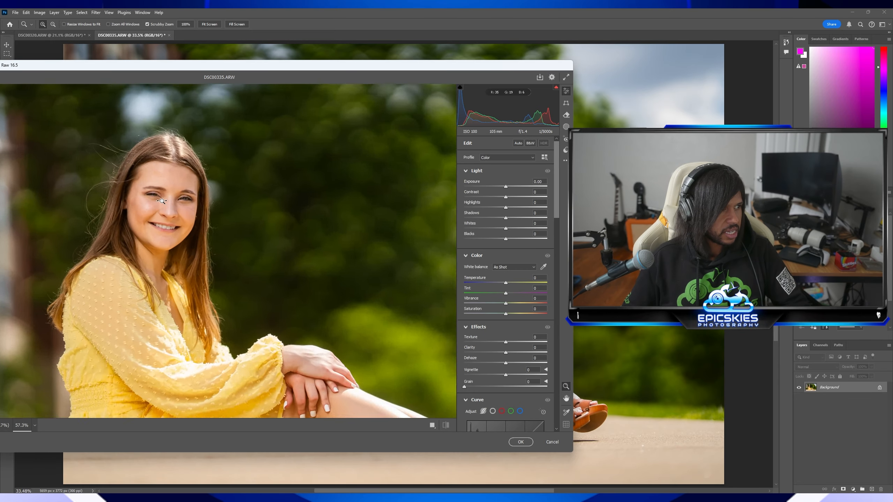
left_click_drag(162, 201, 196, 211)
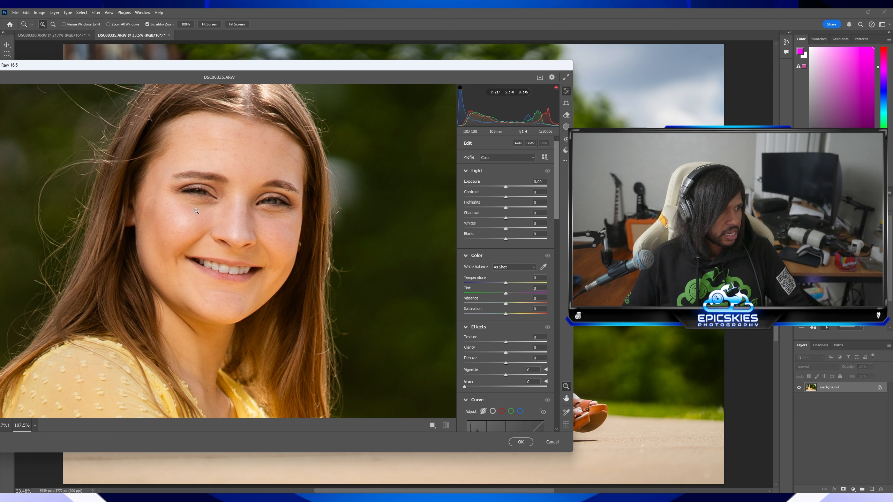
left_click(565, 128)
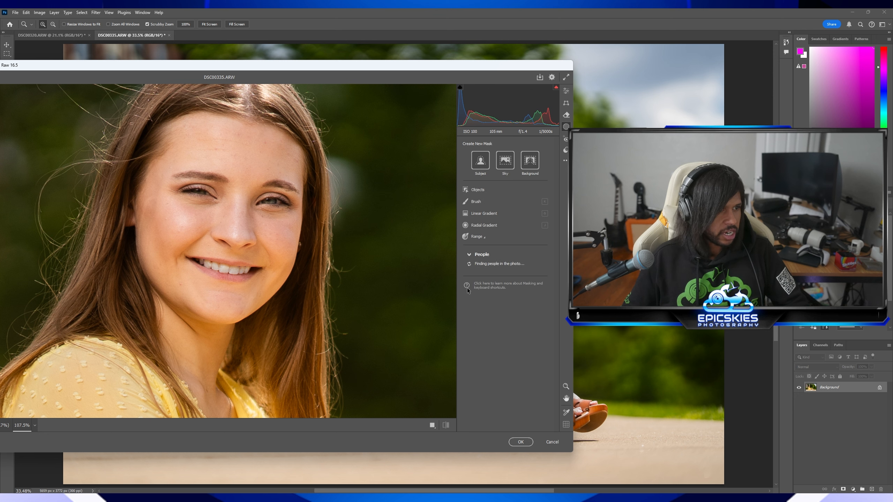
left_click(472, 271)
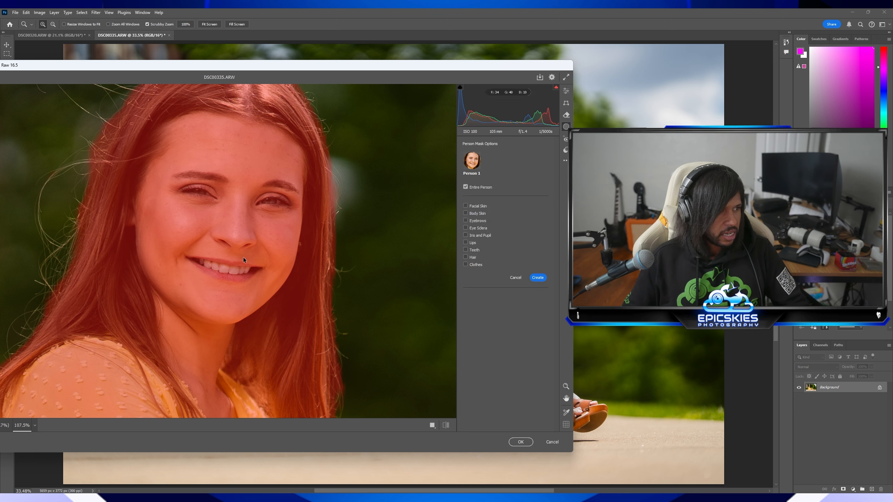
left_click(465, 249)
left_click(537, 277)
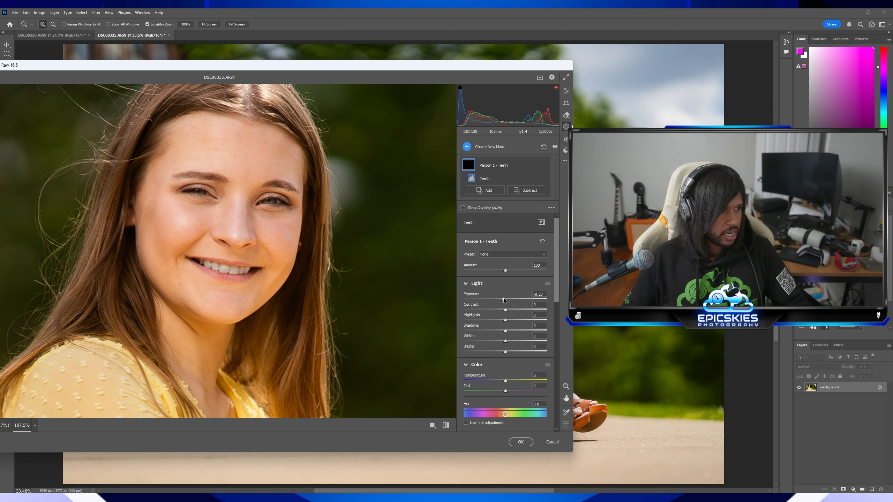
left_click(520, 442)
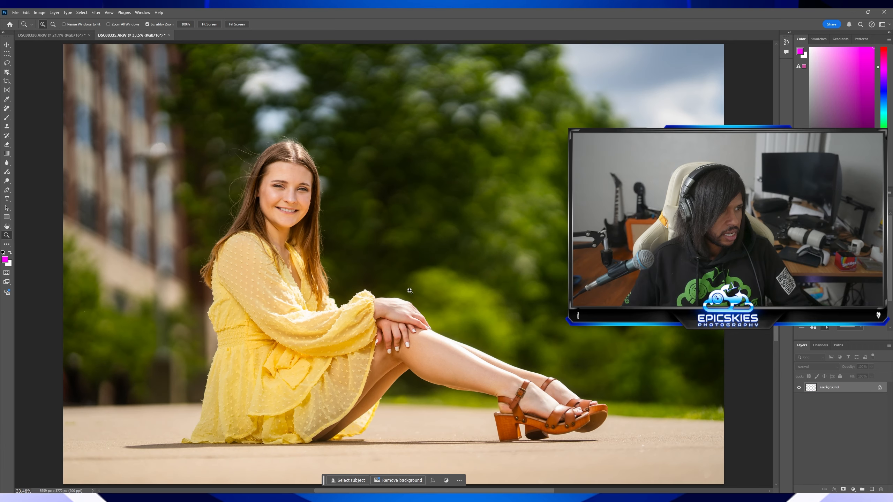
- Examine the face and the pavement around the sandals and dress hem for flaws, with the Remove tool ready at size 30
left_click(300, 218)
right_click(336, 227)
left_click(339, 231)
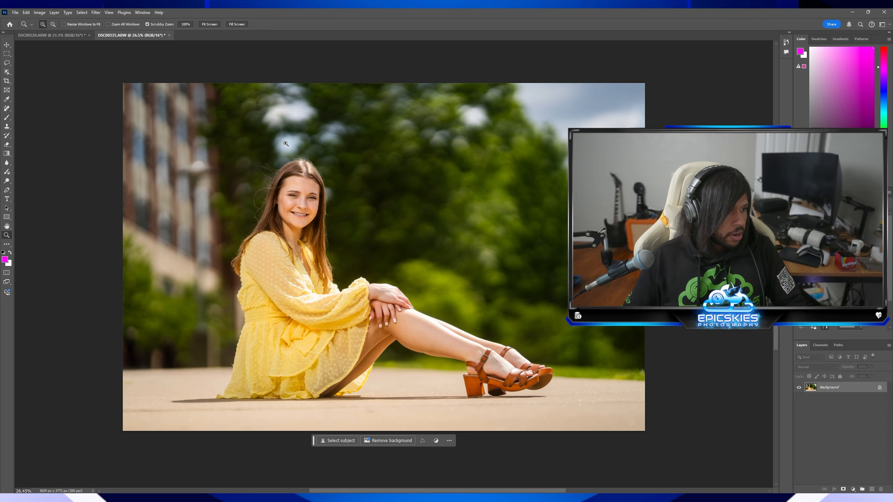
left_click_drag(595, 415, 628, 396)
mouse_move(533, 312)
left_mouse_down()
mouse_move(550, 312)
mouse_move(535, 310)
left_mouse_up()
key("j")
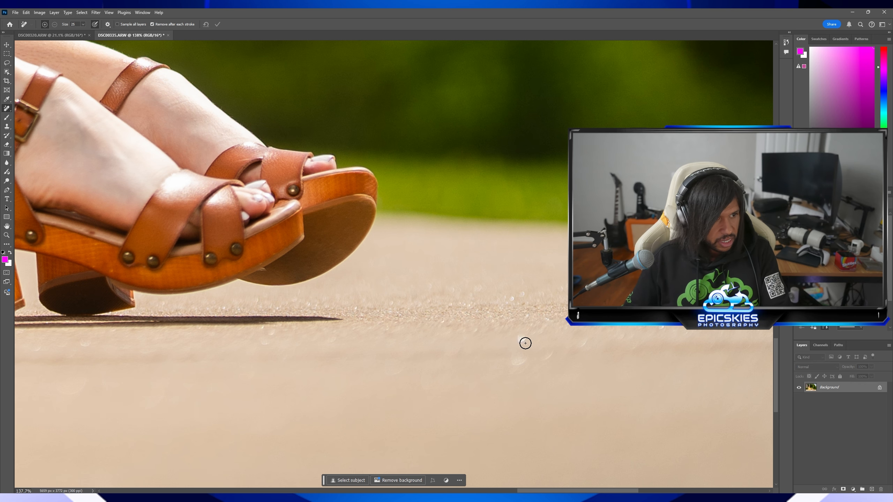
key("bracketright")
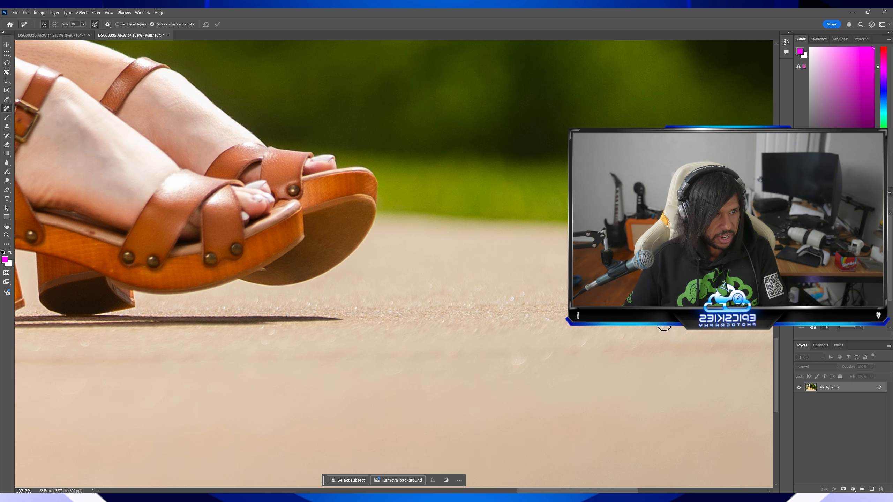
scroll(516, 380, "left", 10)
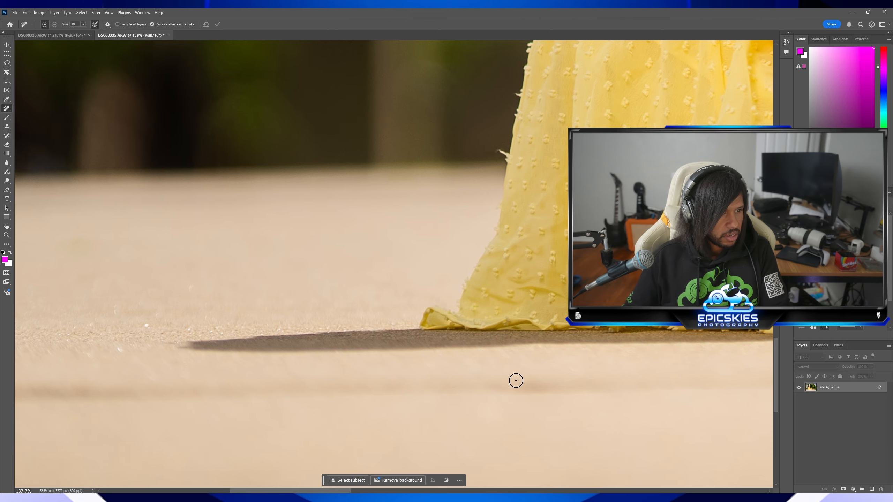
left_click(9, 235)
right_click(100, 243)
left_click(112, 258)
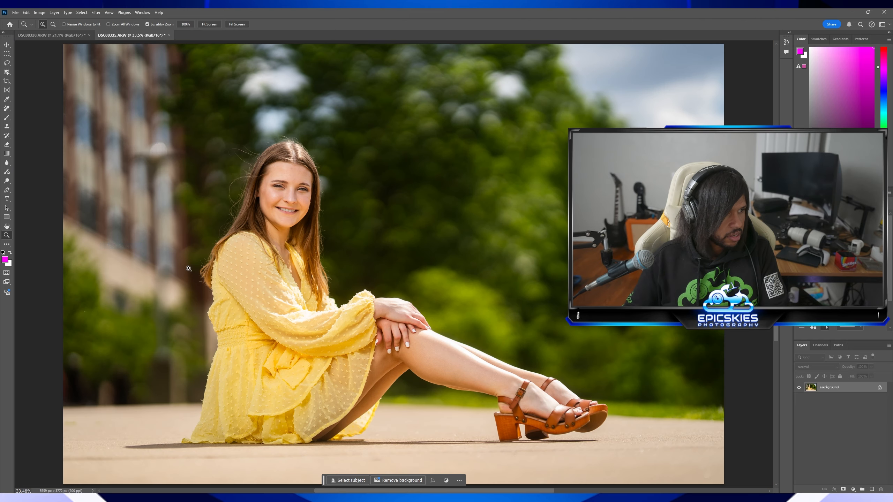
- Open the Camera Raw Filter, shift the greens' hue to -67 and raise their saturation in the Color Mixer
left_click_drag(366, 340, 363, 348)
key("shift+ctrl+a")
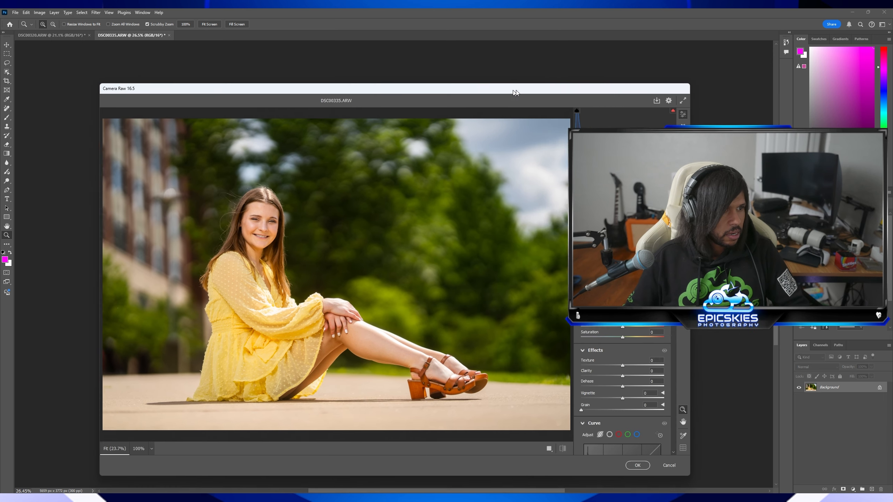
left_click_drag(553, 81, 433, 90)
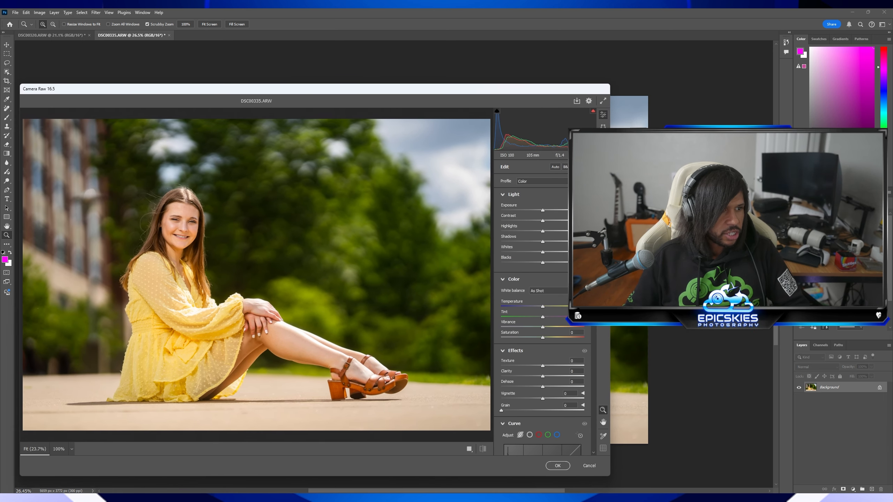
scroll(556, 283, "down", 10)
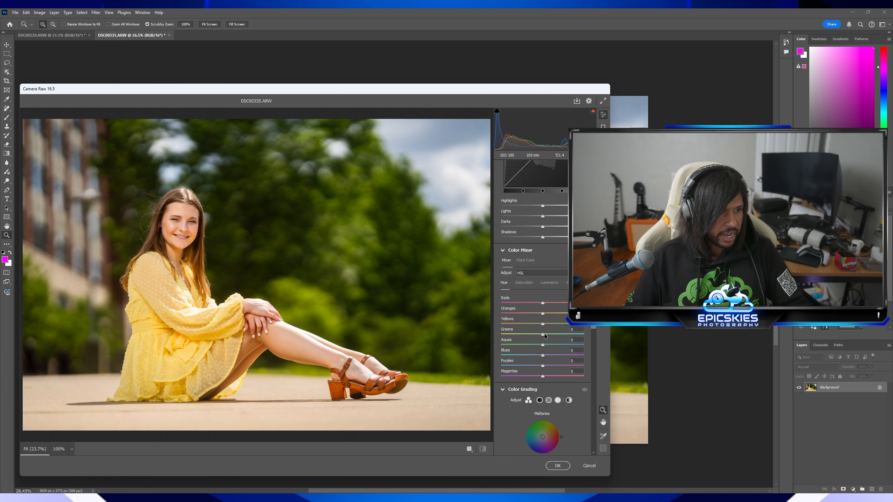
left_click_drag(533, 335, 511, 334)
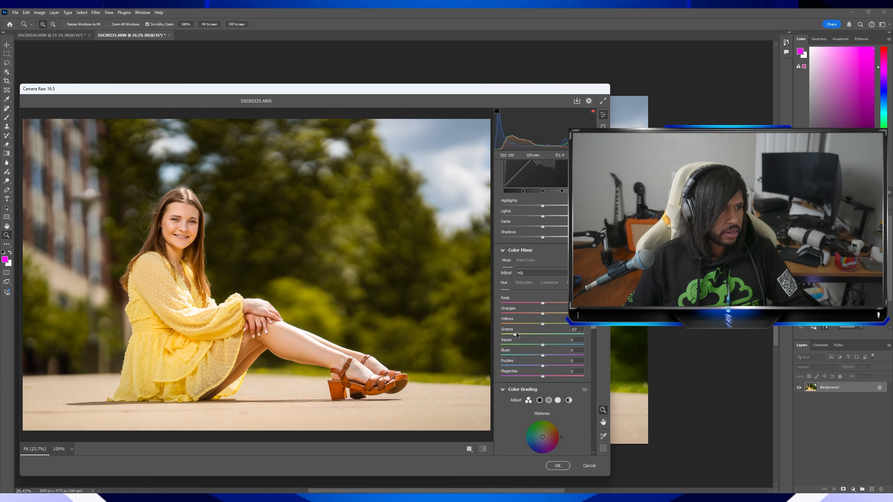
left_click(524, 283)
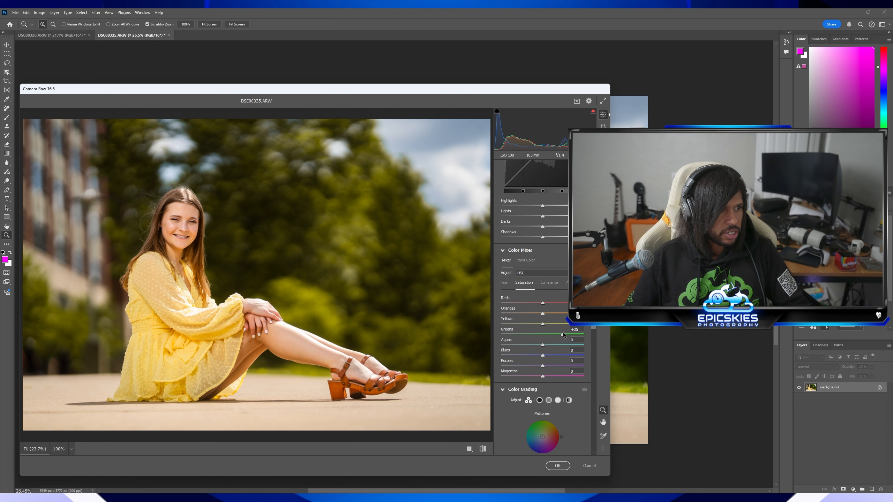
- Try a clarity increase on the whole photo, reset it to 0, and raise the contrast
scroll(561, 333, "up", 5)
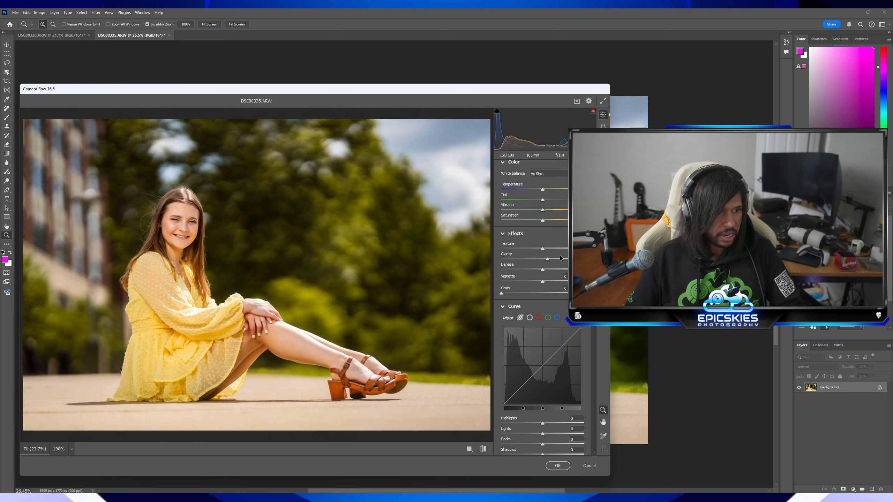
scroll(551, 237, "up", 4)
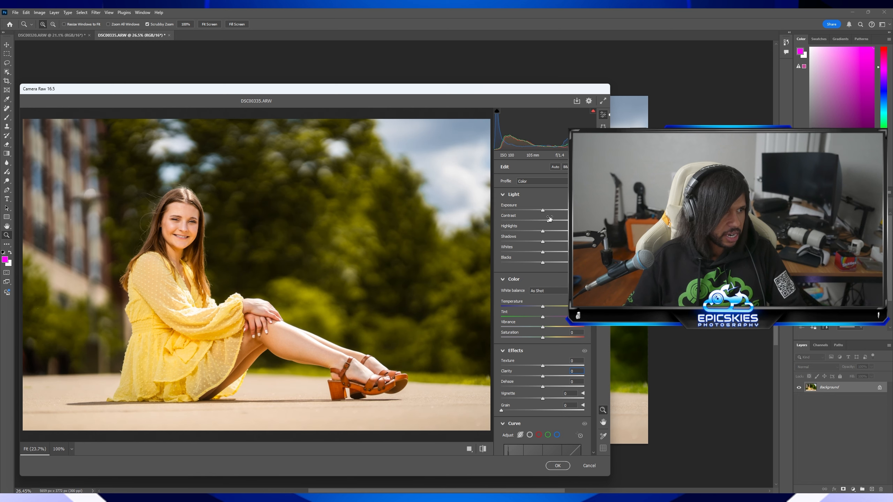
scroll(520, 234, "down", 4)
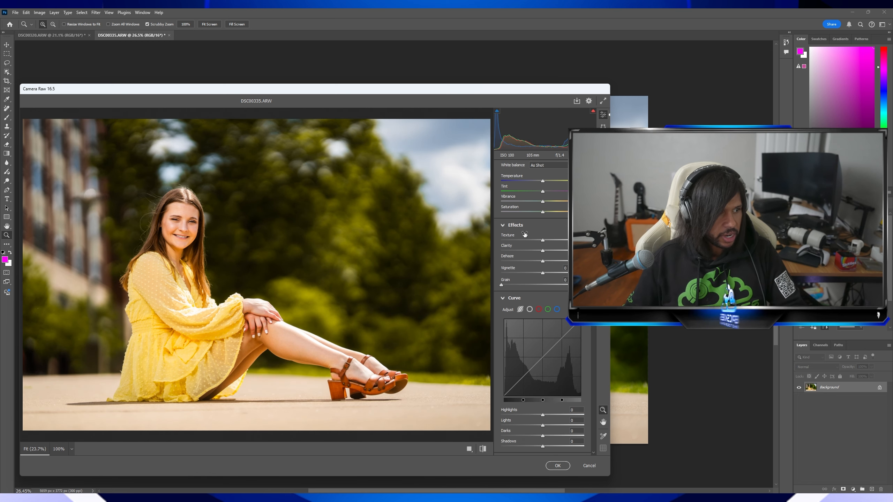
- Mask the background, set its texture to -63, clarity to -22 and dehaze to +3, and apply the filter
key("m")
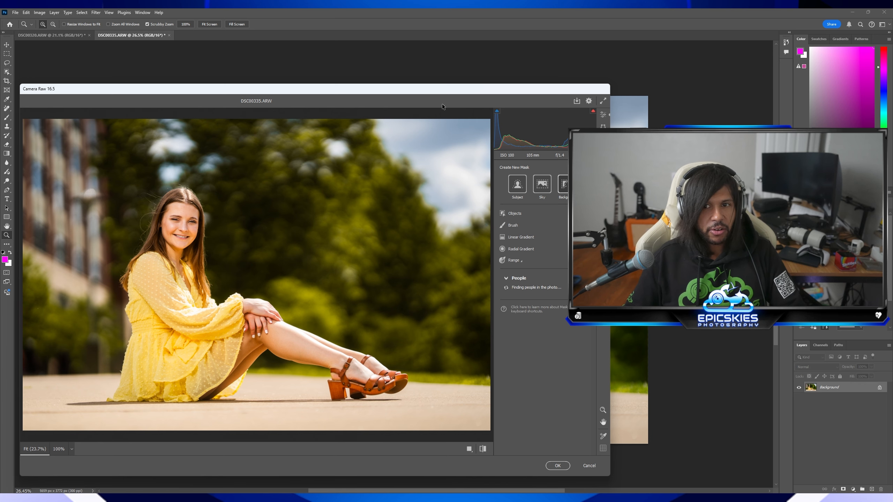
left_click_drag(432, 100, 497, 94)
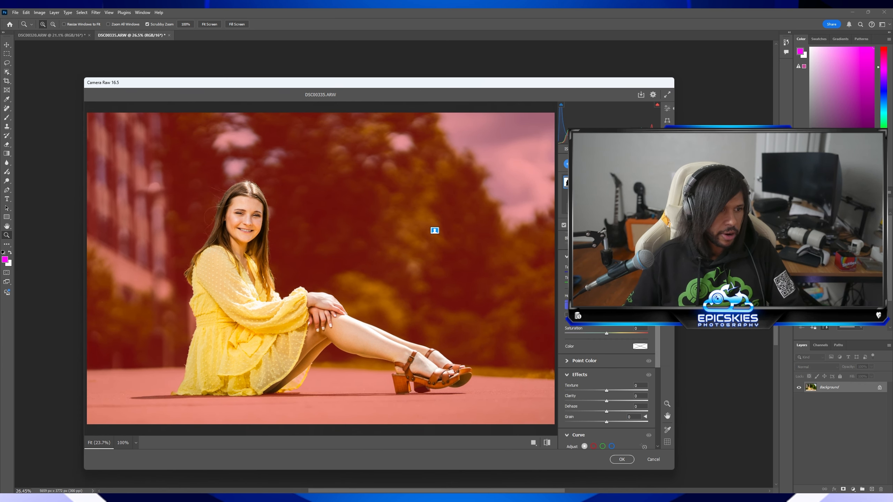
scroll(595, 326, "down", 1)
mouse_move(605, 349)
left_mouse_down()
mouse_move(583, 353)
mouse_move(596, 355)
left_mouse_up()
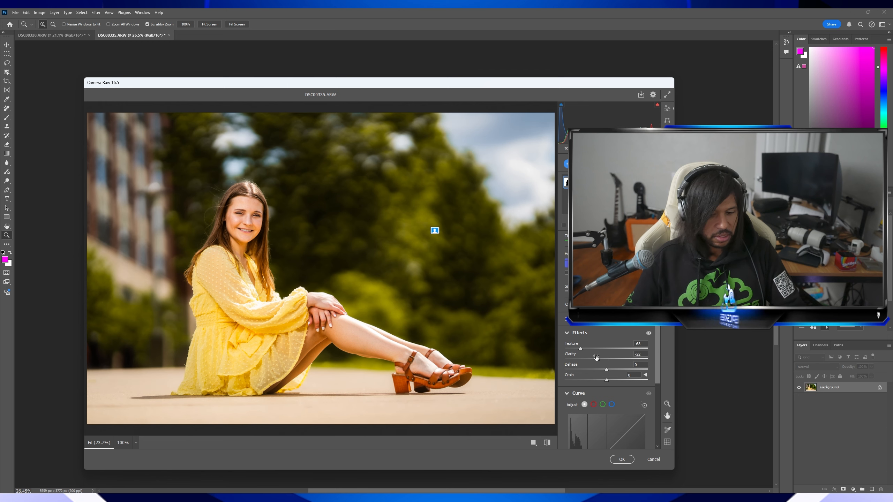
key("Delete")
key("ctrl+z")
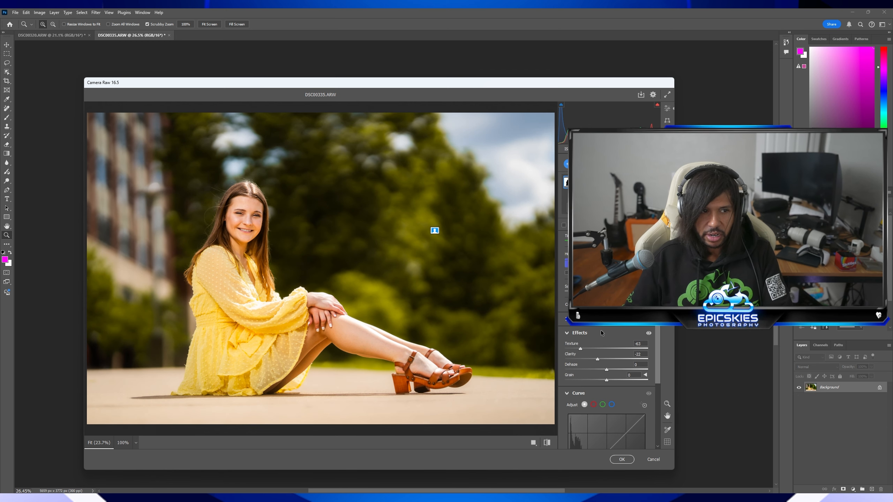
mouse_move(606, 370)
left_mouse_down()
mouse_move(613, 366)
mouse_move(605, 368)
left_mouse_up()
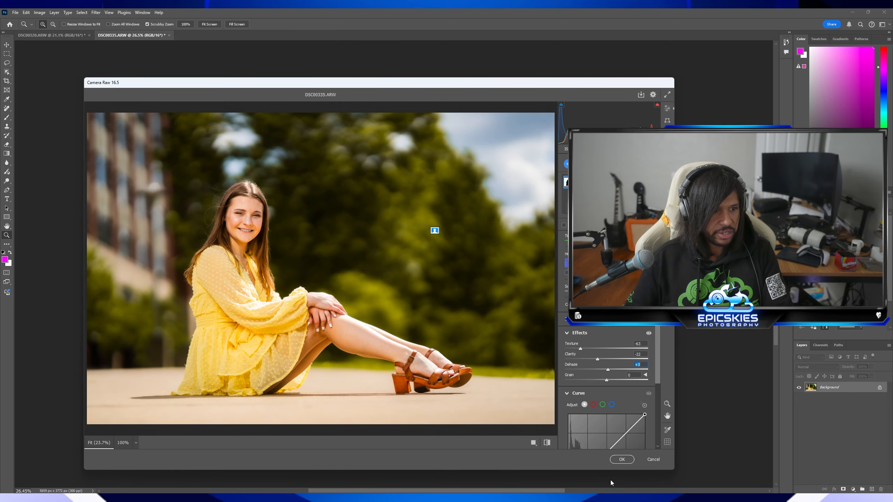
left_click(622, 462)
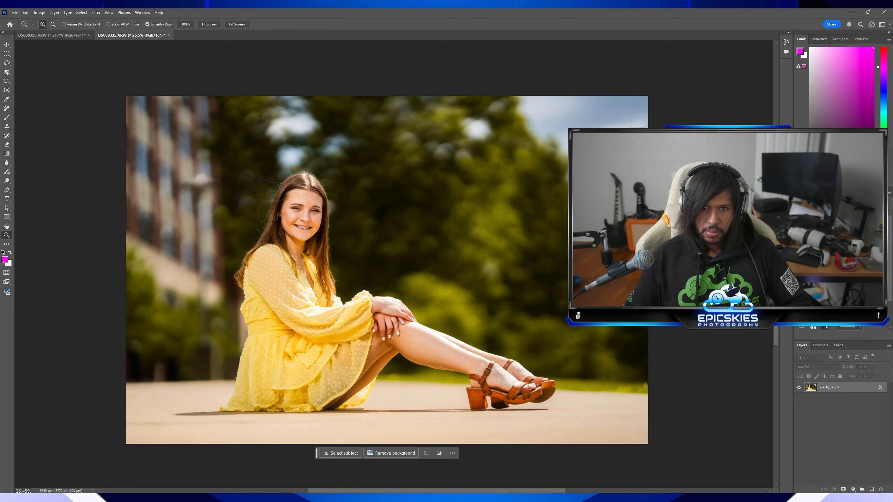
- Check the softened background, reopen the photo in the Camera Raw Filter and create a Person 1 Clothes mask
left_click_drag(308, 218, 352, 233)
right_click(342, 215)
left_click(358, 219)
left_click_drag(321, 288, 330, 286)
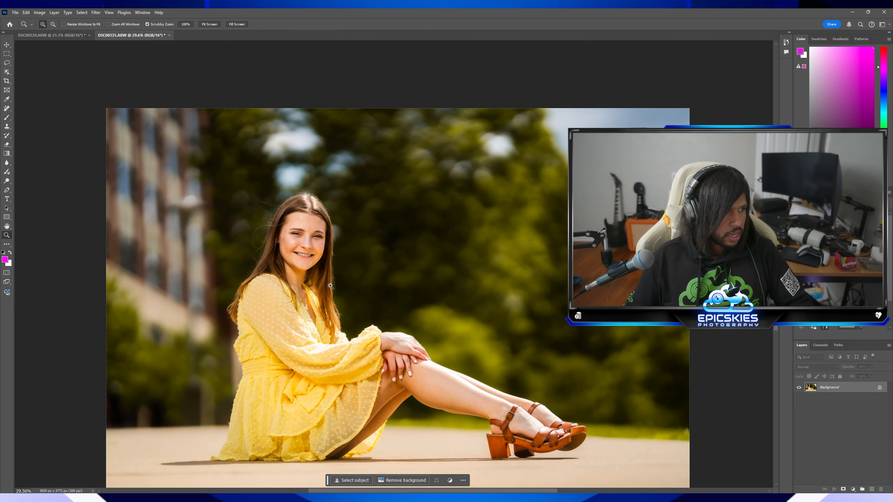
left_click(95, 13)
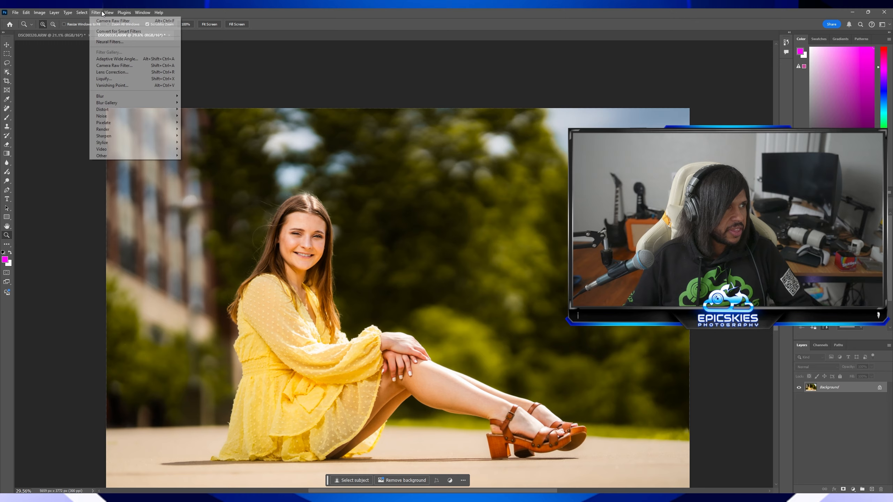
left_click(111, 67)
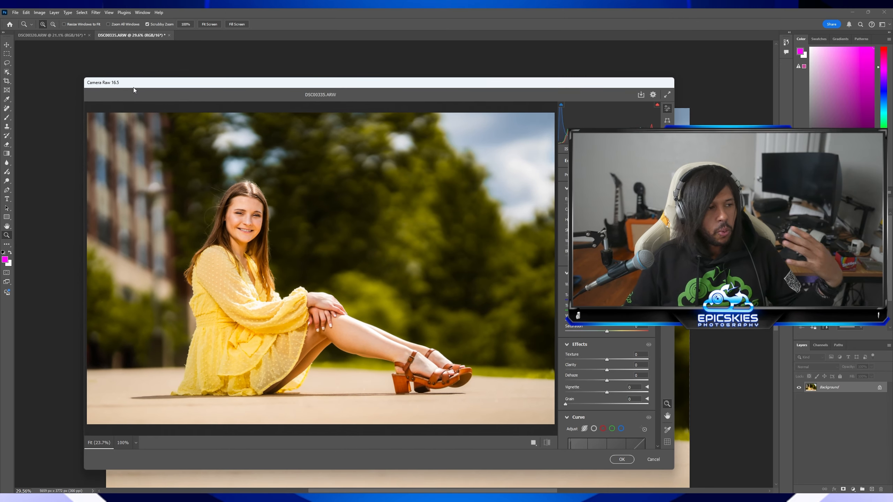
left_click_drag(251, 306, 275, 310)
scroll(275, 310, "down", 2)
left_click(667, 144)
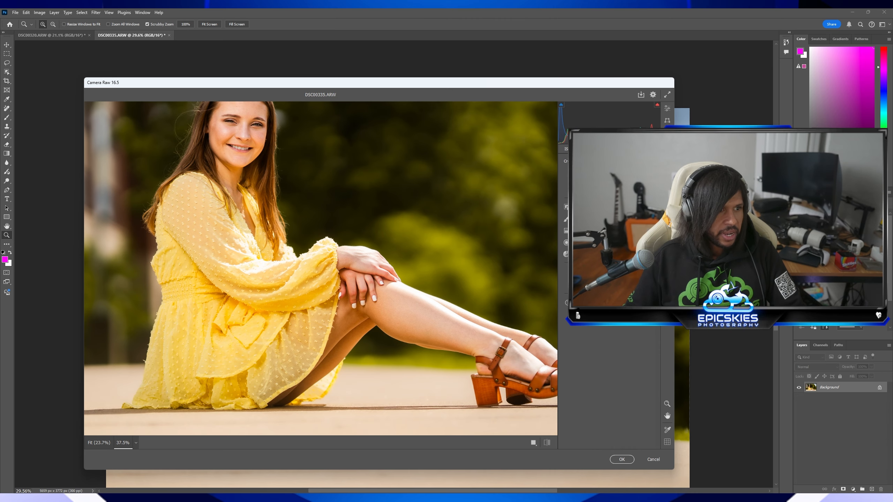
mouse_move(572, 289)
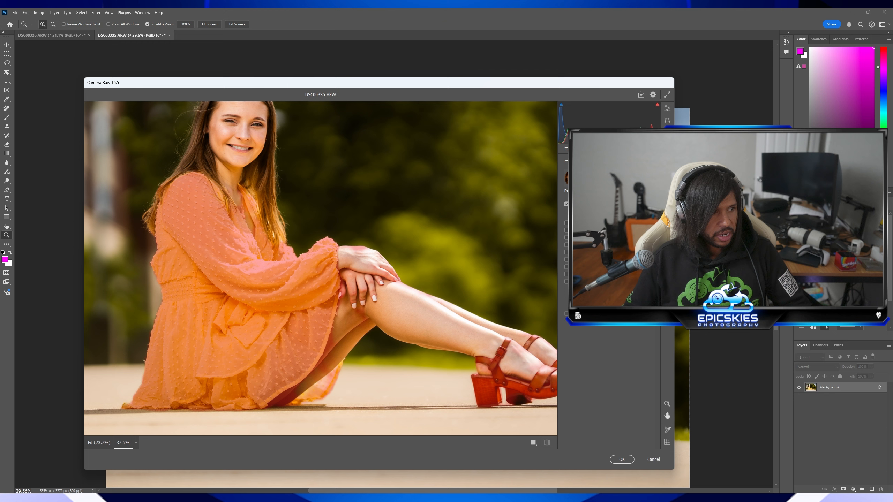
left_click(638, 313)
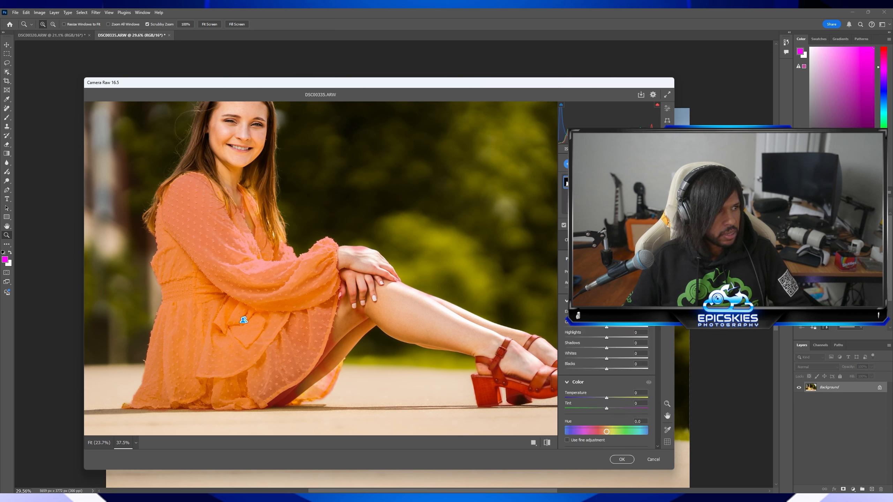
- On the clothes mask, set highlights to -24, clarity to -18 and dehaze to +6, reduce the texture, and apply the filter
left_click_drag(607, 337, 581, 339)
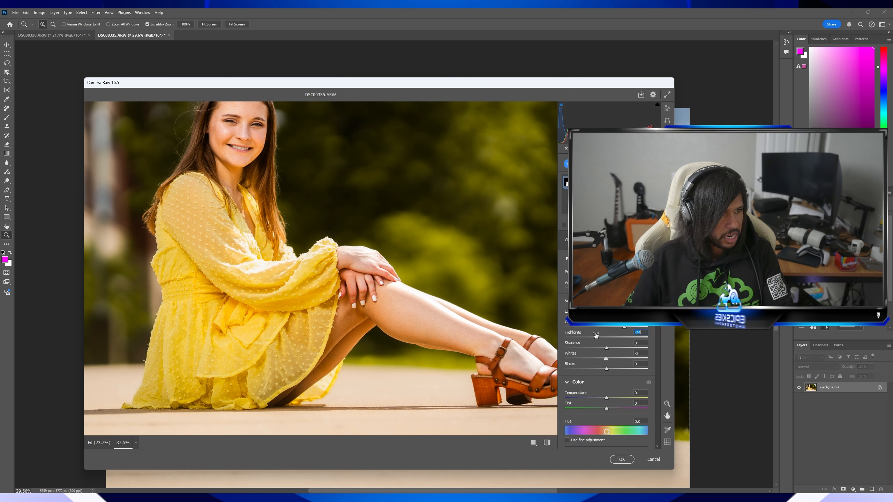
scroll(612, 368, "down", 3)
scroll(613, 370, "down", 2)
left_click(606, 409)
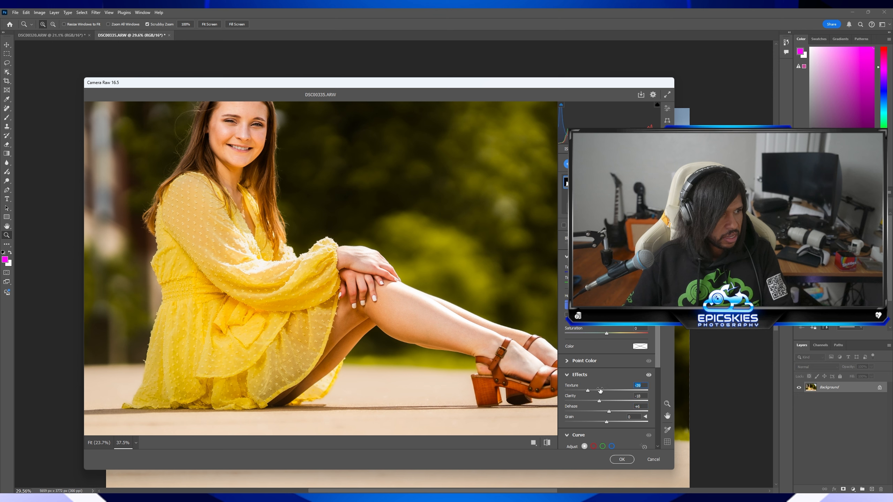
left_click_drag(607, 400, 595, 400)
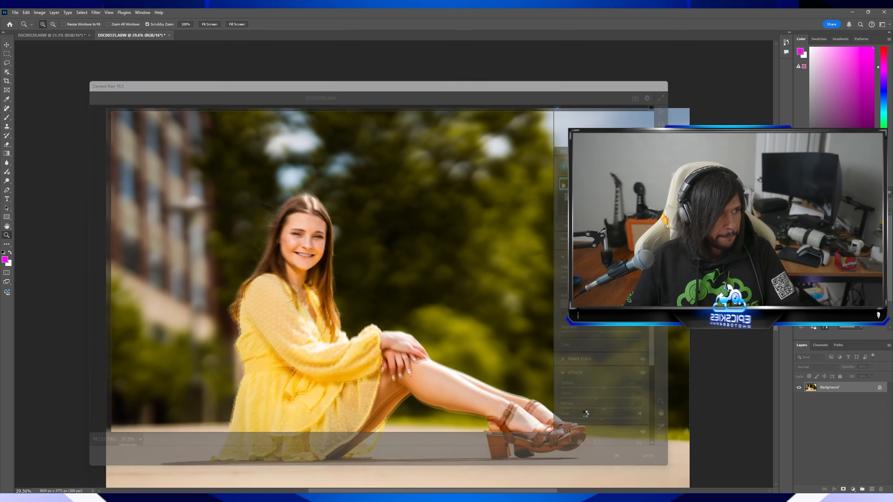
- Examine the legs, sandals and face up close after the clothes adjustment
mouse_move(353, 306)
left_mouse_down()
mouse_move(378, 321)
mouse_move(324, 307)
mouse_move(363, 305)
mouse_move(347, 311)
left_mouse_up()
left_click_drag(527, 406, 548, 401)
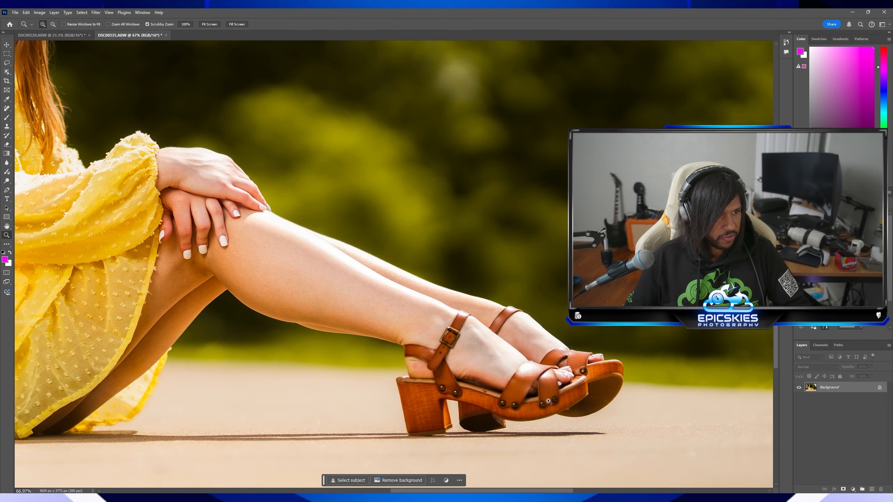
right_click(473, 357)
left_click(479, 362)
left_click_drag(446, 330, 442, 329)
left_click_drag(299, 208, 341, 210)
left_click_drag(120, 166, 131, 169)
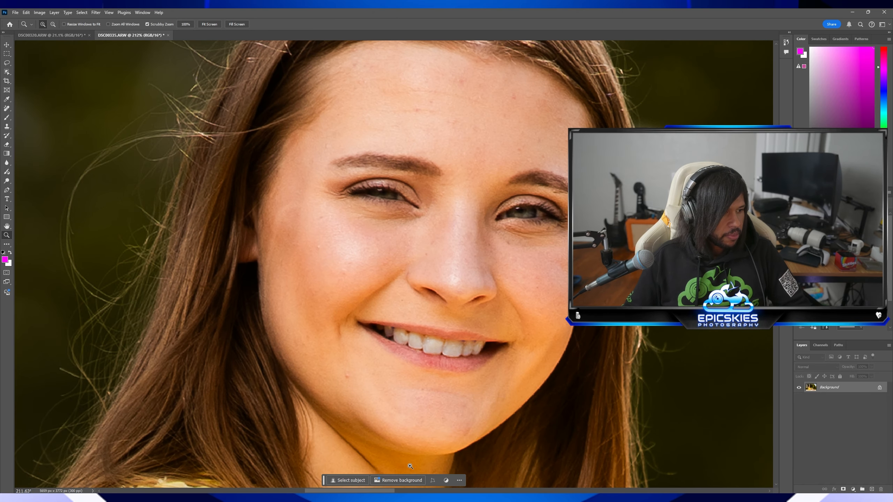
- Erase the long curved flyaway strand beside the hair on the left of the face with the Remove Tool
left_click_drag(386, 493, 364, 491)
scroll(290, 266, "up", 1)
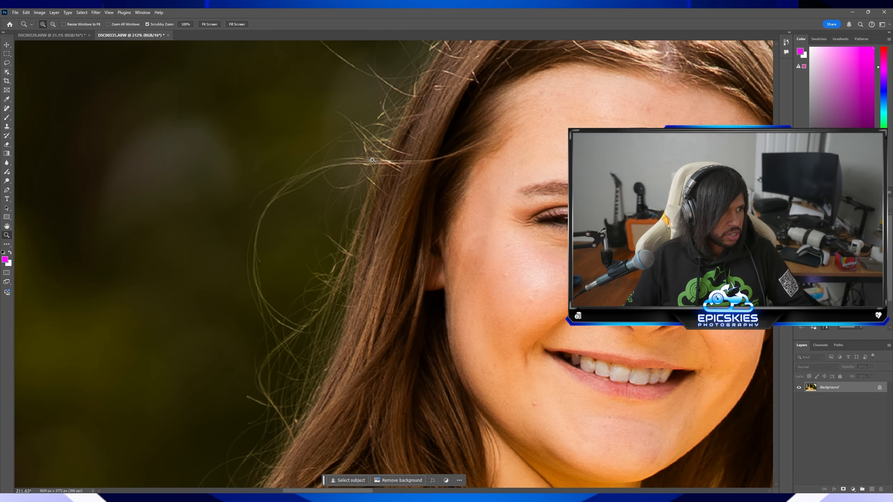
left_click(7, 109)
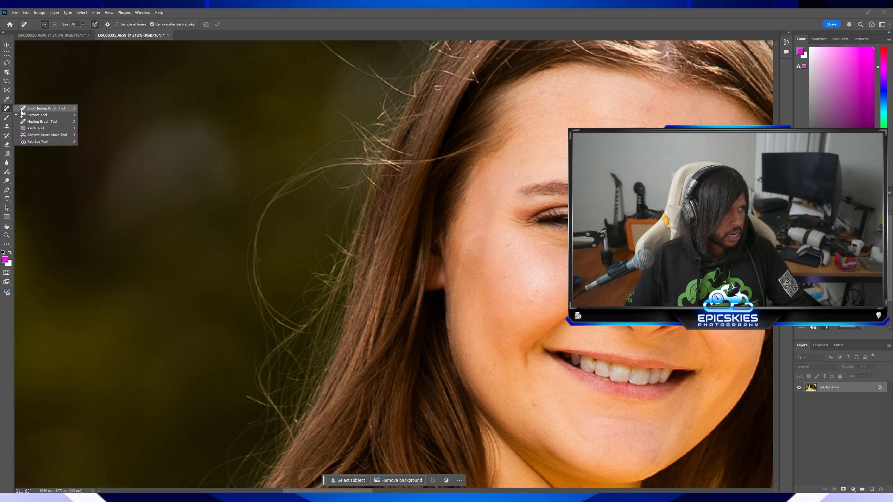
left_click(39, 114)
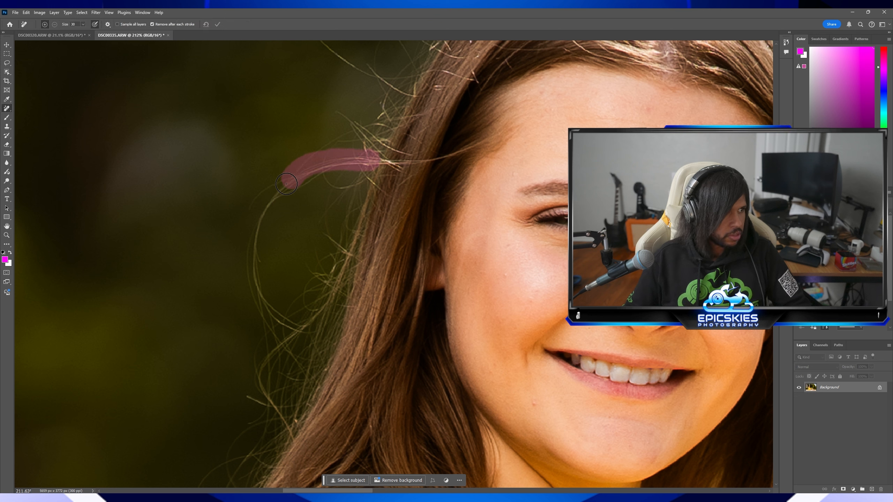
mouse_move(286, 184)
left_mouse_down()
mouse_move(260, 222)
mouse_move(254, 269)
mouse_move(288, 316)
mouse_move(267, 301)
mouse_move(265, 318)
mouse_move(281, 301)
left_mouse_up()
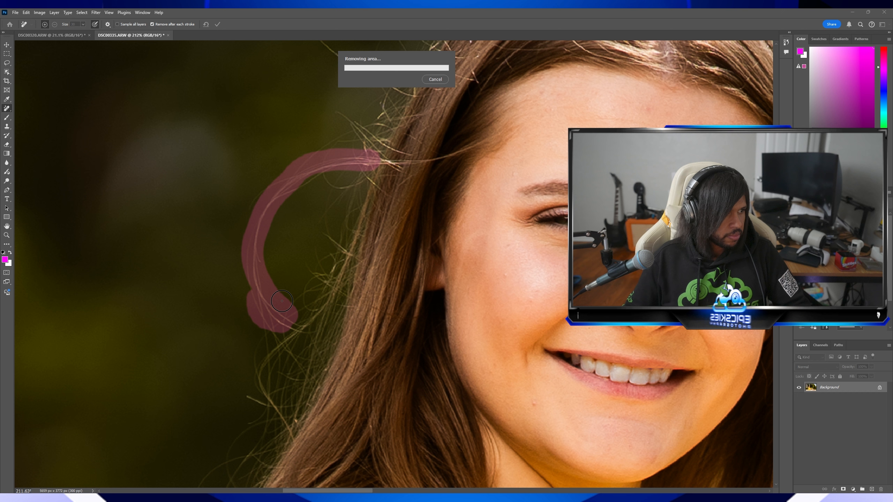
left_click_drag(259, 193, 243, 216)
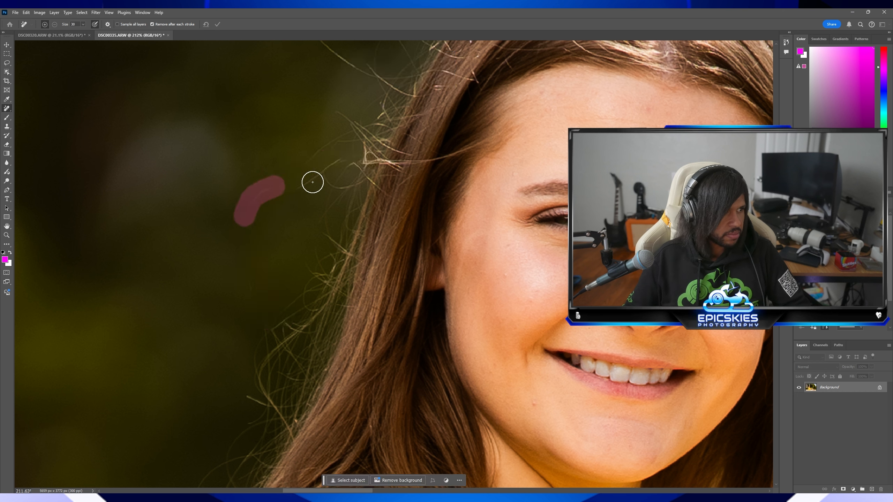
- Clean the leftover bits of stray hair from the dark background left of the face with the Remove Tool
left_click_drag(313, 181, 301, 187)
left_click_drag(324, 145, 306, 162)
left_click(323, 162)
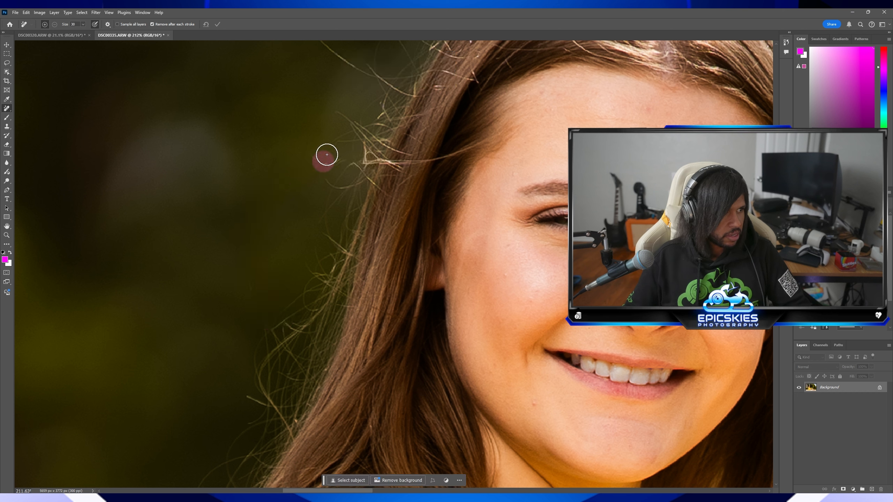
left_click(313, 159)
left_click(248, 289)
left_click(268, 323)
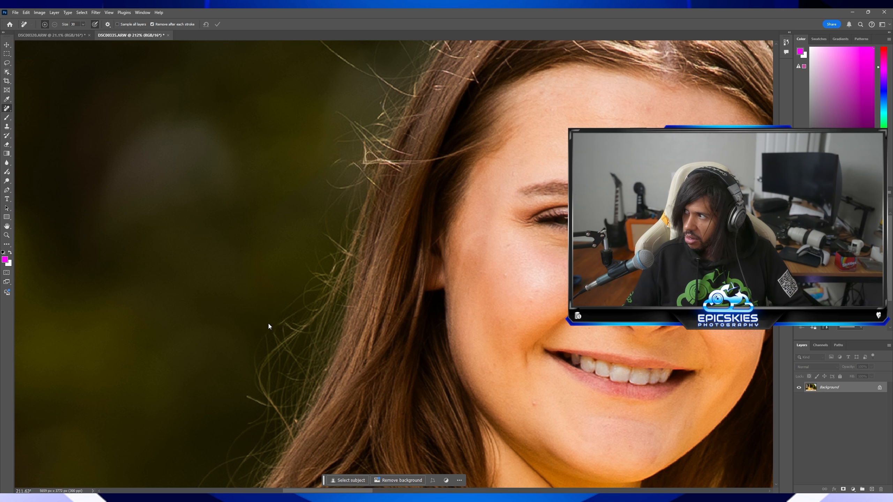
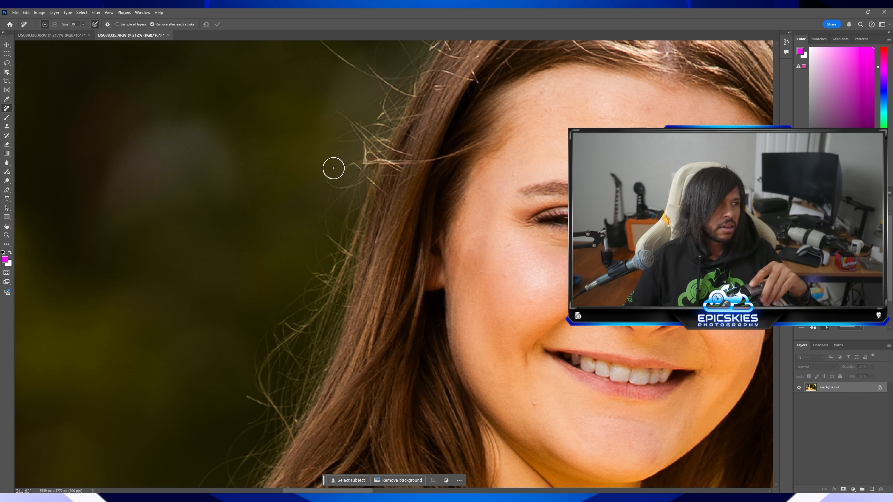
- Remove the long looping and diagonal flyaway strands from the background at the upper left of the head
left_click_drag(333, 168, 331, 173)
left_click(338, 117)
scroll(343, 117, "up", 5)
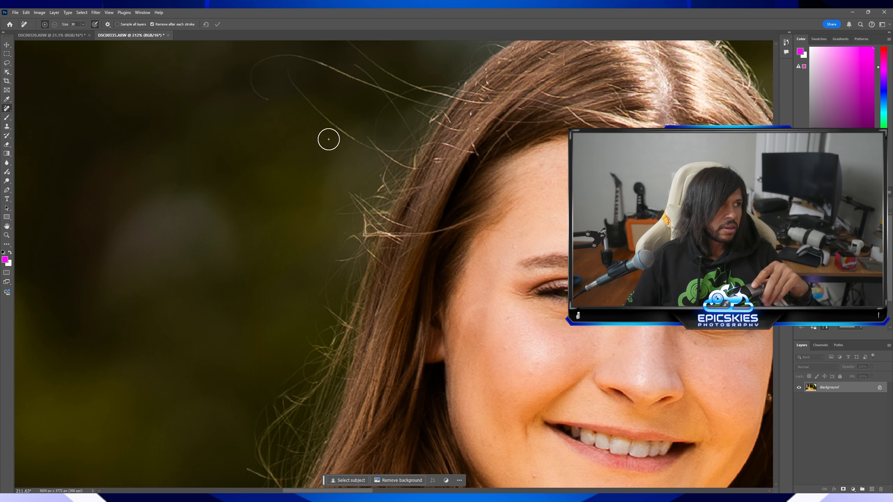
mouse_move(270, 108)
left_mouse_down()
mouse_move(264, 66)
mouse_move(316, 68)
mouse_move(367, 87)
left_mouse_up()
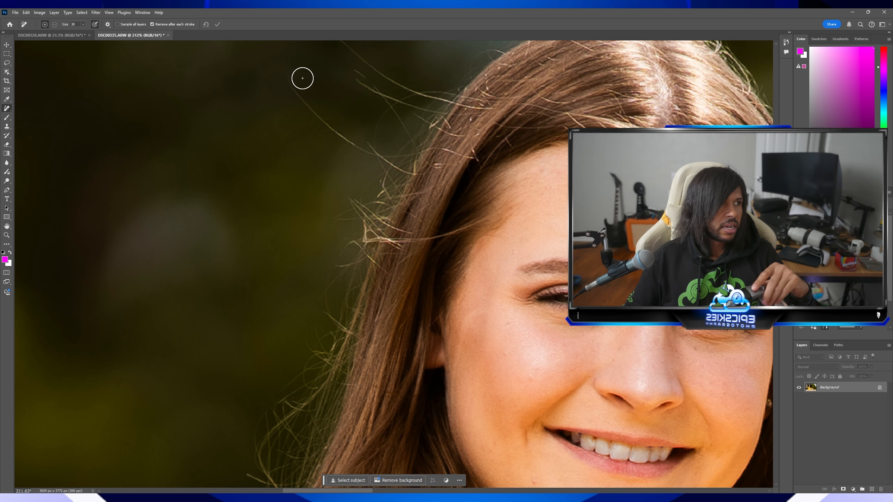
mouse_move(295, 70)
left_mouse_down()
mouse_move(334, 130)
mouse_move(362, 146)
left_mouse_up()
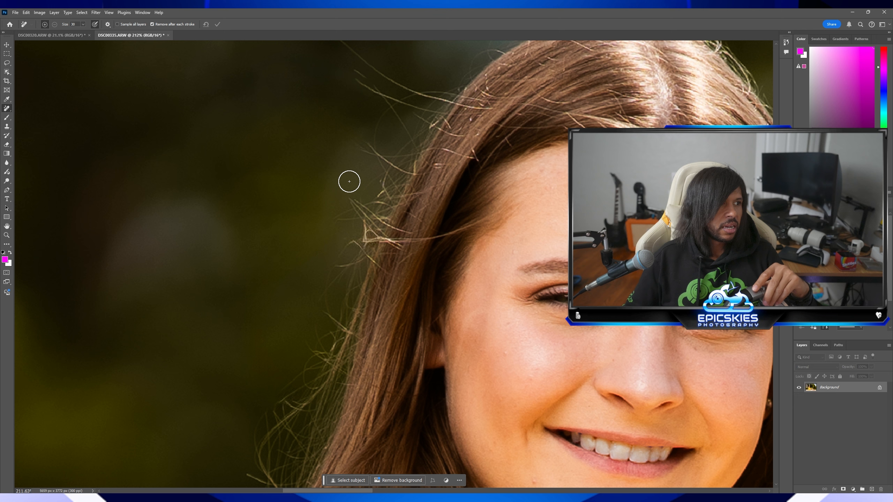
- Remove the small loose hair ends along the left outer edge of the hair, from temple to cheek height
left_click(336, 219)
left_click(357, 141)
left_click(361, 145)
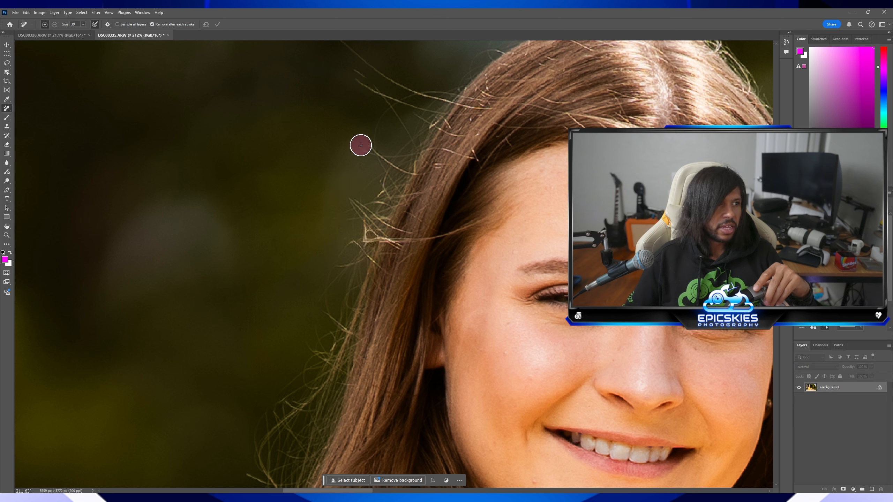
left_click(349, 200)
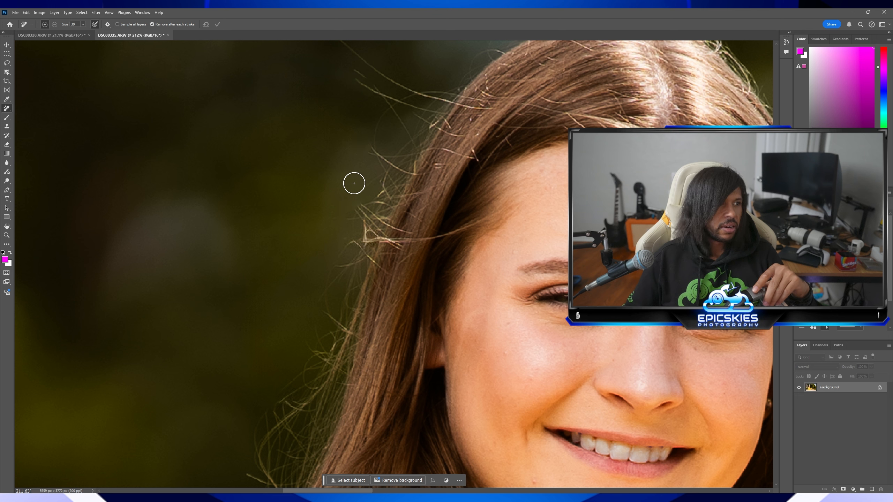
left_click(334, 267)
left_click(323, 292)
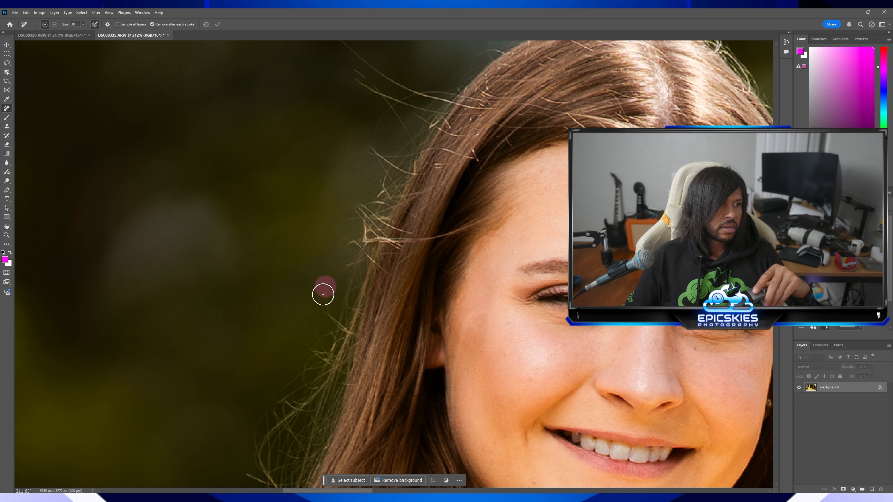
left_click(336, 246)
left_click(323, 306)
scroll(318, 304, "down", 1)
left_click(316, 303)
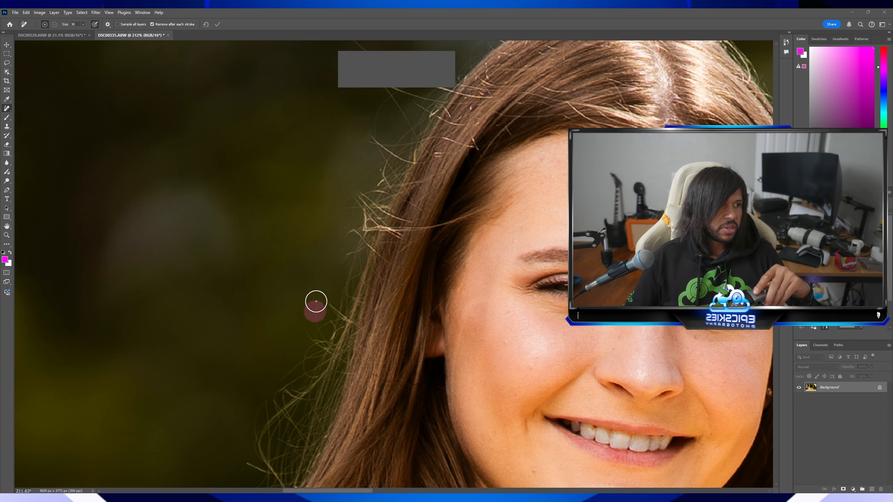
- Erase the remaining upper-left strand, the small isolated hair above the head and the wispy end near the crown
scroll(348, 160, "up", 5)
left_click_drag(338, 78, 403, 120)
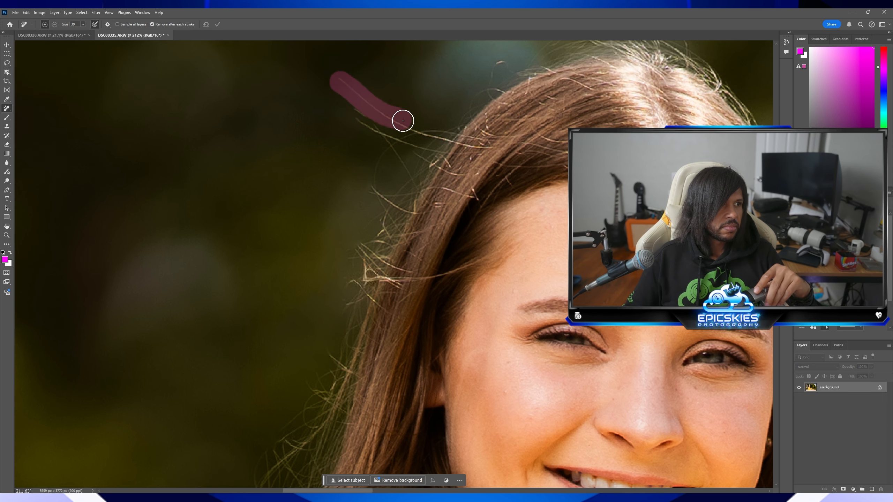
left_click(357, 110)
left_click(370, 130)
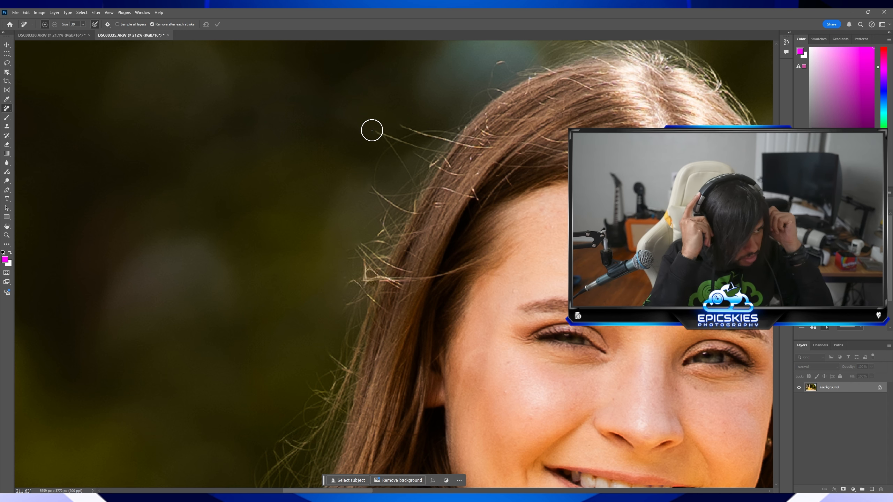
left_click_drag(485, 98, 494, 94)
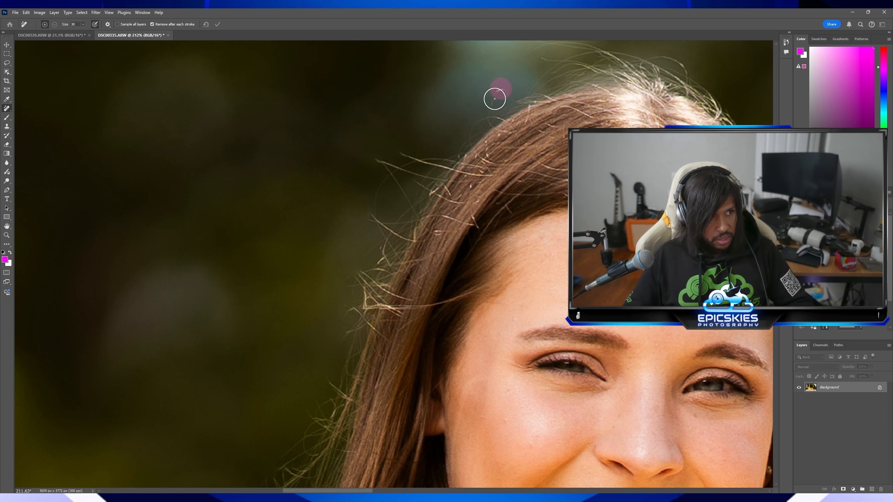
scroll(527, 86, "up", 2)
left_click(531, 85)
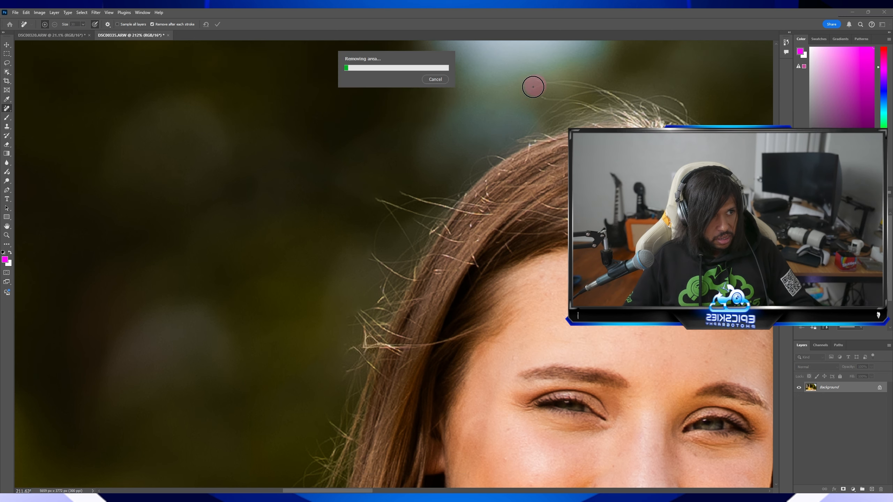
- Remove the strands sticking out from the upper-left edge of the hair with a smaller Remove Tool brush
left_click(7, 235)
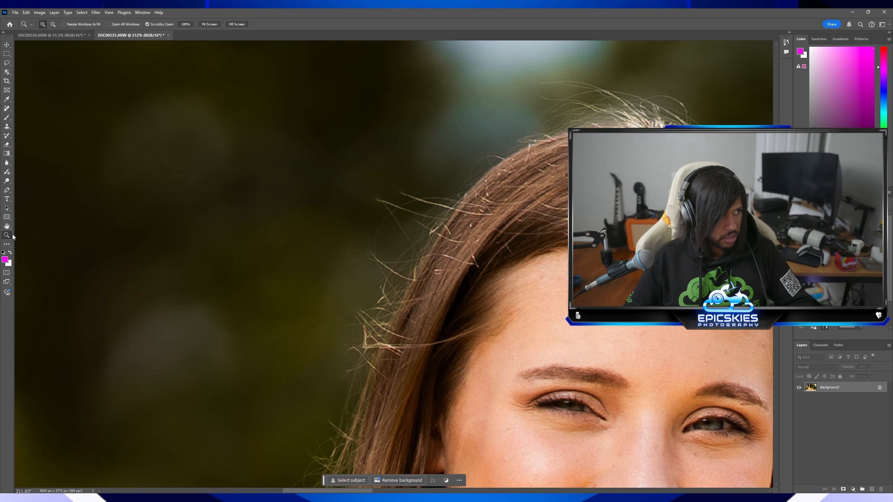
key("ctrl+0")
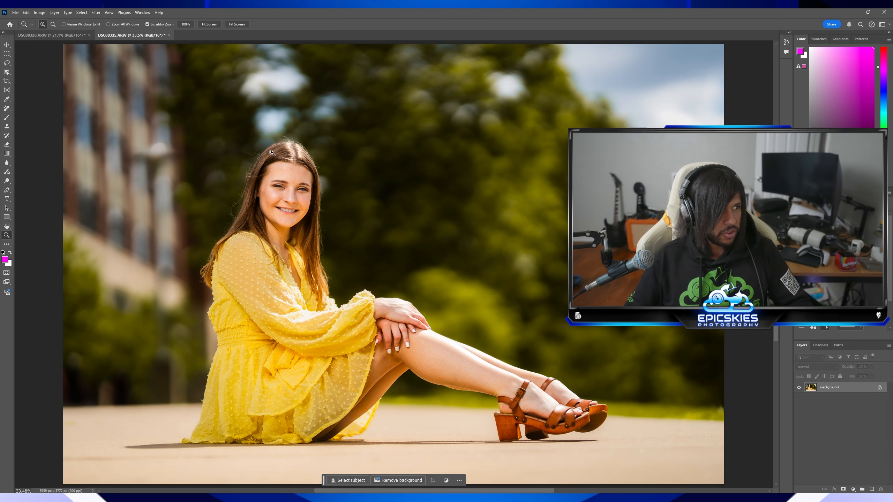
left_click_drag(272, 153, 293, 159)
left_click(7, 108)
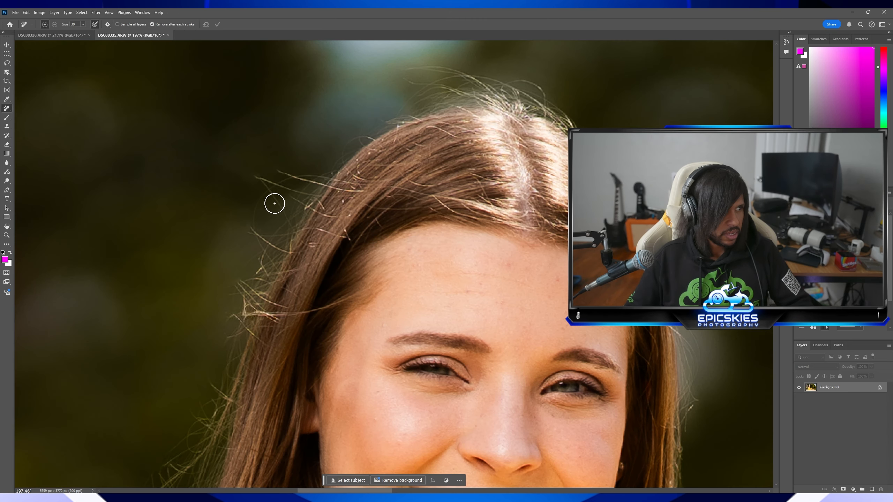
key("bracketleft")
key("bracketleft")
left_click_drag(276, 173, 341, 190)
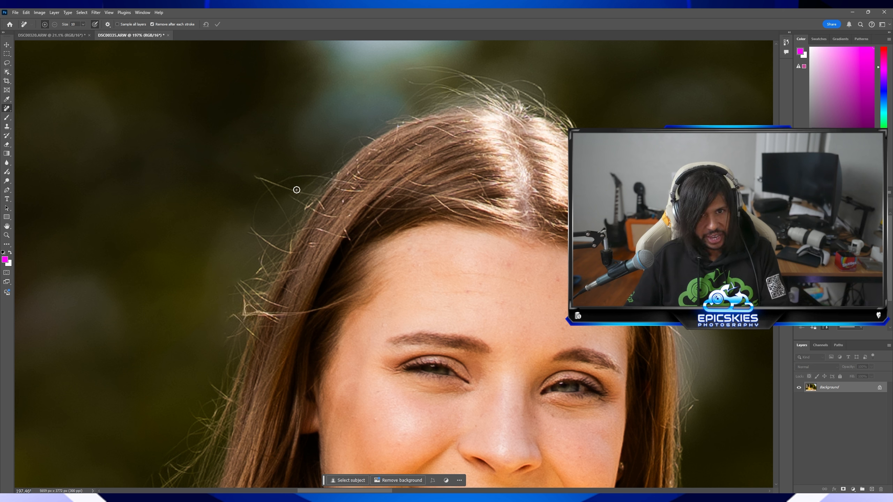
left_click(278, 182)
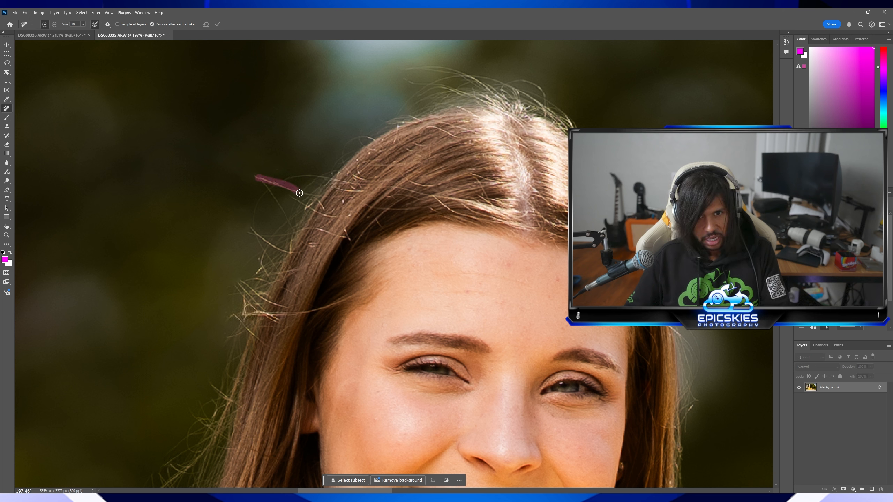
mouse_move(300, 193)
left_mouse_down()
mouse_move(319, 195)
mouse_move(308, 177)
mouse_move(331, 177)
left_mouse_up()
- Enlarge the brush slightly and clean the faint wisps and strand tips left of the upper hair edge
key("]")
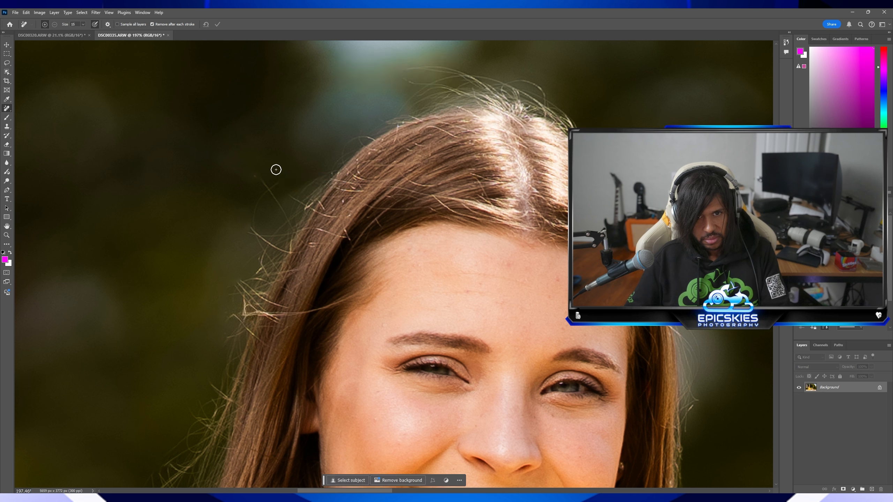
mouse_move(279, 171)
left_mouse_down()
mouse_move(265, 192)
mouse_move(255, 174)
mouse_move(273, 198)
mouse_move(283, 192)
left_mouse_up()
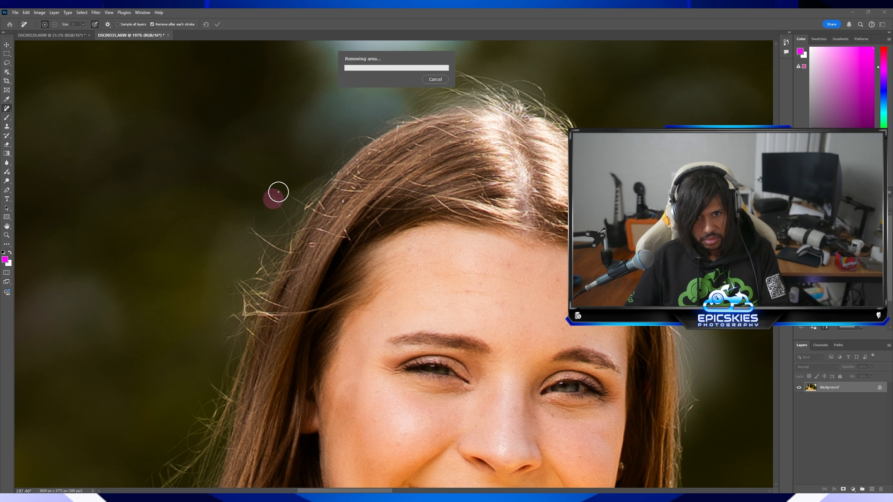
left_click_drag(252, 225, 263, 232)
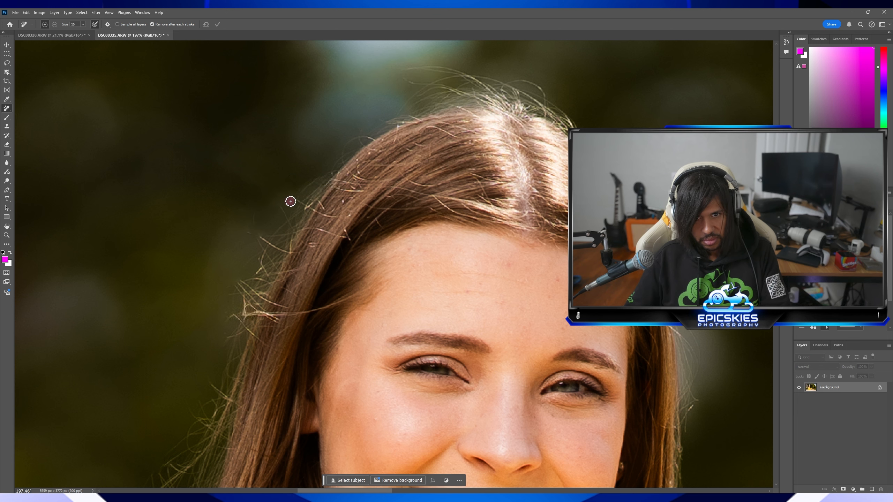
left_click_drag(289, 201, 308, 207)
left_click_drag(252, 213, 263, 235)
left_click(249, 232)
scroll(287, 215, "down", 1)
left_click(292, 192)
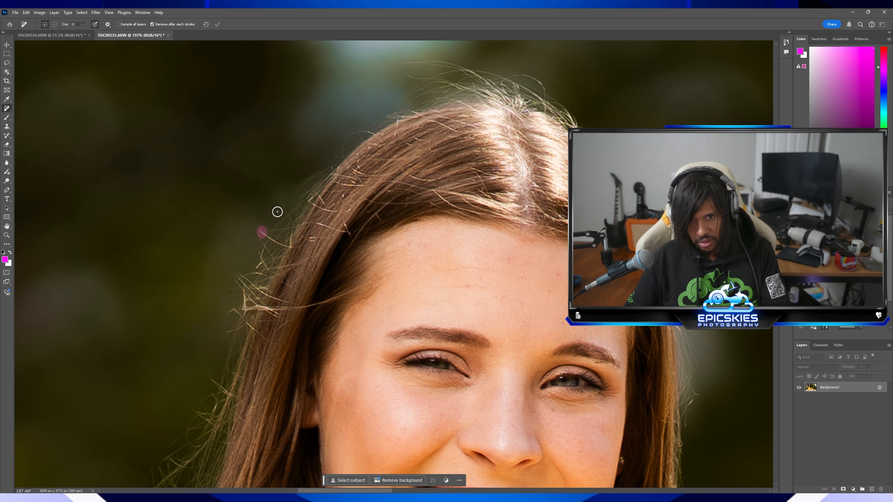
left_click_drag(281, 204, 282, 206)
- Erase the short thin strand sticking out at forehead height on the left with a finer Remove Tool brush
key("bracketleft")
key("bracketleft")
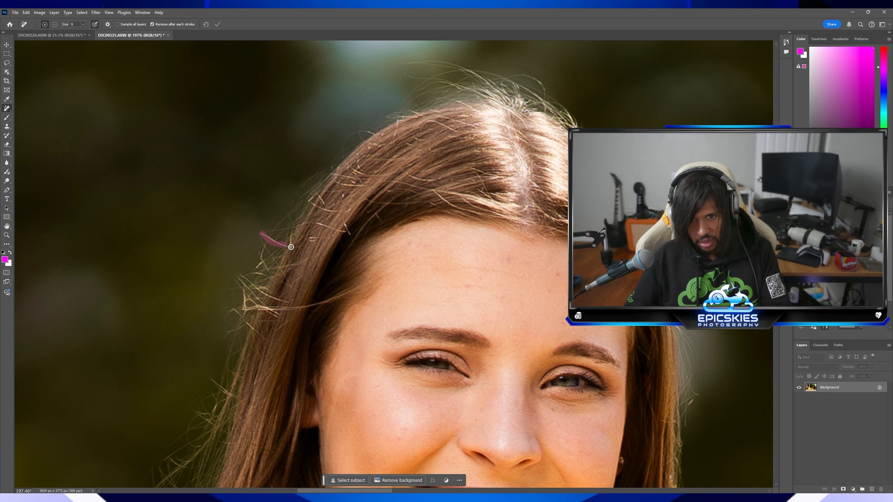
left_click_drag(291, 247, 300, 247)
- Enlarge the brush and remove the end of the flyaway strand floating above the crown
scroll(340, 176, "up", 4)
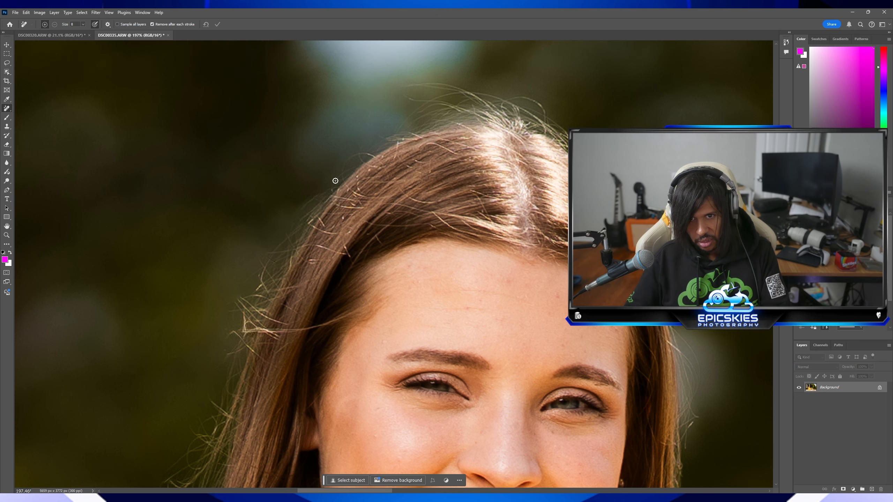
key("bracketright")
key("bracketright")
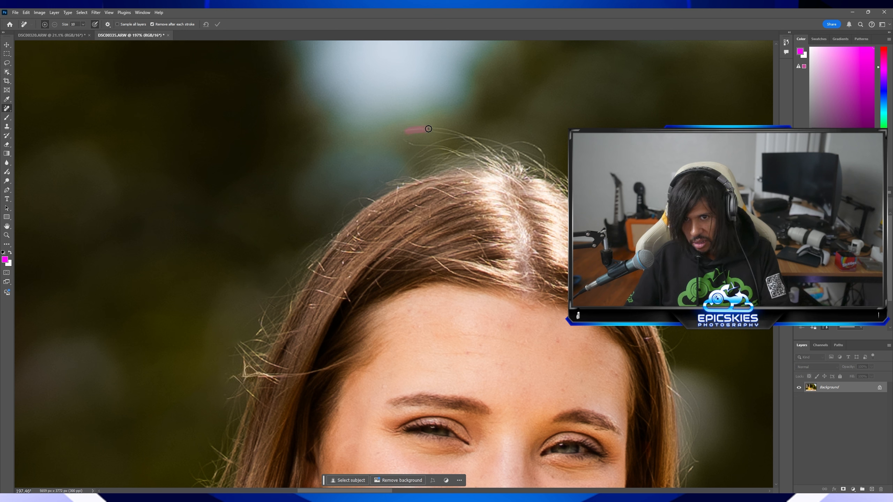
mouse_move(428, 128)
left_mouse_down()
mouse_move(453, 132)
mouse_move(406, 144)
mouse_move(441, 127)
left_mouse_up()
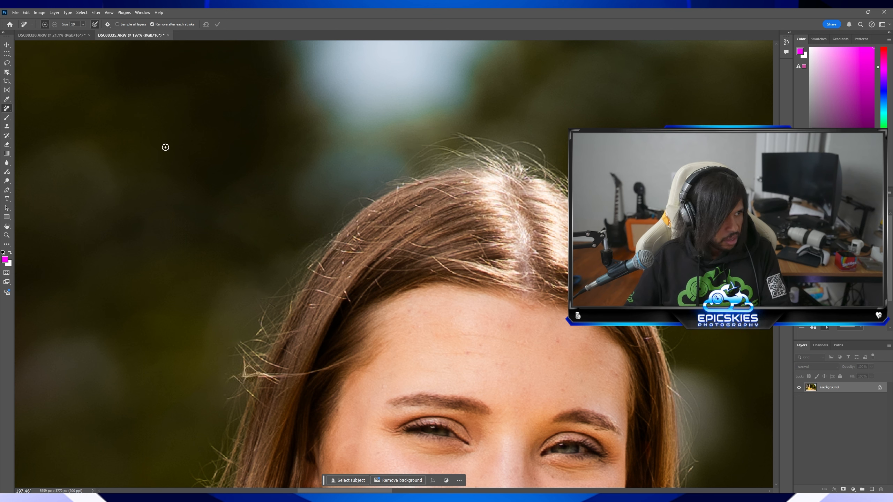
- Inspect the upper hair edge up close and the whole portrait for remaining flyaway strands
left_click(7, 235)
left_click_drag(383, 215, 408, 211)
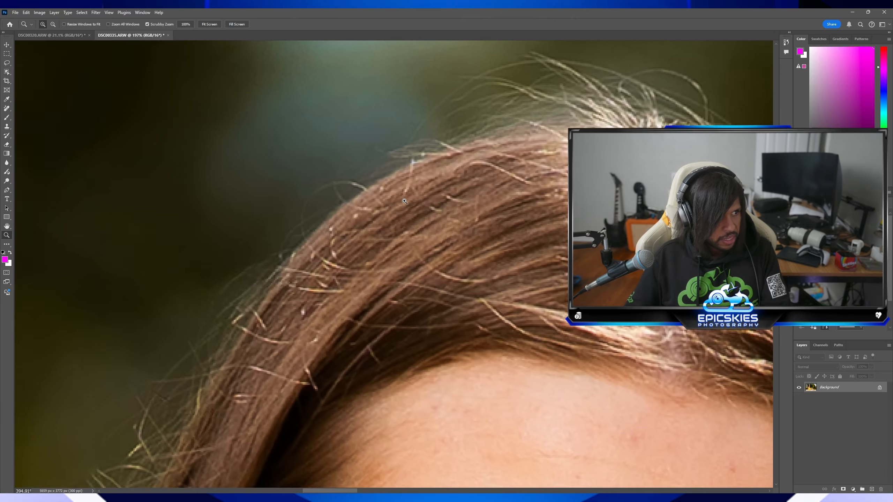
scroll(394, 169, "up", 4)
left_click_drag(394, 169, 355, 182)
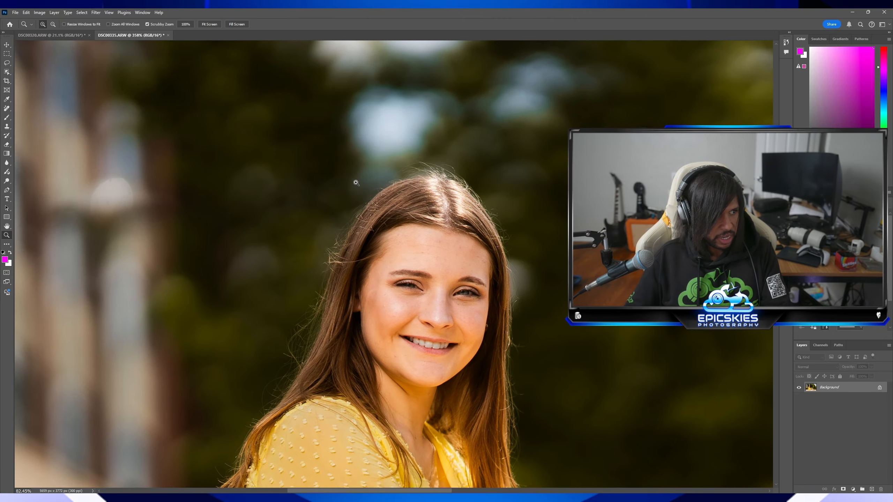
right_click(354, 183)
left_click(360, 190)
mouse_move(248, 167)
left_mouse_down()
mouse_move(270, 169)
mouse_move(258, 171)
left_mouse_up()
right_click(258, 171)
left_click(264, 176)
- Remove the flyaway strands along the left hair edge from cheek height down to the shoulder with an enlarged Remove Tool brush
left_click_drag(224, 209, 308, 190)
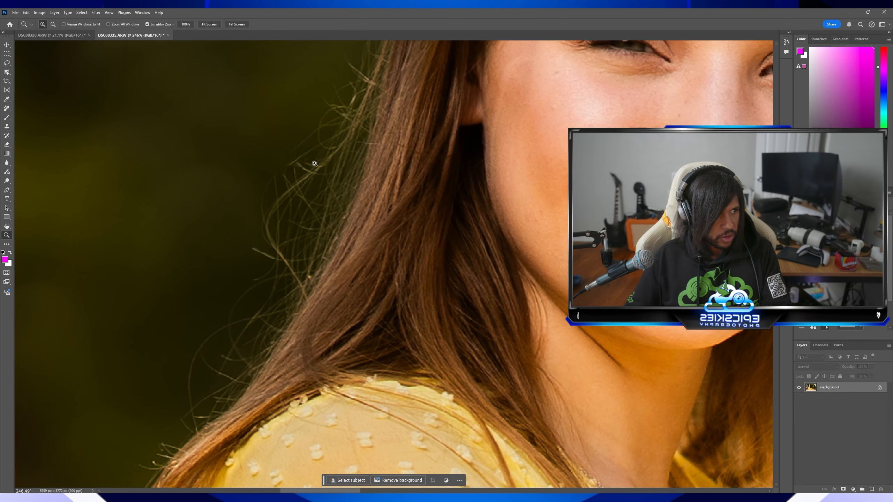
scroll(292, 185, "up", 4)
key("j")
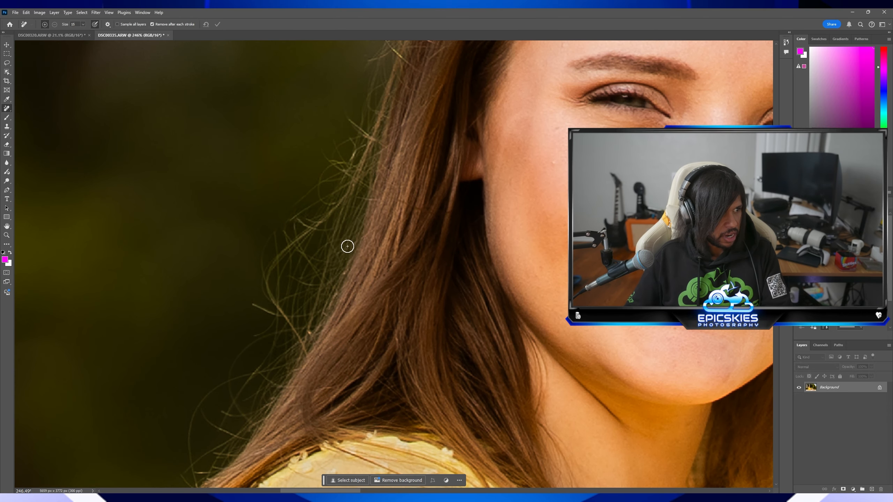
key("bracketright")
mouse_move(329, 198)
left_mouse_down()
mouse_move(267, 284)
mouse_move(335, 158)
mouse_move(318, 221)
mouse_move(268, 314)
mouse_move(234, 362)
mouse_move(262, 299)
mouse_move(204, 381)
mouse_move(179, 436)
left_mouse_up()
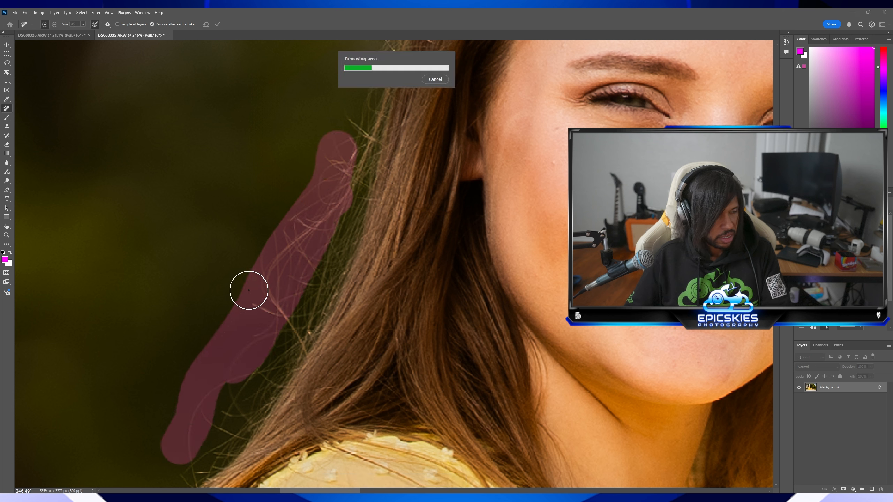
left_click(278, 234)
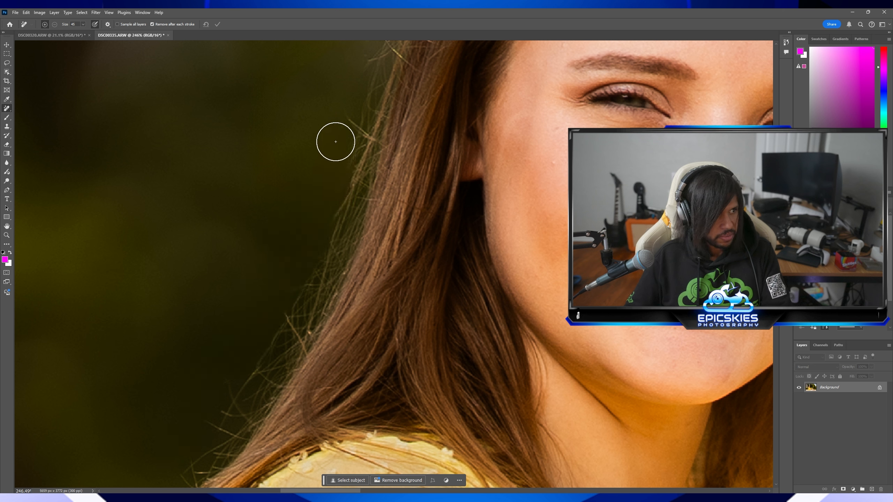
left_click(351, 119)
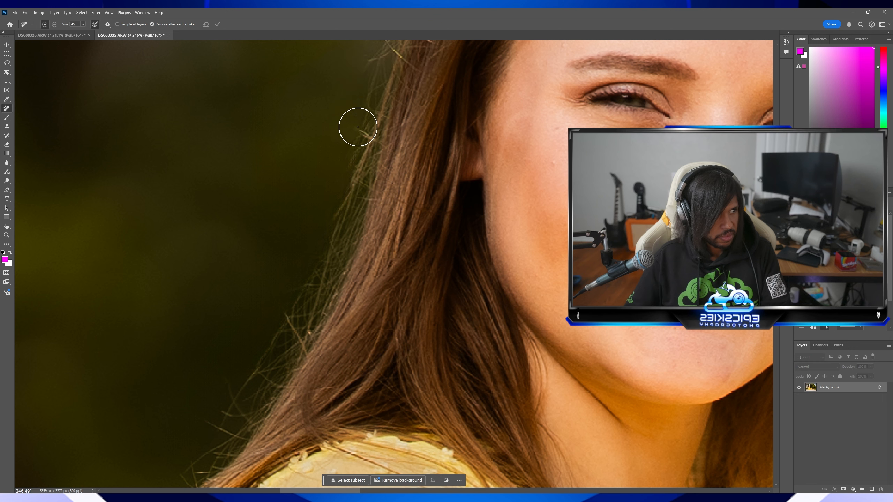
mouse_move(357, 125)
left_mouse_down()
mouse_move(306, 292)
mouse_move(250, 364)
mouse_move(219, 425)
left_mouse_up()
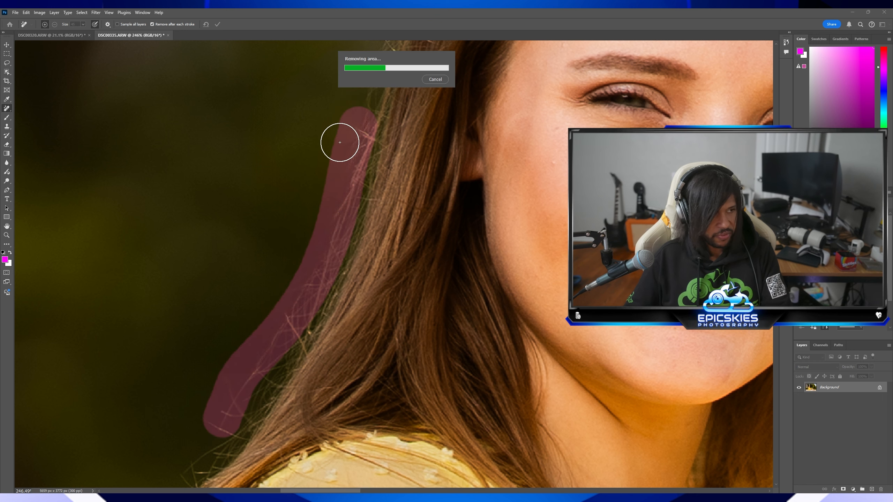
- Try to remove the tangled strands sticking out at temple height on the left with the large Remove Tool brush
scroll(358, 116, "up", 2)
scroll(361, 122, "up", 10)
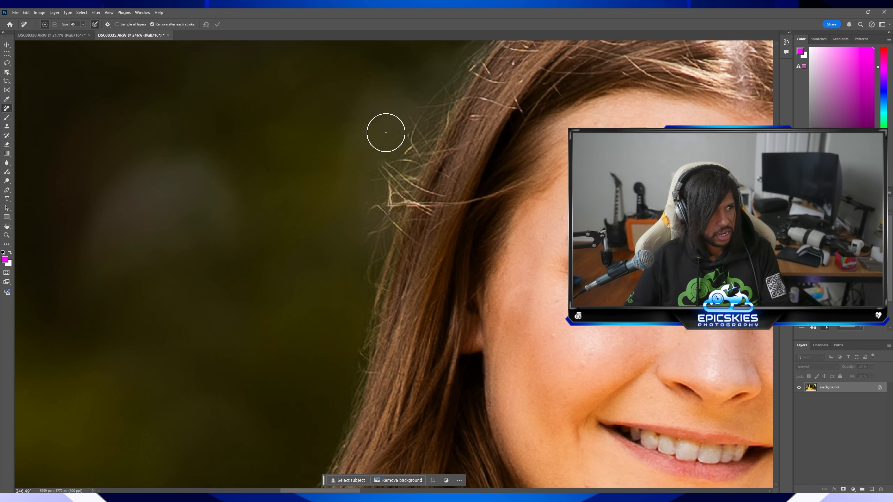
mouse_move(429, 92)
left_mouse_down()
mouse_move(381, 242)
mouse_move(407, 147)
left_mouse_up()
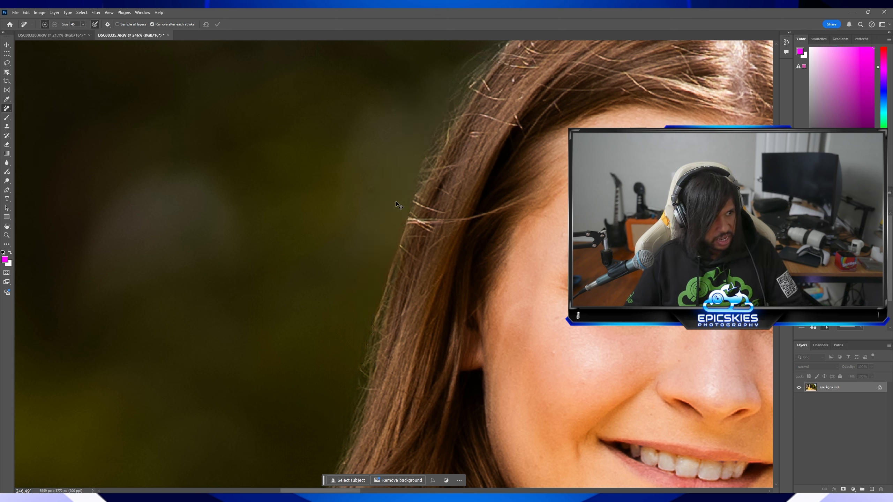
mouse_move(422, 119)
left_mouse_down()
mouse_move(351, 248)
mouse_move(398, 134)
mouse_move(374, 206)
mouse_move(368, 165)
left_mouse_up()
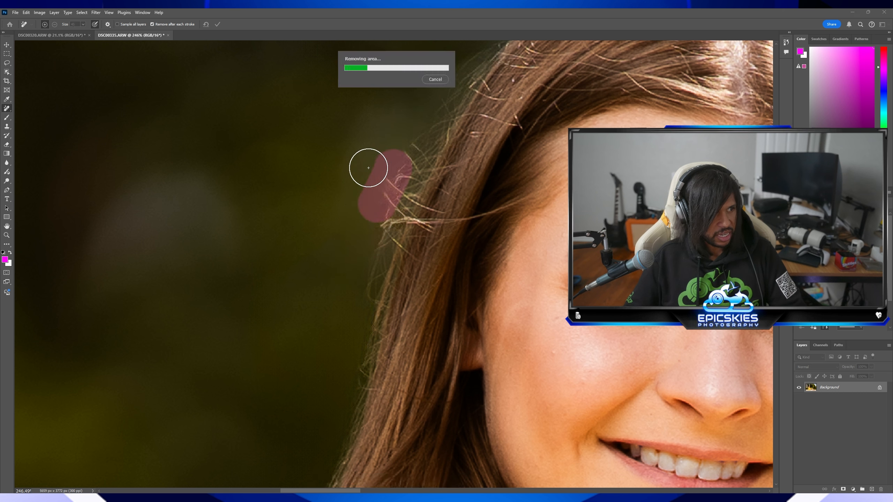
left_click(357, 177)
left_click(387, 185)
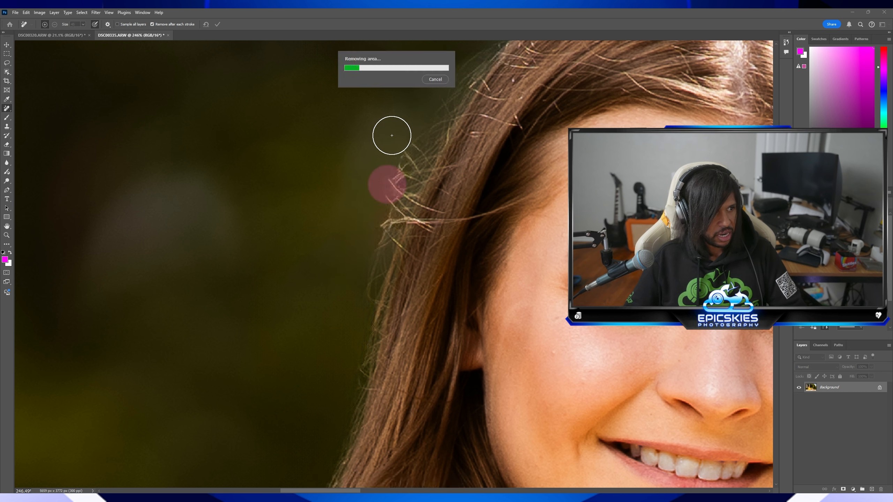
left_click(380, 216)
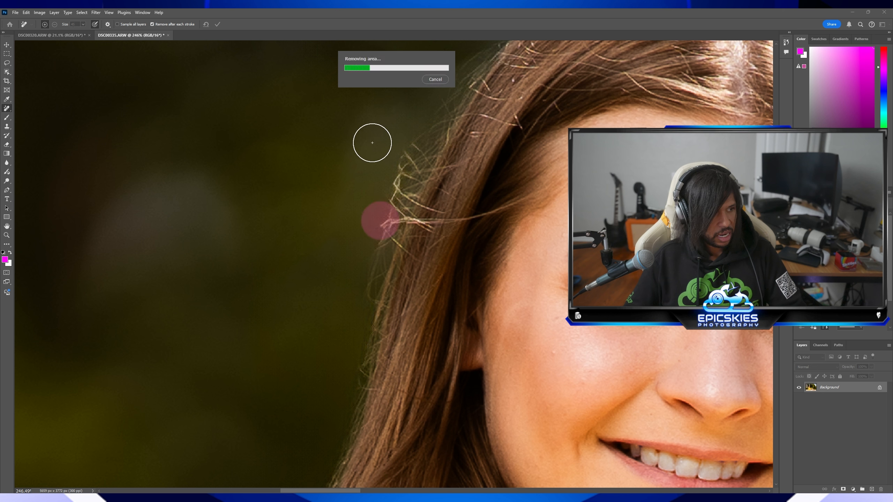
- Try to clear the same temple-height strands with short strokes of a smaller Remove Tool brush
key("bracketleft")
key("bracketleft")
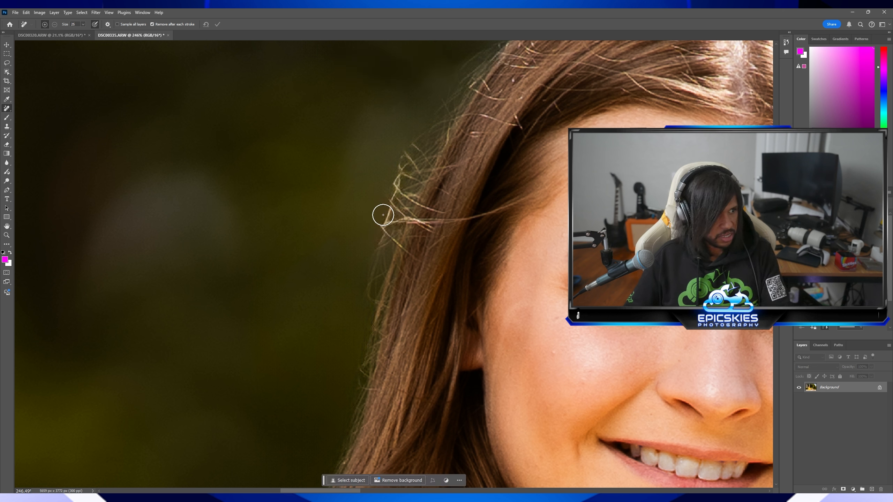
left_click_drag(387, 222, 392, 159)
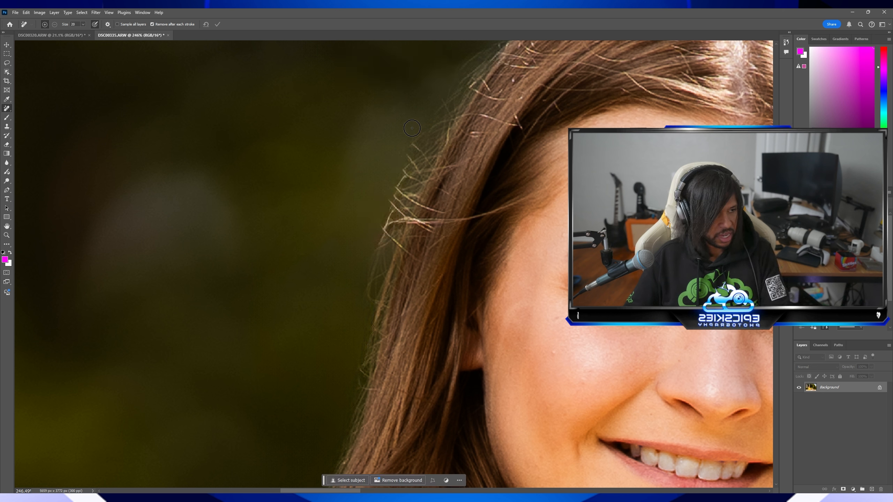
left_click(393, 209)
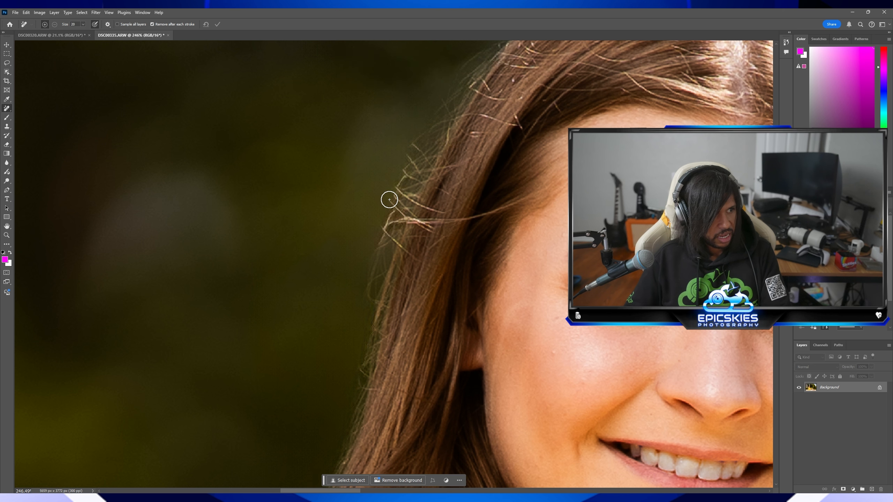
left_click_drag(391, 203, 396, 208)
- Remove the cluster of flyaways along the left hair edge from forehead to cheek height in one Remove Tool stroke
left_click(6, 235)
right_click(137, 224)
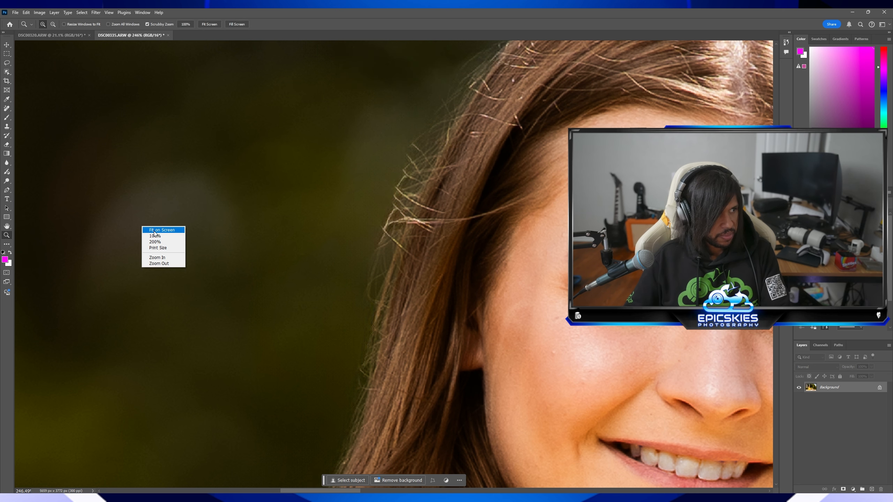
left_click(164, 230)
left_click_drag(250, 176, 298, 176)
scroll(250, 179, "up", 2)
key("j")
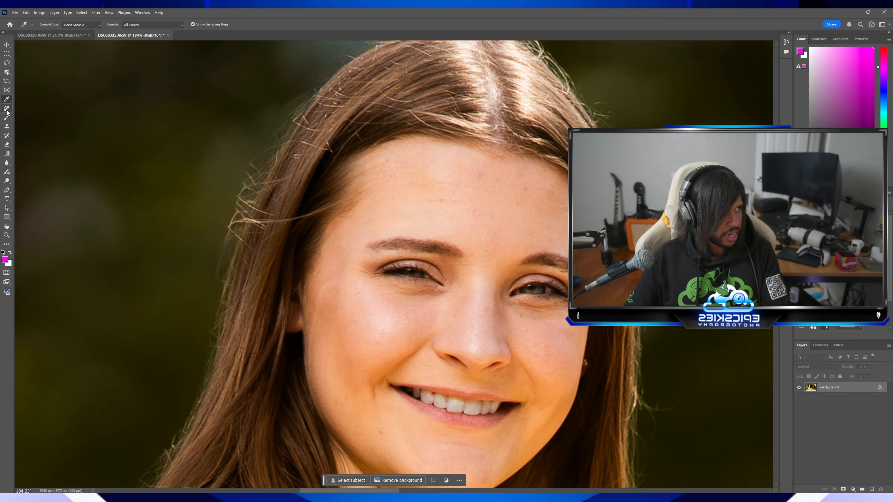
mouse_move(252, 169)
left_mouse_down()
mouse_move(222, 248)
mouse_move(249, 179)
mouse_move(235, 224)
mouse_move(242, 152)
mouse_move(210, 278)
left_mouse_up()
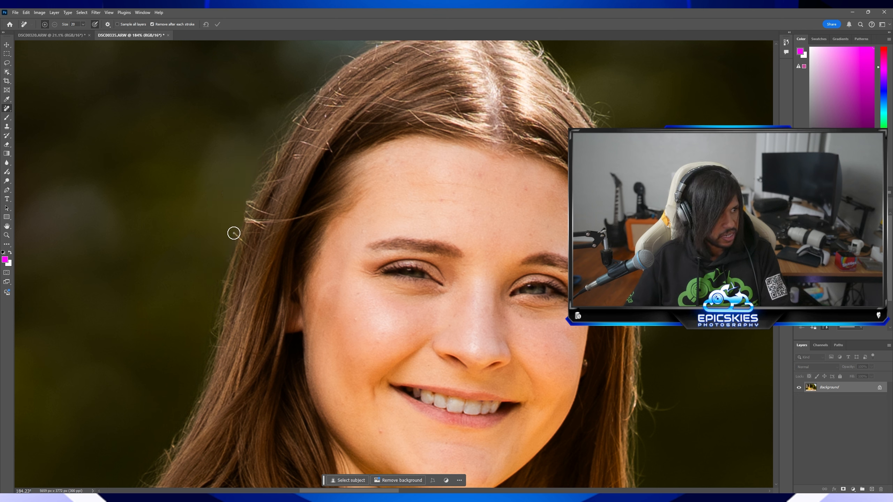
- Clean up the short bright strand remnants and stray wisps on the left hair edge with a very fine Remove Tool brush
left_click_drag(246, 243, 246, 243)
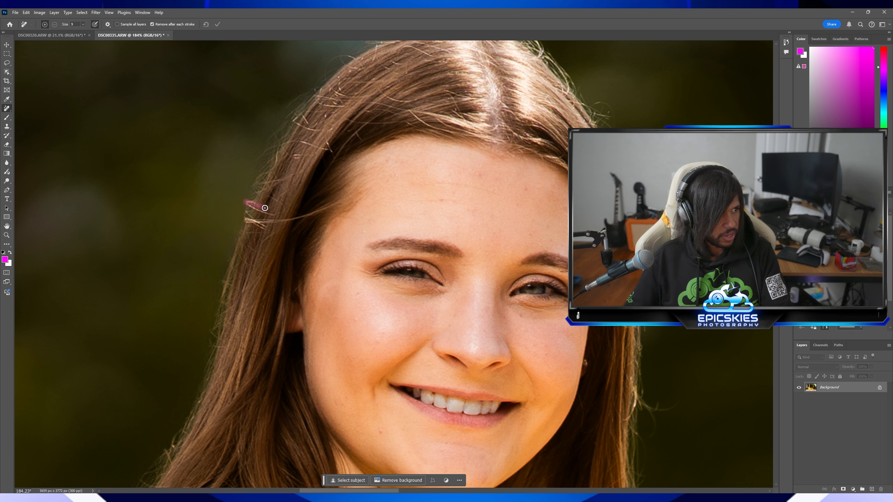
mouse_move(264, 208)
left_mouse_down()
mouse_move(250, 209)
mouse_move(253, 200)
left_mouse_up()
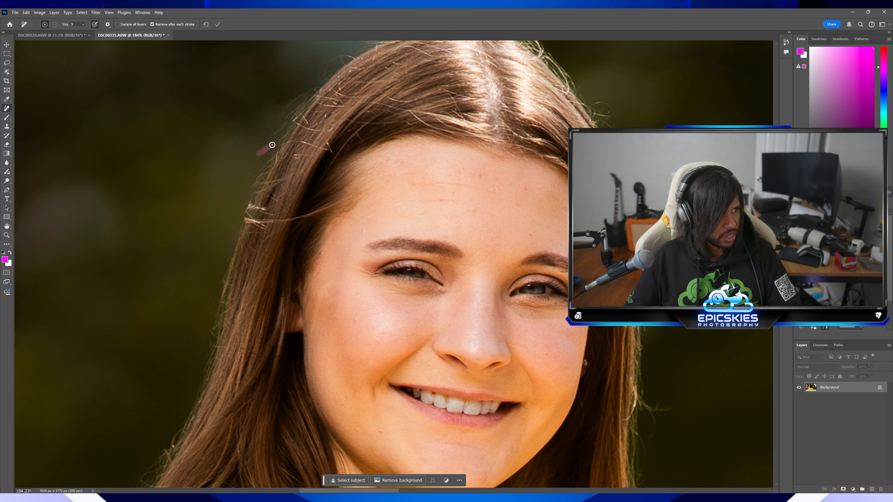
left_click_drag(272, 144, 272, 144)
left_click_drag(272, 208, 272, 208)
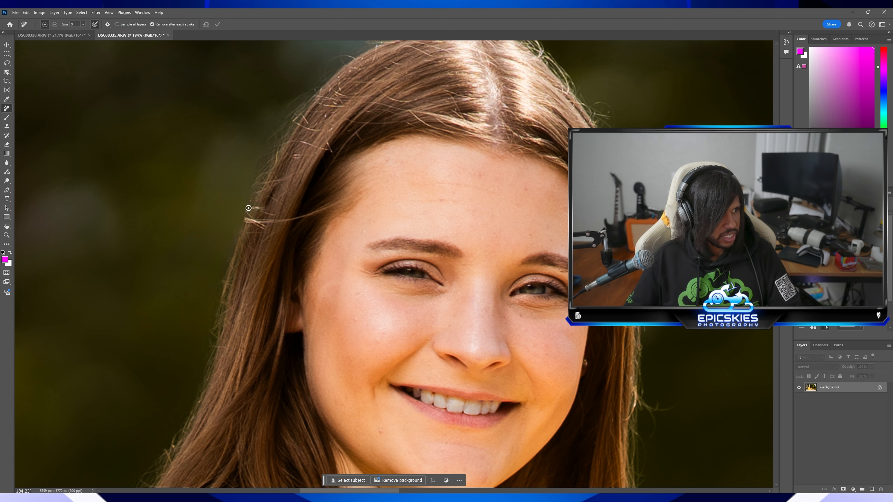
left_click(246, 213)
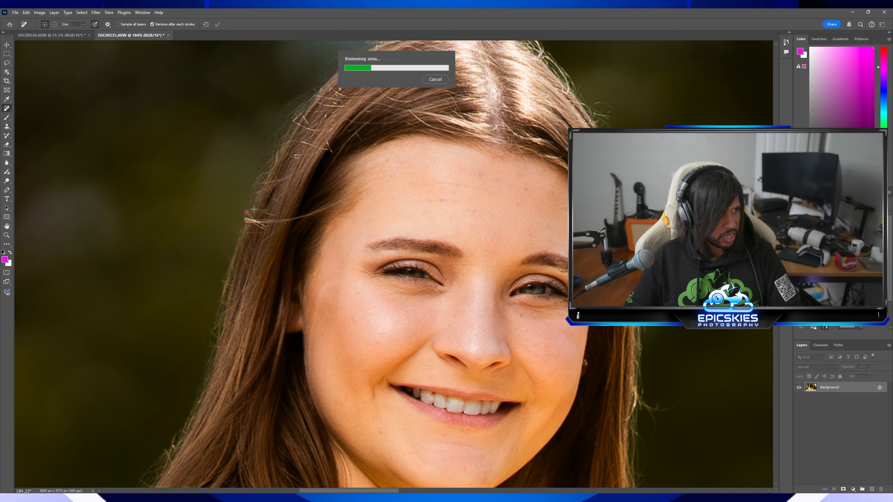
left_click_drag(249, 214, 257, 185)
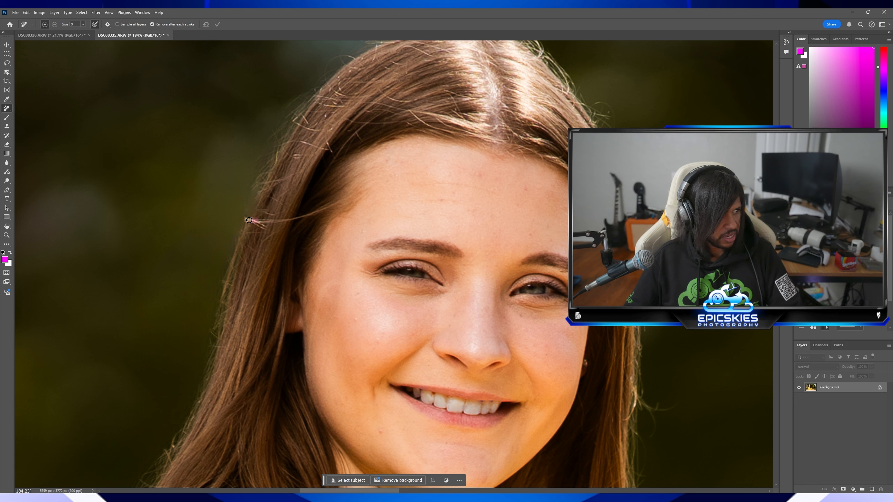
left_click_drag(249, 220, 243, 219)
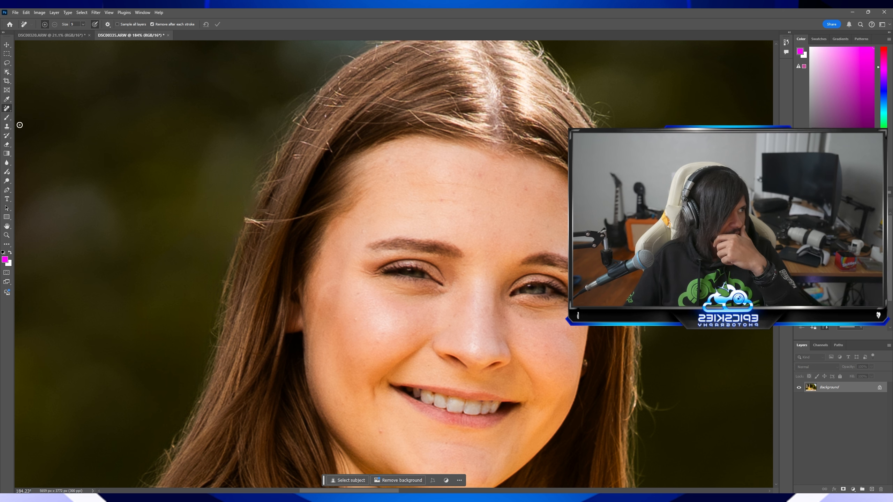
- Switch to the Clone Stamp tool and cover the last bright strands on the left hair edge with neighbouring hair
right_click(6, 108)
left_click(8, 118)
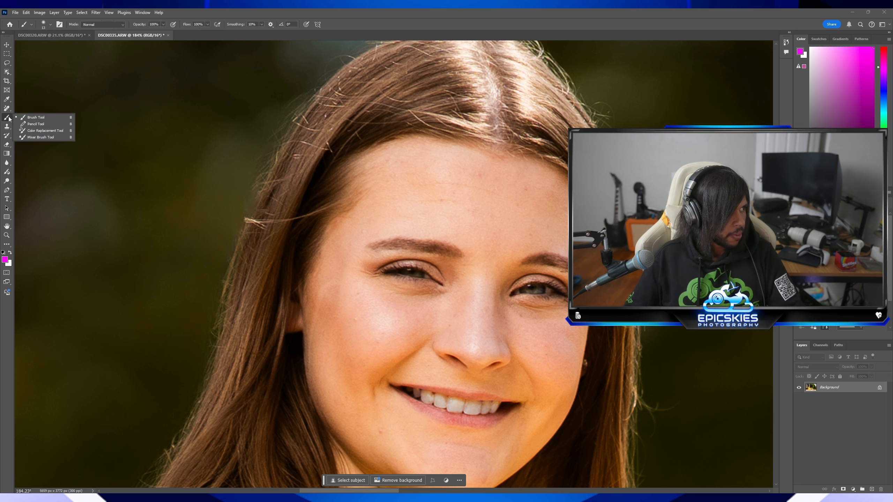
left_click(6, 126)
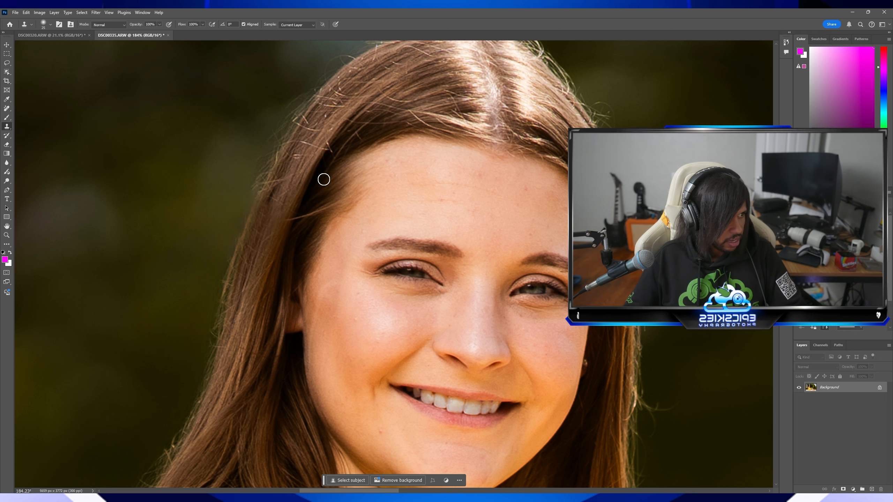
scroll(309, 187, "up", 3)
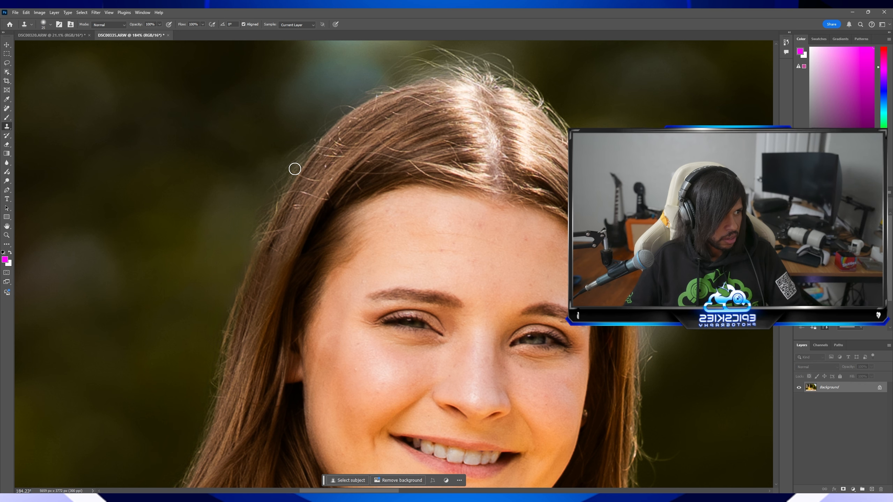
scroll(232, 183, "down", 2)
scroll(232, 184, "down", 3)
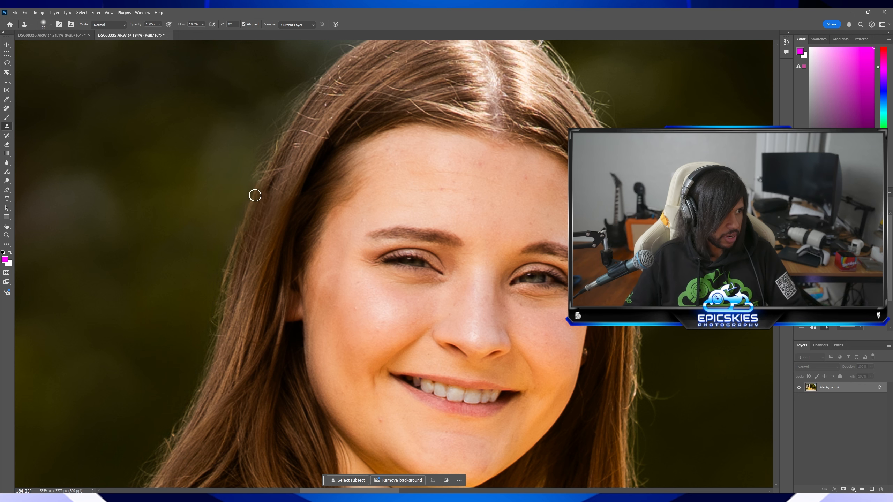
- Check the retouched hair at different magnifications, ending with the whole photo fitted on screen
left_click(9, 234)
right_click(179, 216)
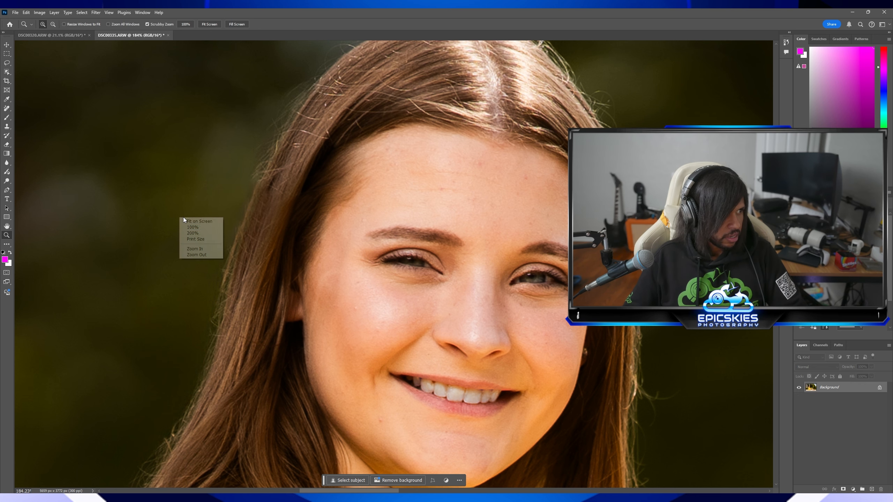
left_click(183, 218)
left_click_drag(257, 154, 299, 170)
left_click_drag(247, 229, 314, 175)
right_click(273, 196)
left_click(278, 200)
- Open the Camera Raw filter, mask the background, and lower the mask's highlights to about -69
left_click(95, 12)
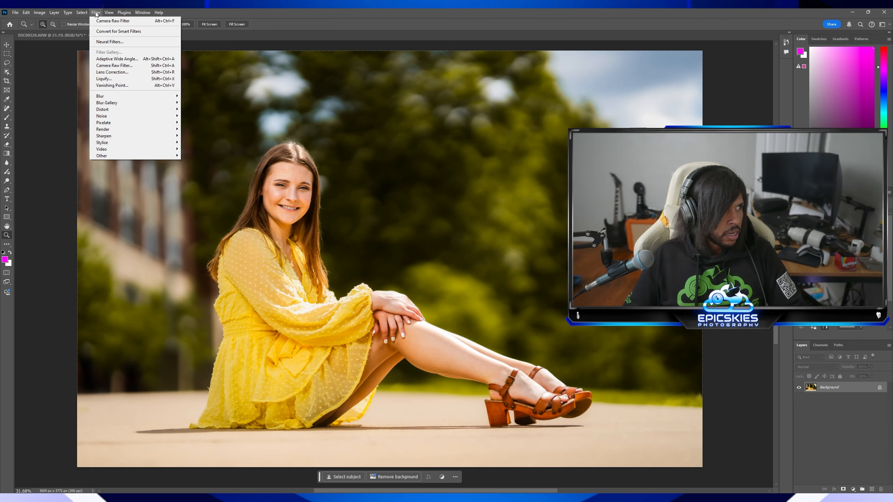
left_click(115, 66)
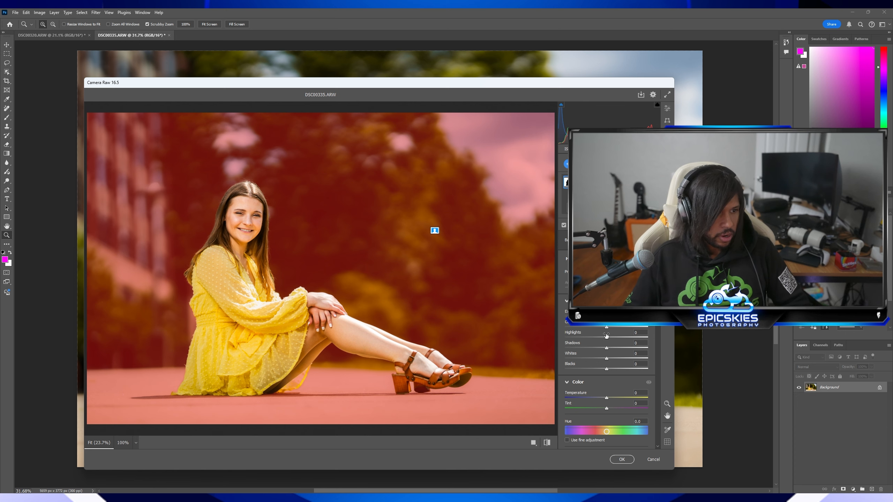
left_click_drag(606, 335, 568, 336)
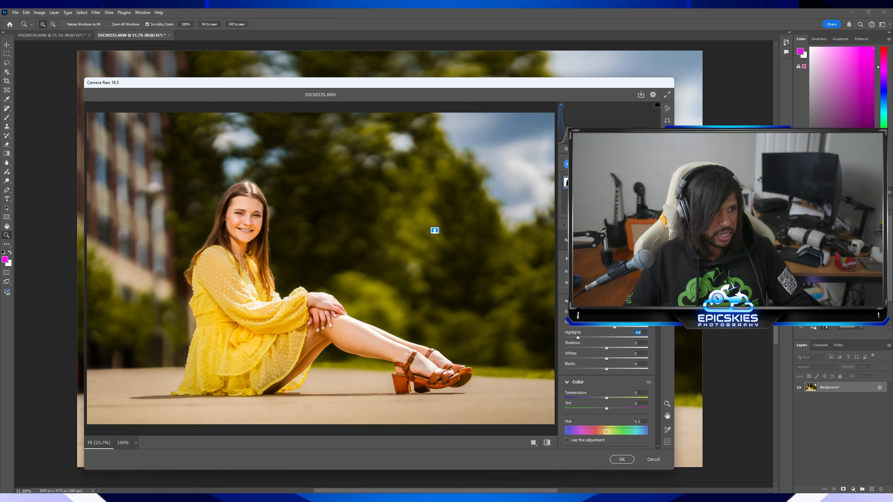
- Mask the woman as subject, lower that mask's exposure to about -0.25 with slightly more contrast, and apply the Camera Raw filter
left_click(254, 334)
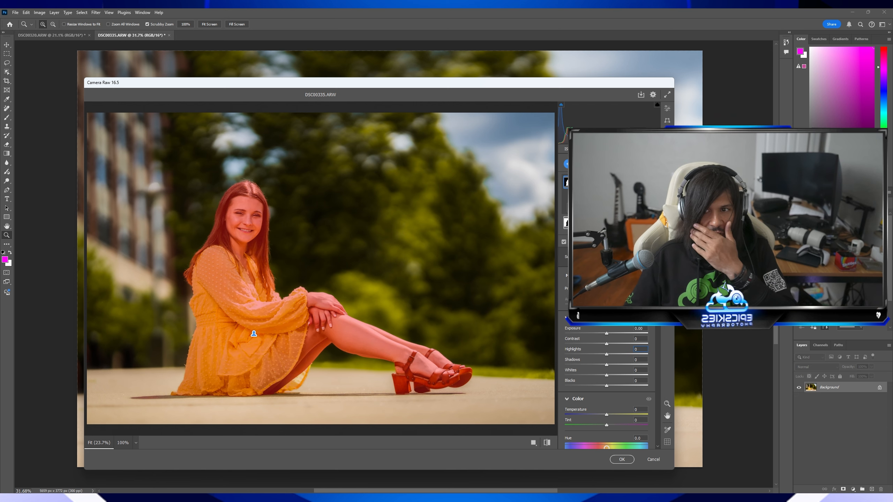
left_click_drag(607, 333, 605, 356)
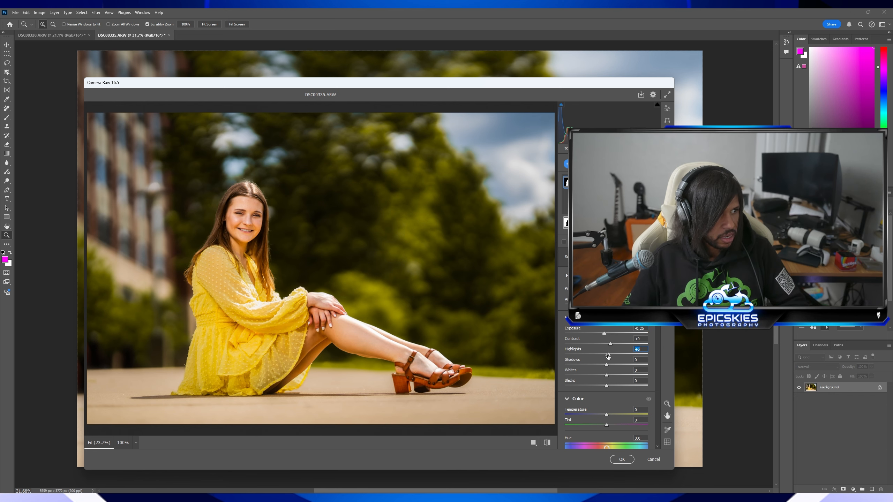
left_click(622, 459)
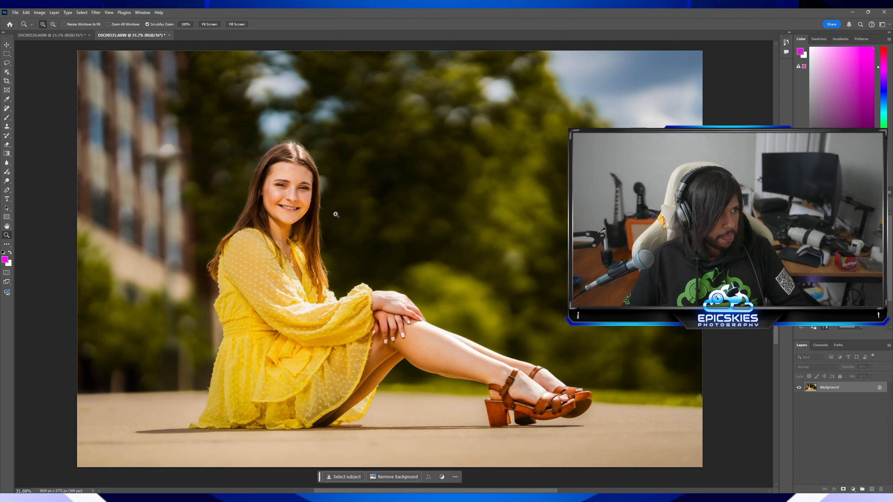
- Reopen the Camera Raw filter and create masks covering the woman's eyes
right_click(299, 202)
left_click(307, 207)
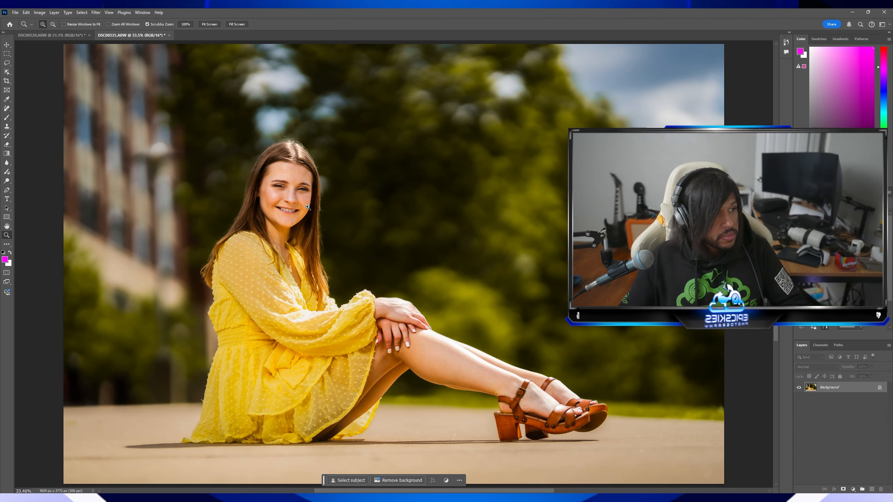
left_click_drag(307, 210, 341, 197)
right_click(295, 211)
left_click(306, 214)
left_click(109, 13)
mouse_move(95, 12)
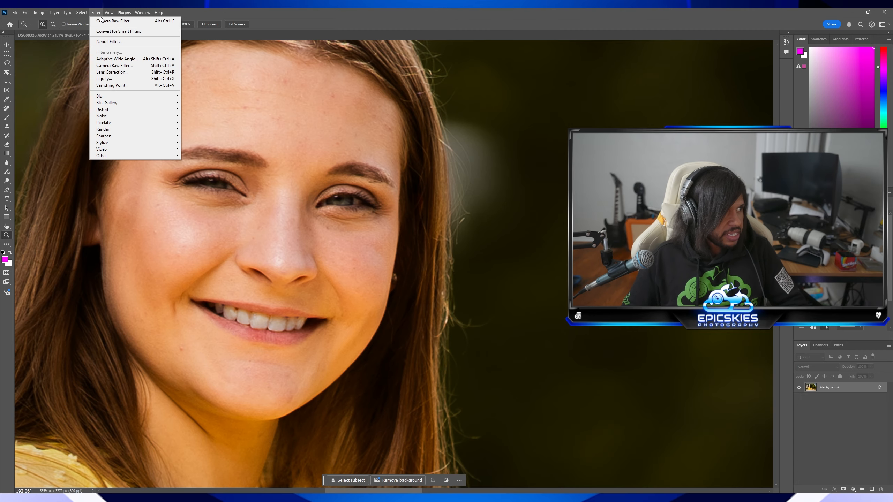
left_click(112, 67)
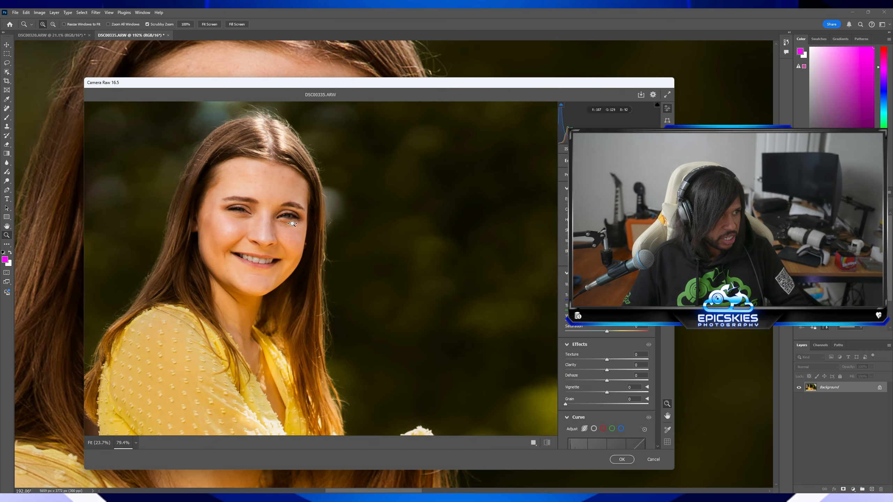
left_click_drag(292, 224, 301, 226)
left_click(667, 144)
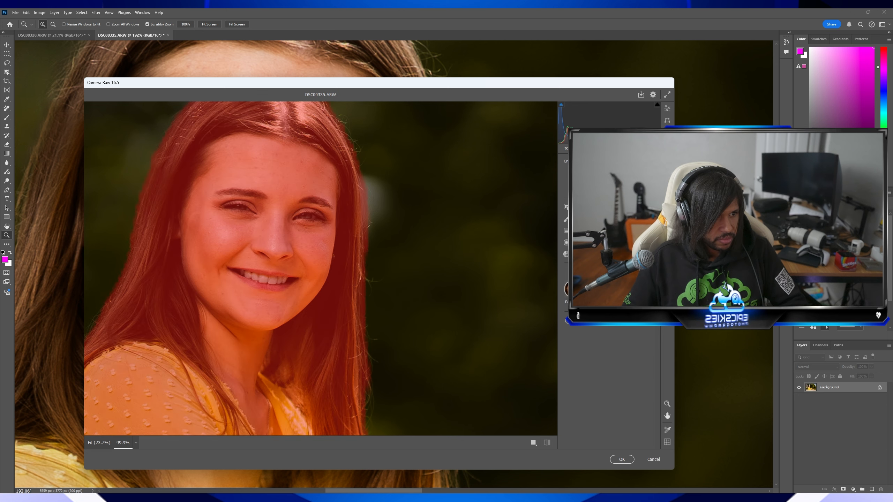
left_click(566, 252)
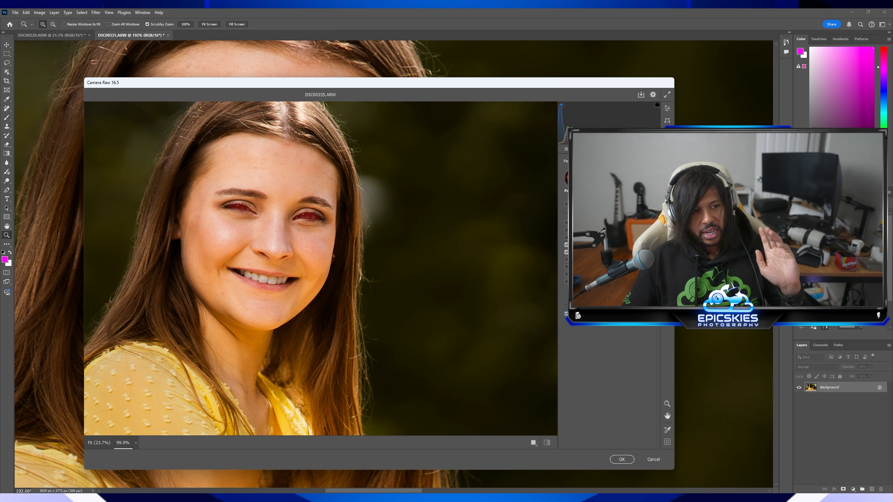
left_click(642, 294)
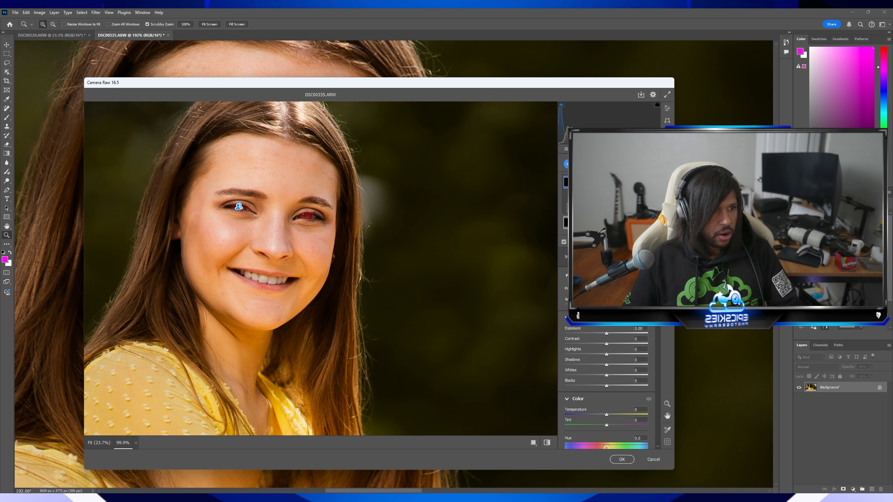
- Adjust the first eye mask to about +1.30 exposure, +29 contrast, +22 clarity and +23 dehaze, set the second mask's exposure to +1.25, and apply
left_click(583, 222)
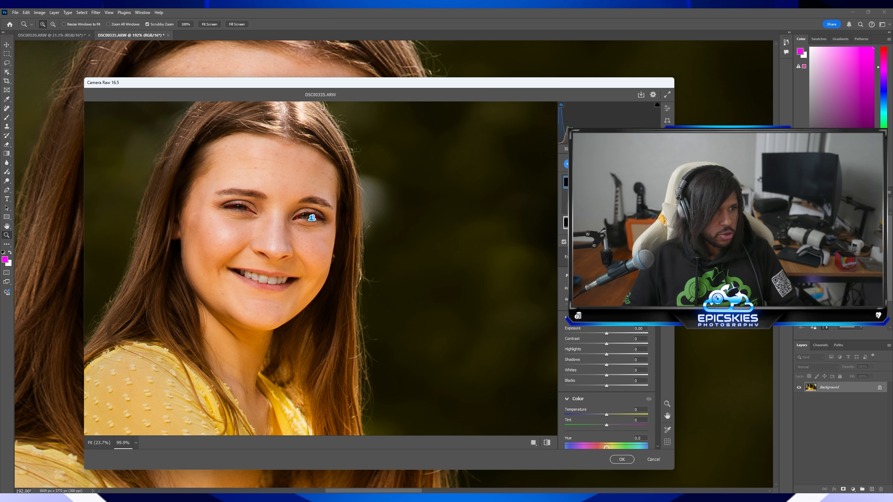
left_click_drag(614, 333, 621, 332)
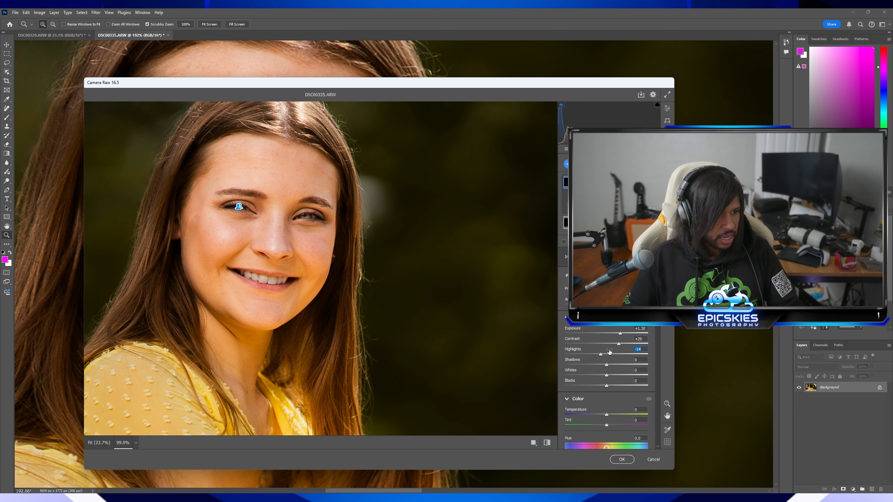
scroll(609, 351, "down", 5)
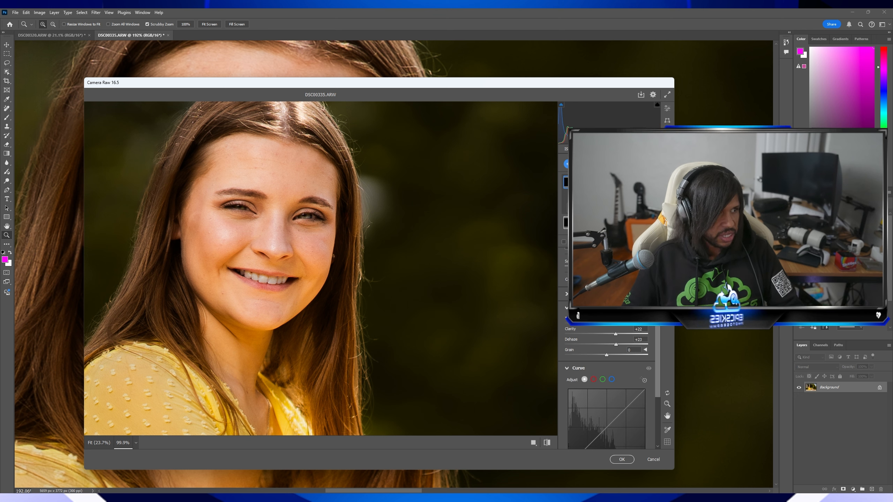
scroll(606, 386, "up", 5)
left_click_drag(620, 334, 622, 334)
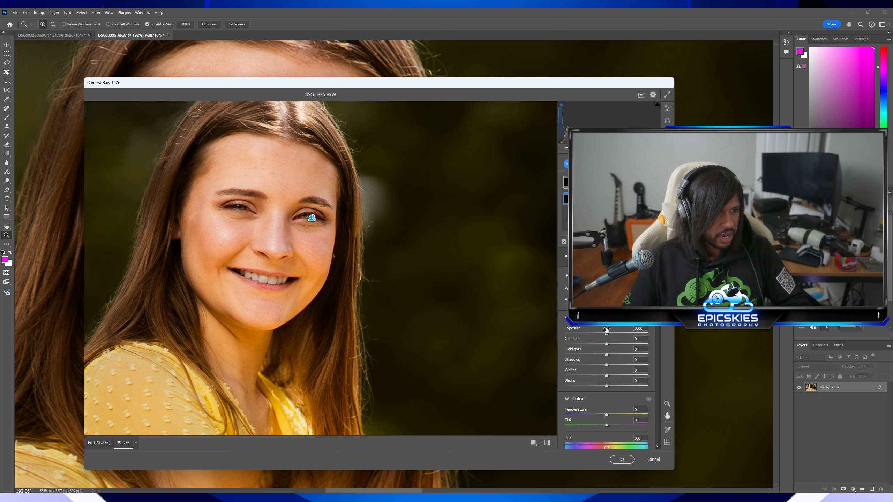
left_click_drag(607, 329, 617, 333)
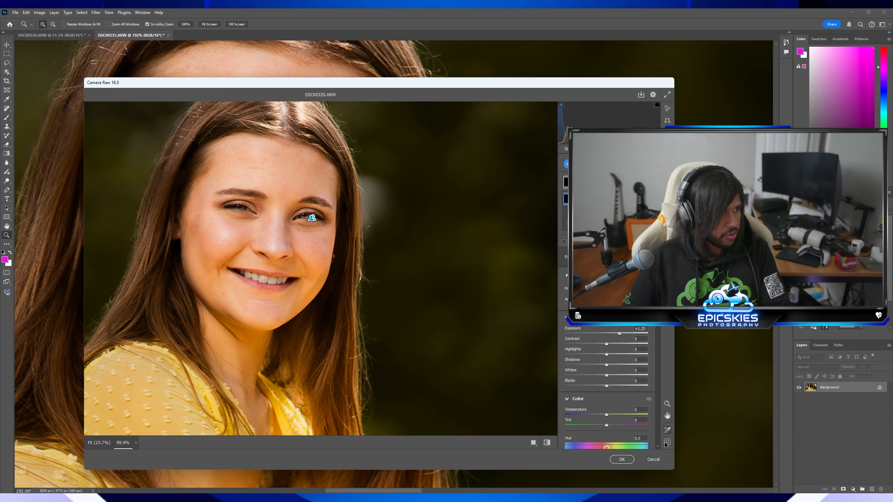
left_click(629, 462)
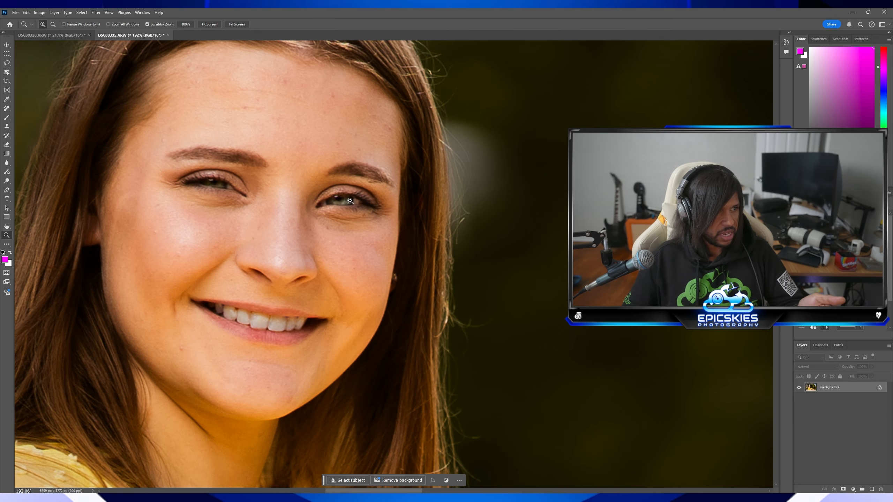
- Remove the spots and fine lines across the forehead using the Remove Tool with a small brush
right_click(358, 203)
left_click(359, 204)
left_click_drag(300, 177, 368, 211)
right_click(325, 194)
left_click(334, 198)
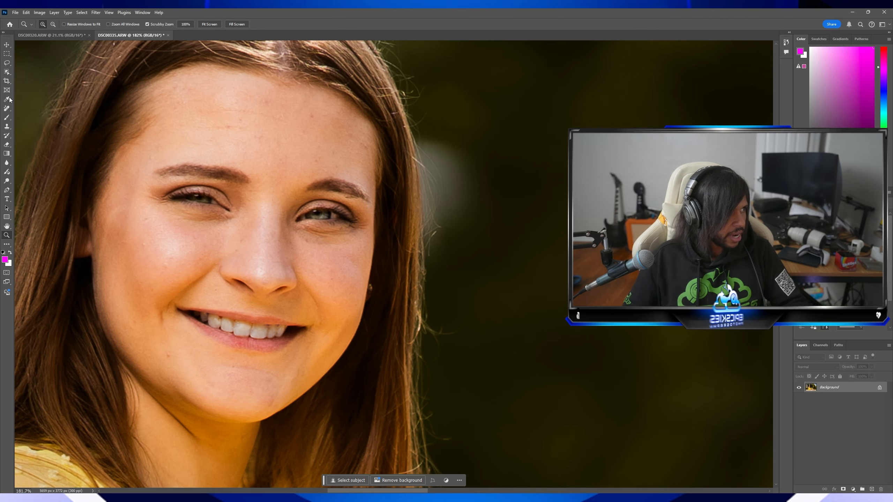
left_click(7, 108)
right_click(7, 108)
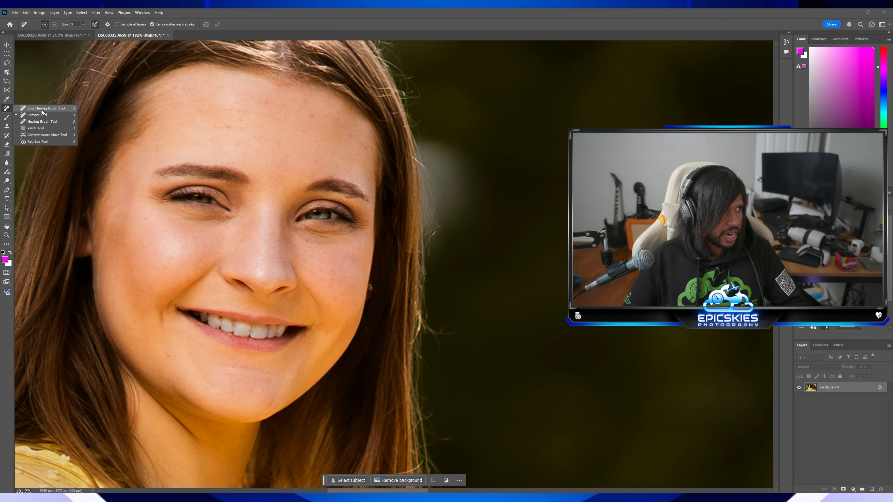
left_click(41, 110)
right_click(7, 112)
left_click(42, 117)
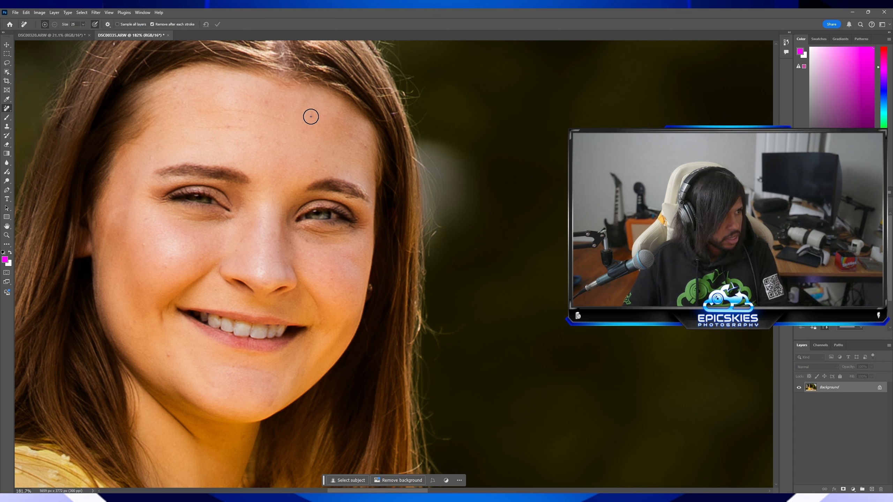
key("bracketleft")
left_click_drag(283, 118, 221, 112)
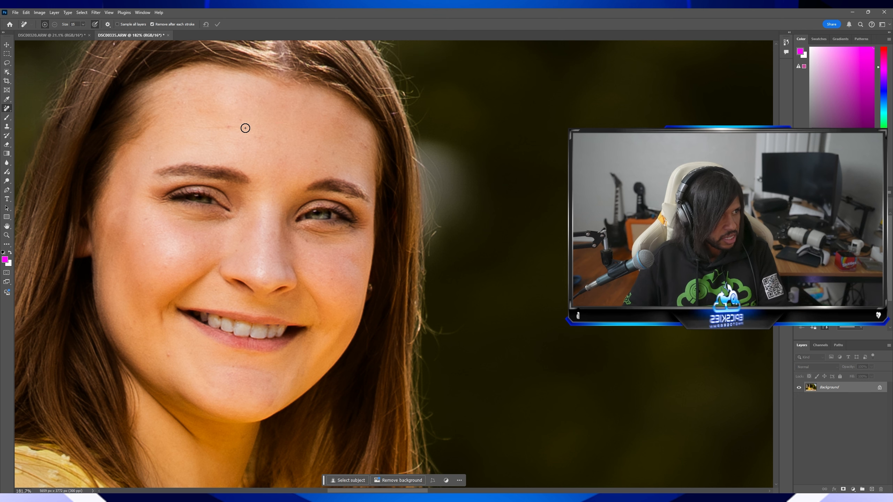
mouse_move(252, 128)
left_mouse_down()
mouse_move(198, 128)
mouse_move(259, 128)
left_mouse_up()
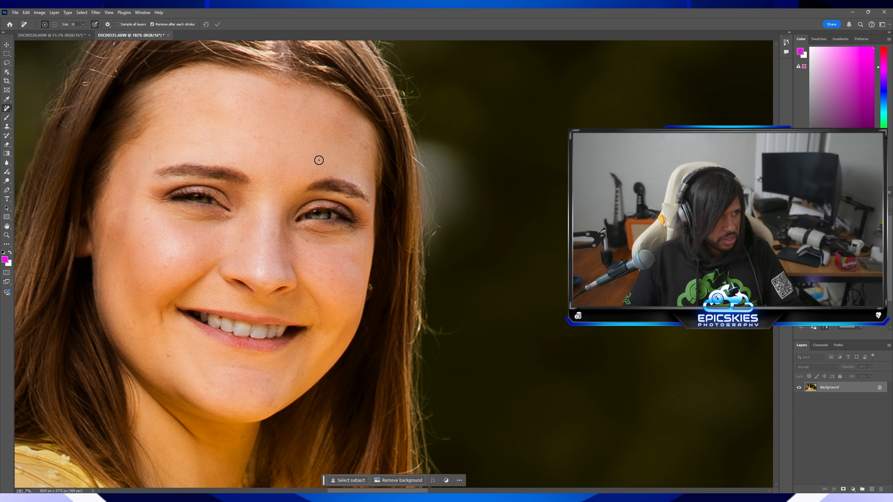
left_click(367, 147)
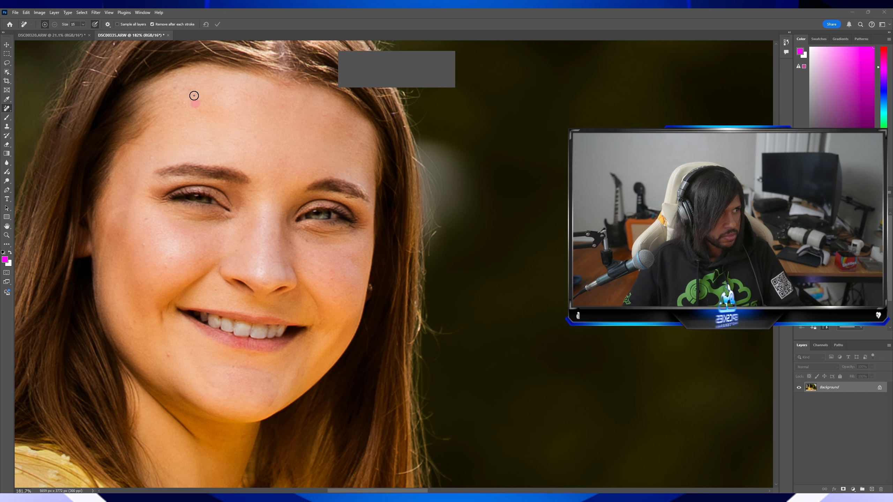
left_click(175, 87)
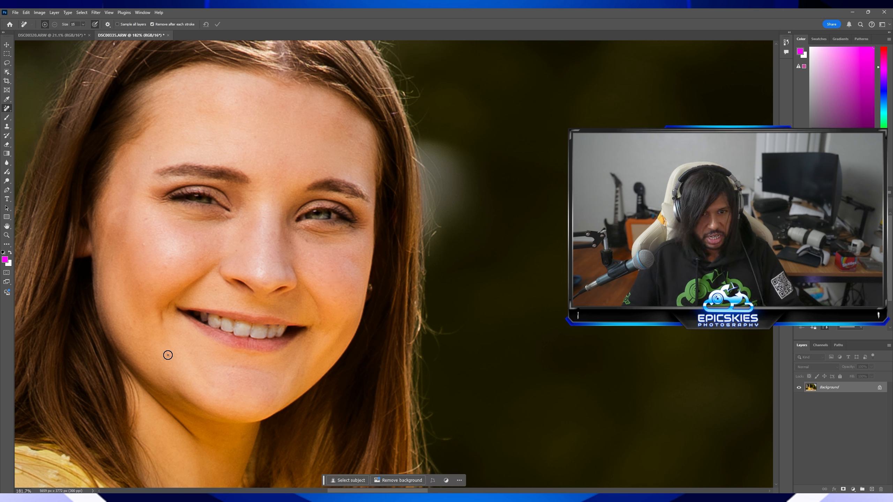
- Remove the small blemishes on the left cheek, chin and jawline with the Remove Tool
left_click(165, 267)
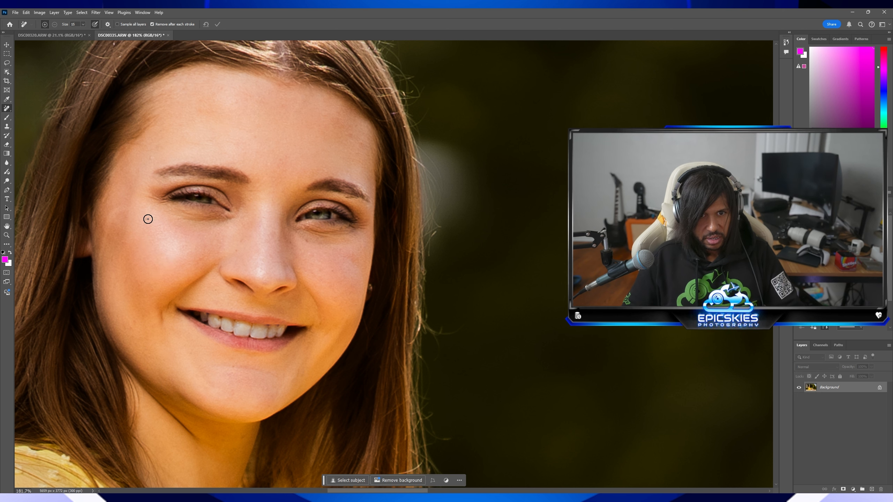
left_click(118, 233)
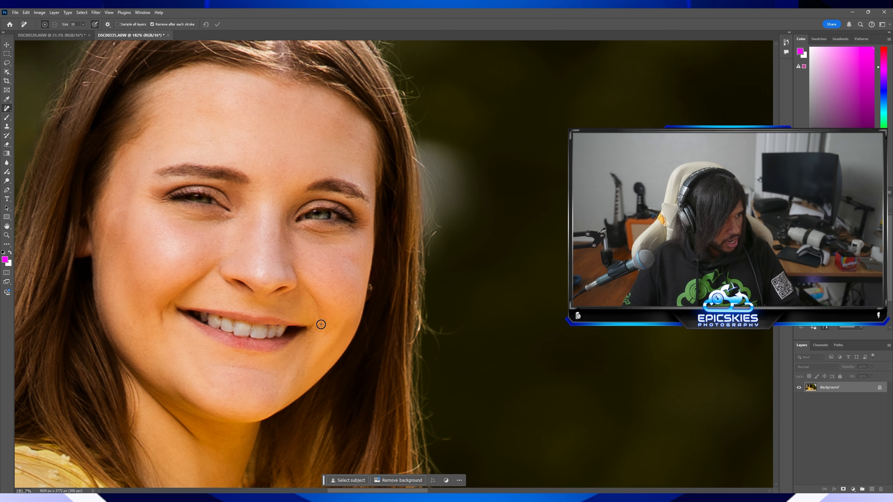
left_click(238, 367)
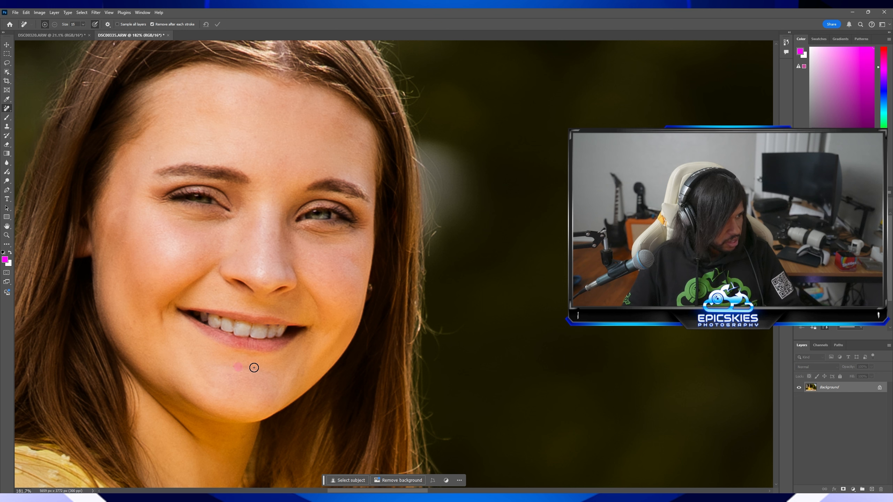
left_click(252, 370)
left_click(243, 384)
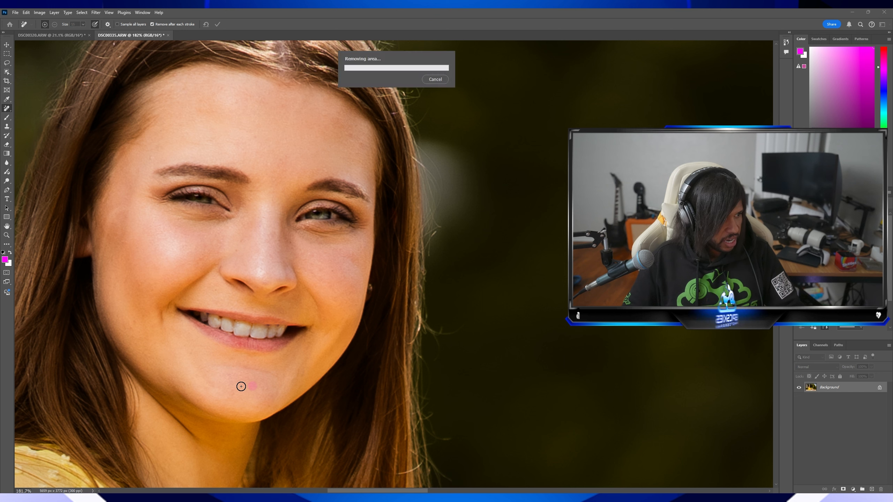
left_click(229, 392)
left_click(136, 325)
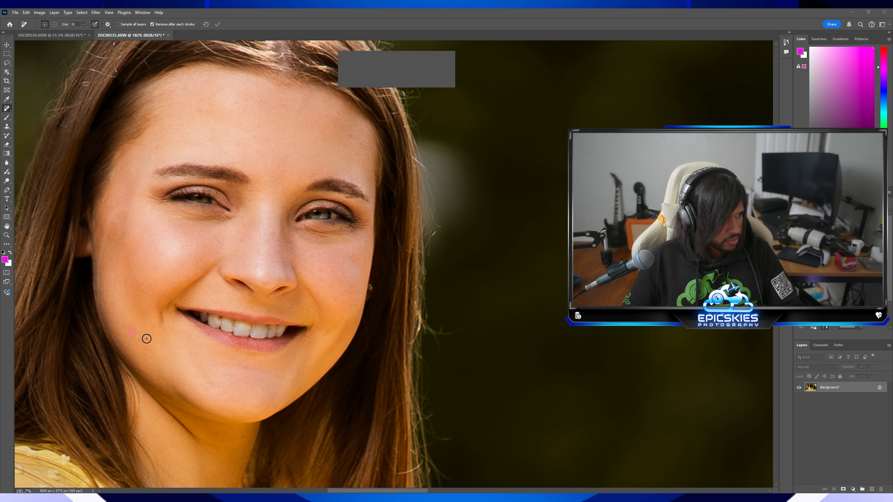
left_click(155, 371)
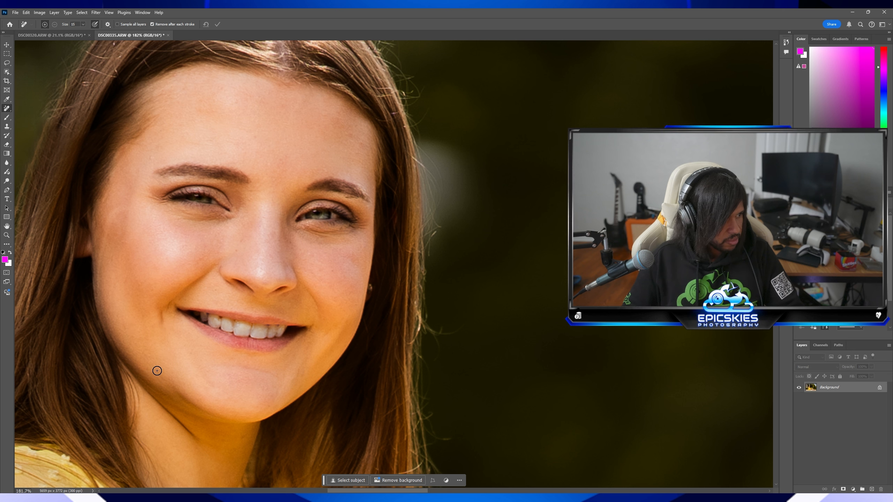
left_click(142, 365)
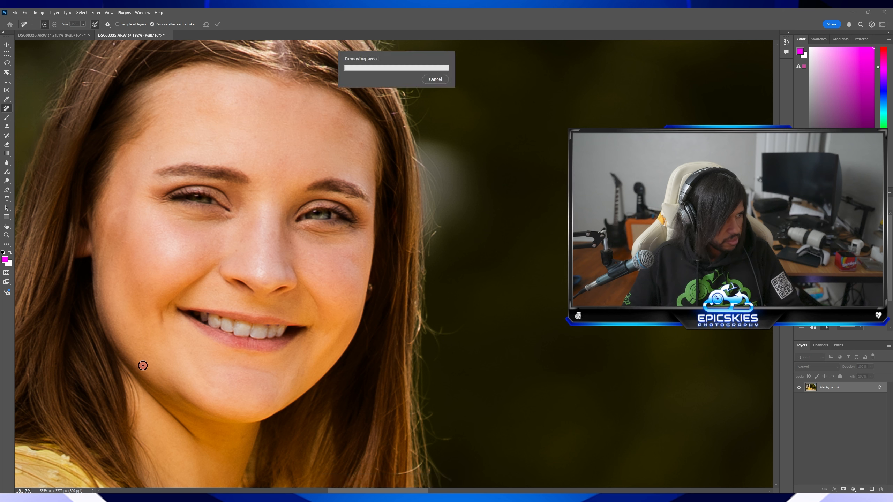
left_click(241, 403)
left_click(266, 390)
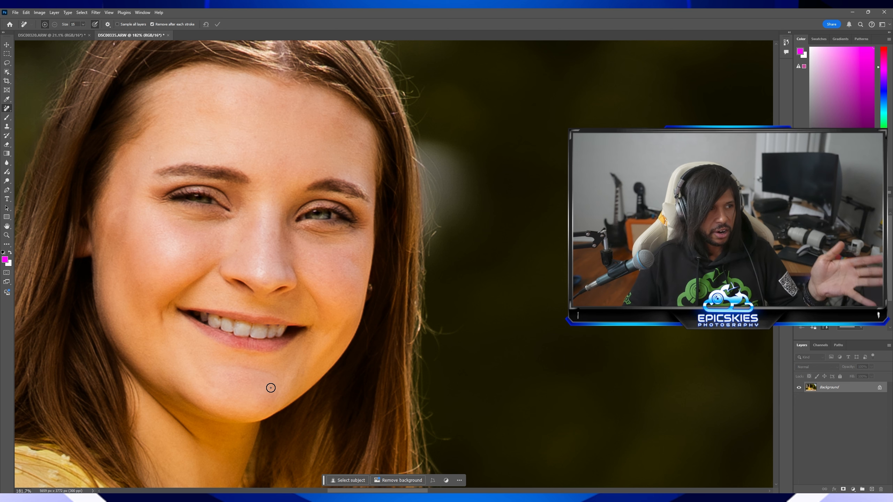
- Clean up the remaining small spots from the right temple across the upper forehead with the Remove Tool
left_click(357, 143)
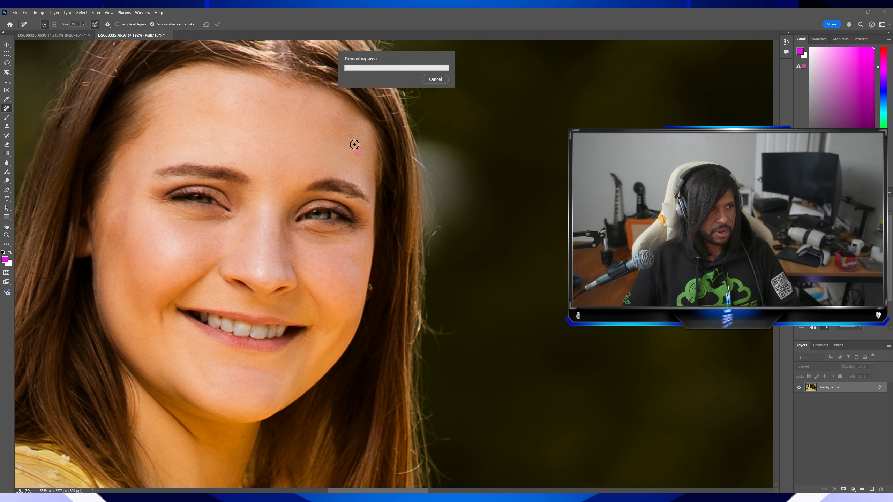
left_click(326, 128)
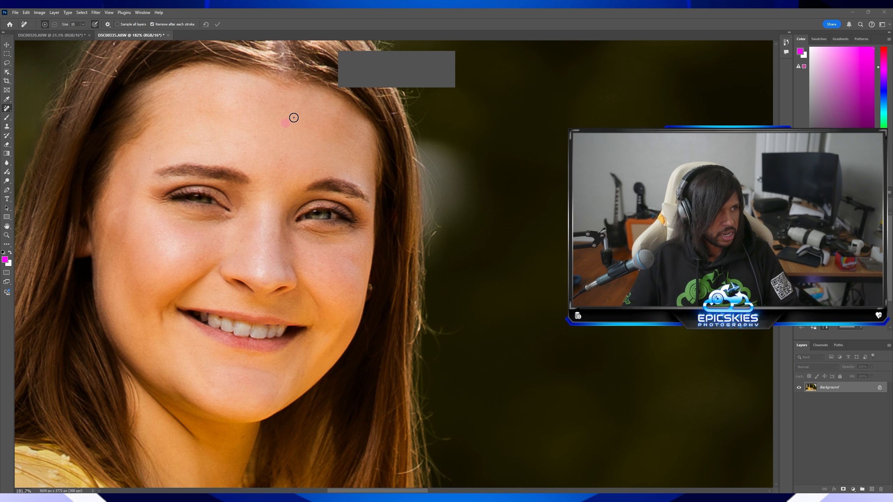
left_click(264, 97)
left_click(246, 92)
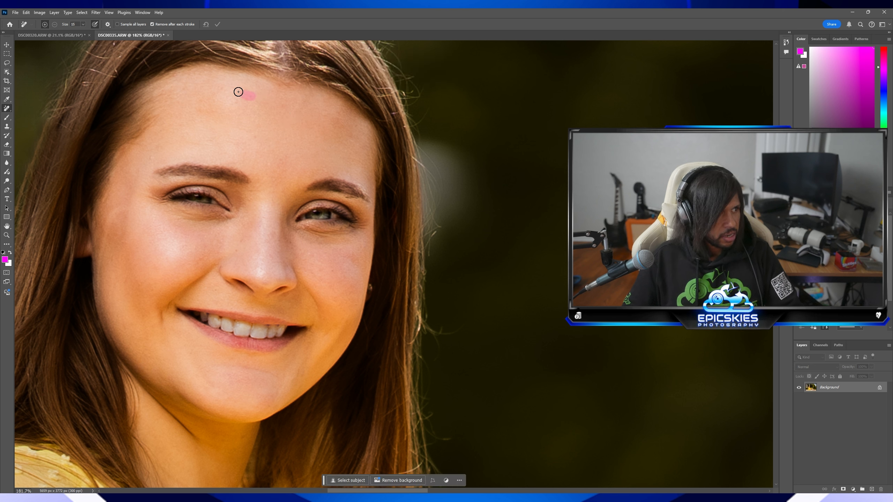
left_click(221, 87)
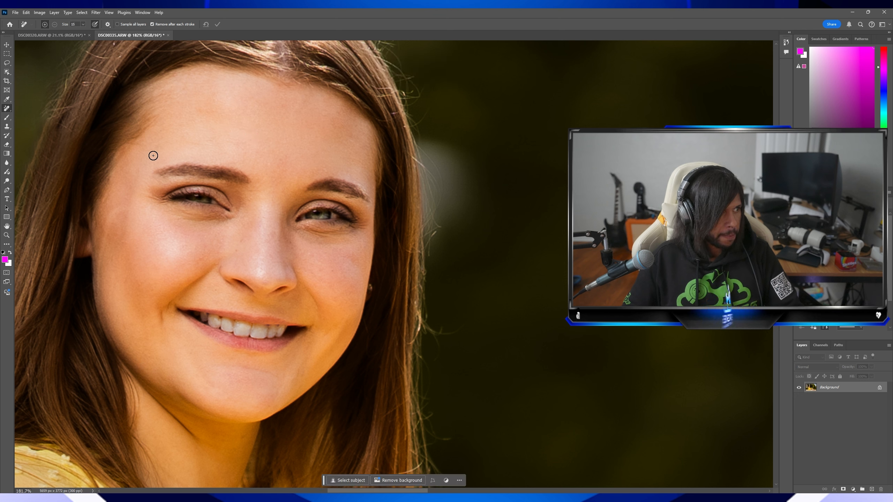
left_click(202, 118)
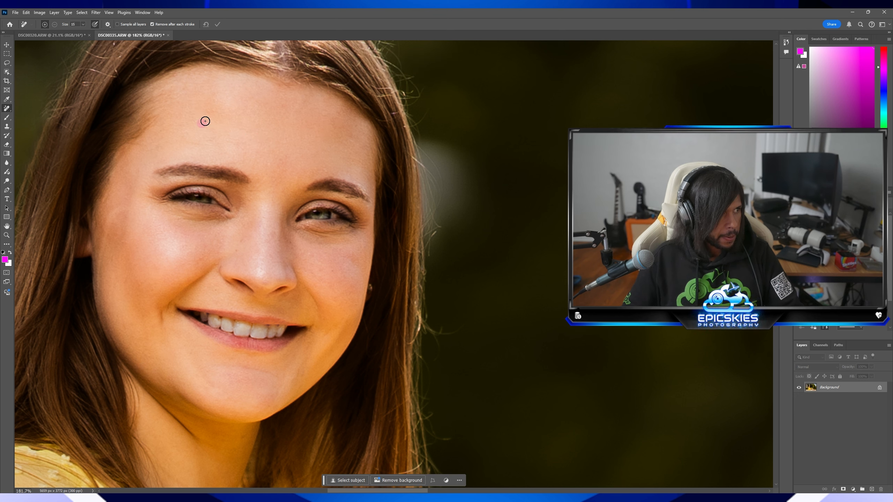
- Remove the small spots under the eyes, along the nose and beside the nostril with the Remove Tool
scroll(328, 281, "down", 3)
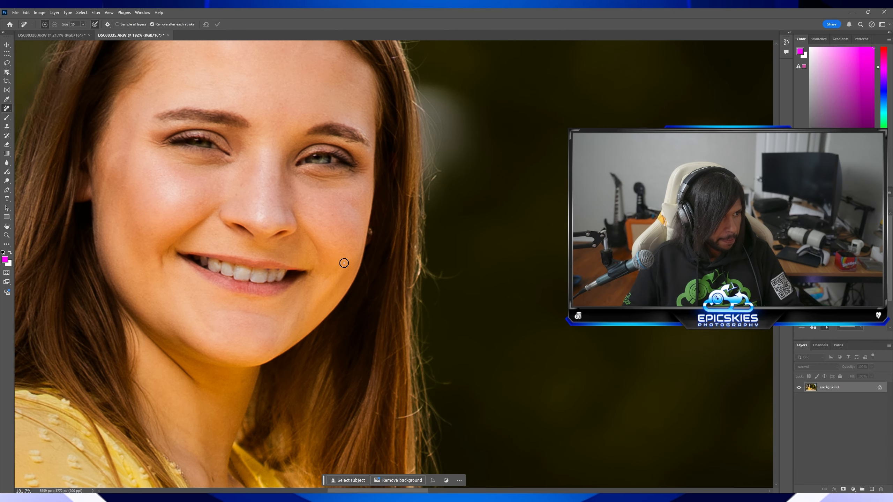
left_click(313, 198)
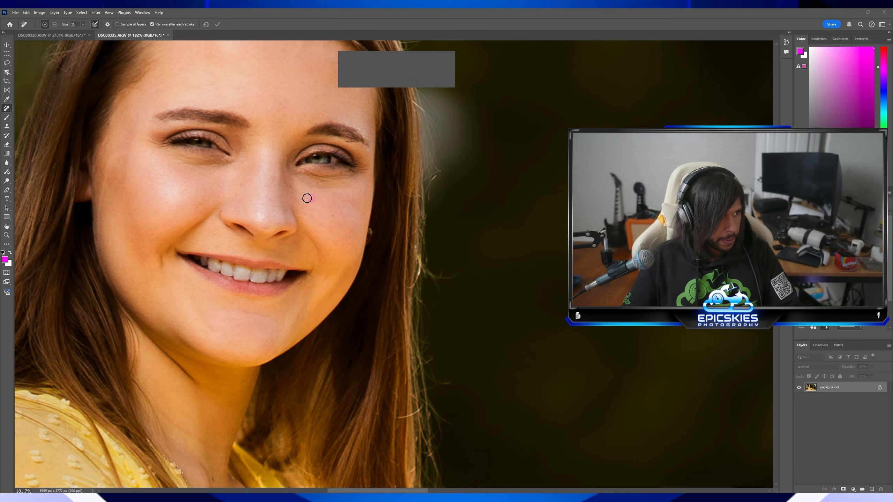
left_click(235, 194)
left_click(259, 216)
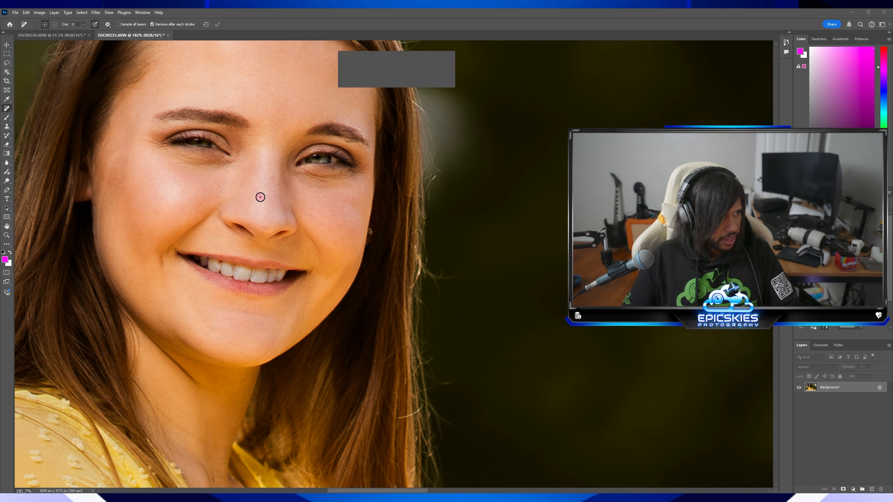
left_click(225, 234)
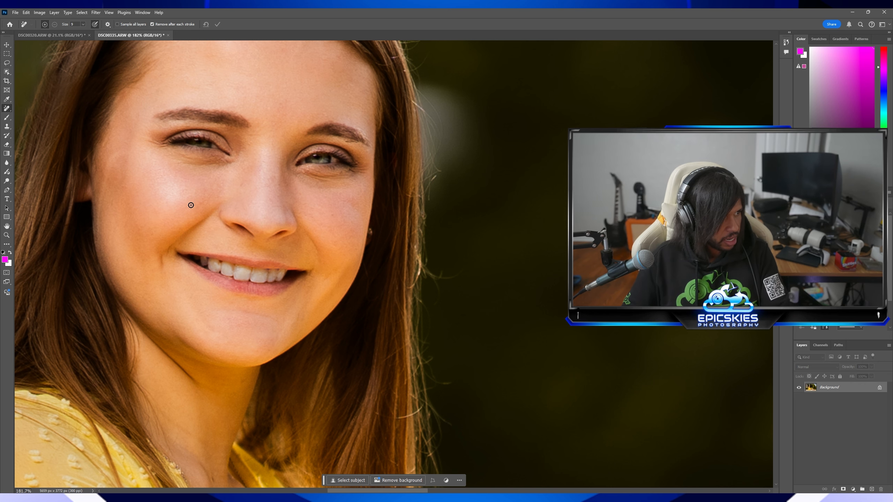
- Remove the small blemish on the side of the nose below the inner eye corner with the Remove Tool at close zoom
scroll(220, 171, "up", 3)
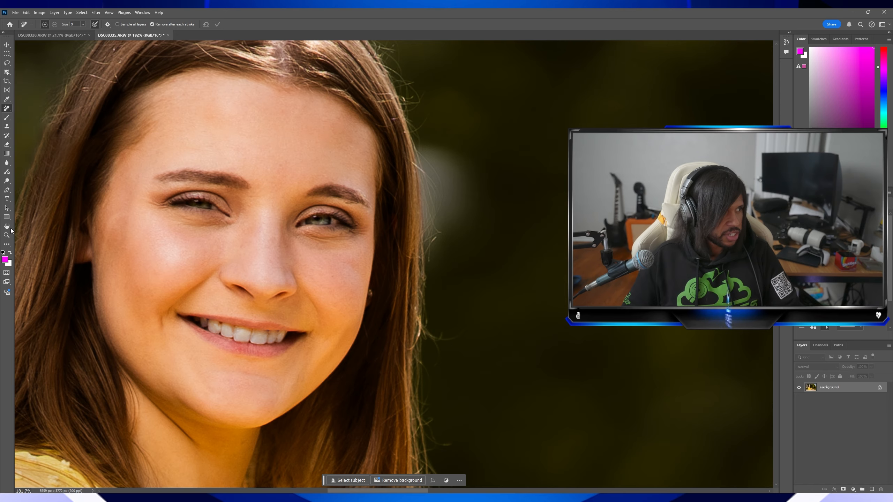
key("z")
right_click(132, 213)
left_click(135, 214)
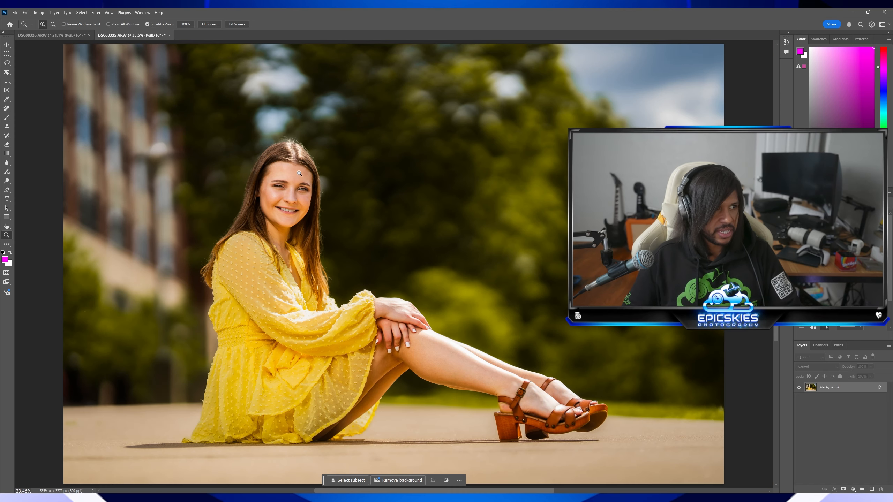
left_click_drag(279, 173, 325, 169)
left_click_drag(359, 291, 363, 291)
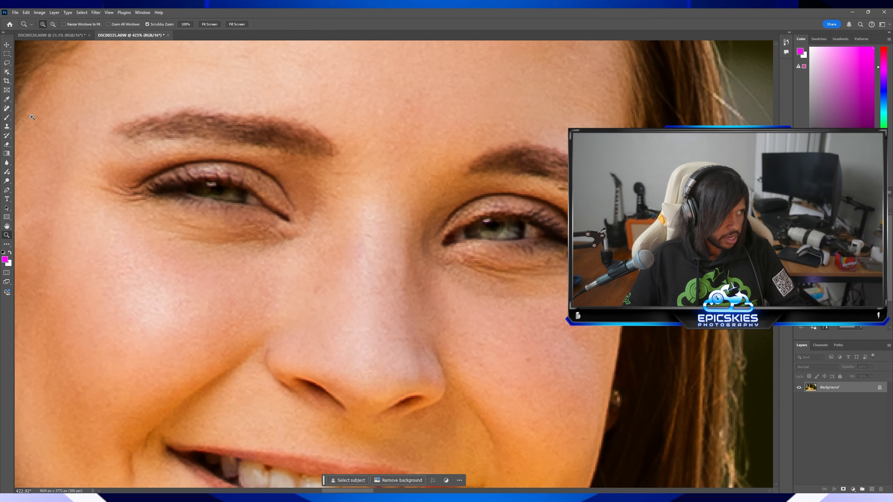
left_click(7, 109)
left_click_drag(305, 296, 321, 287)
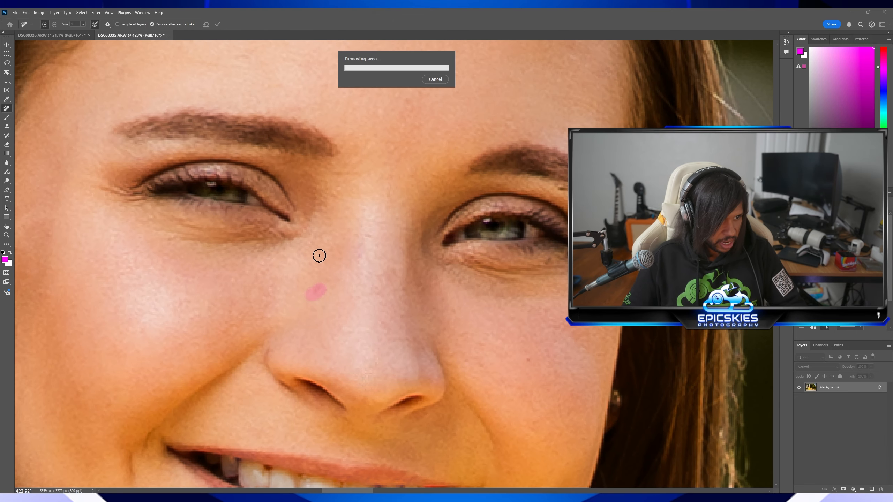